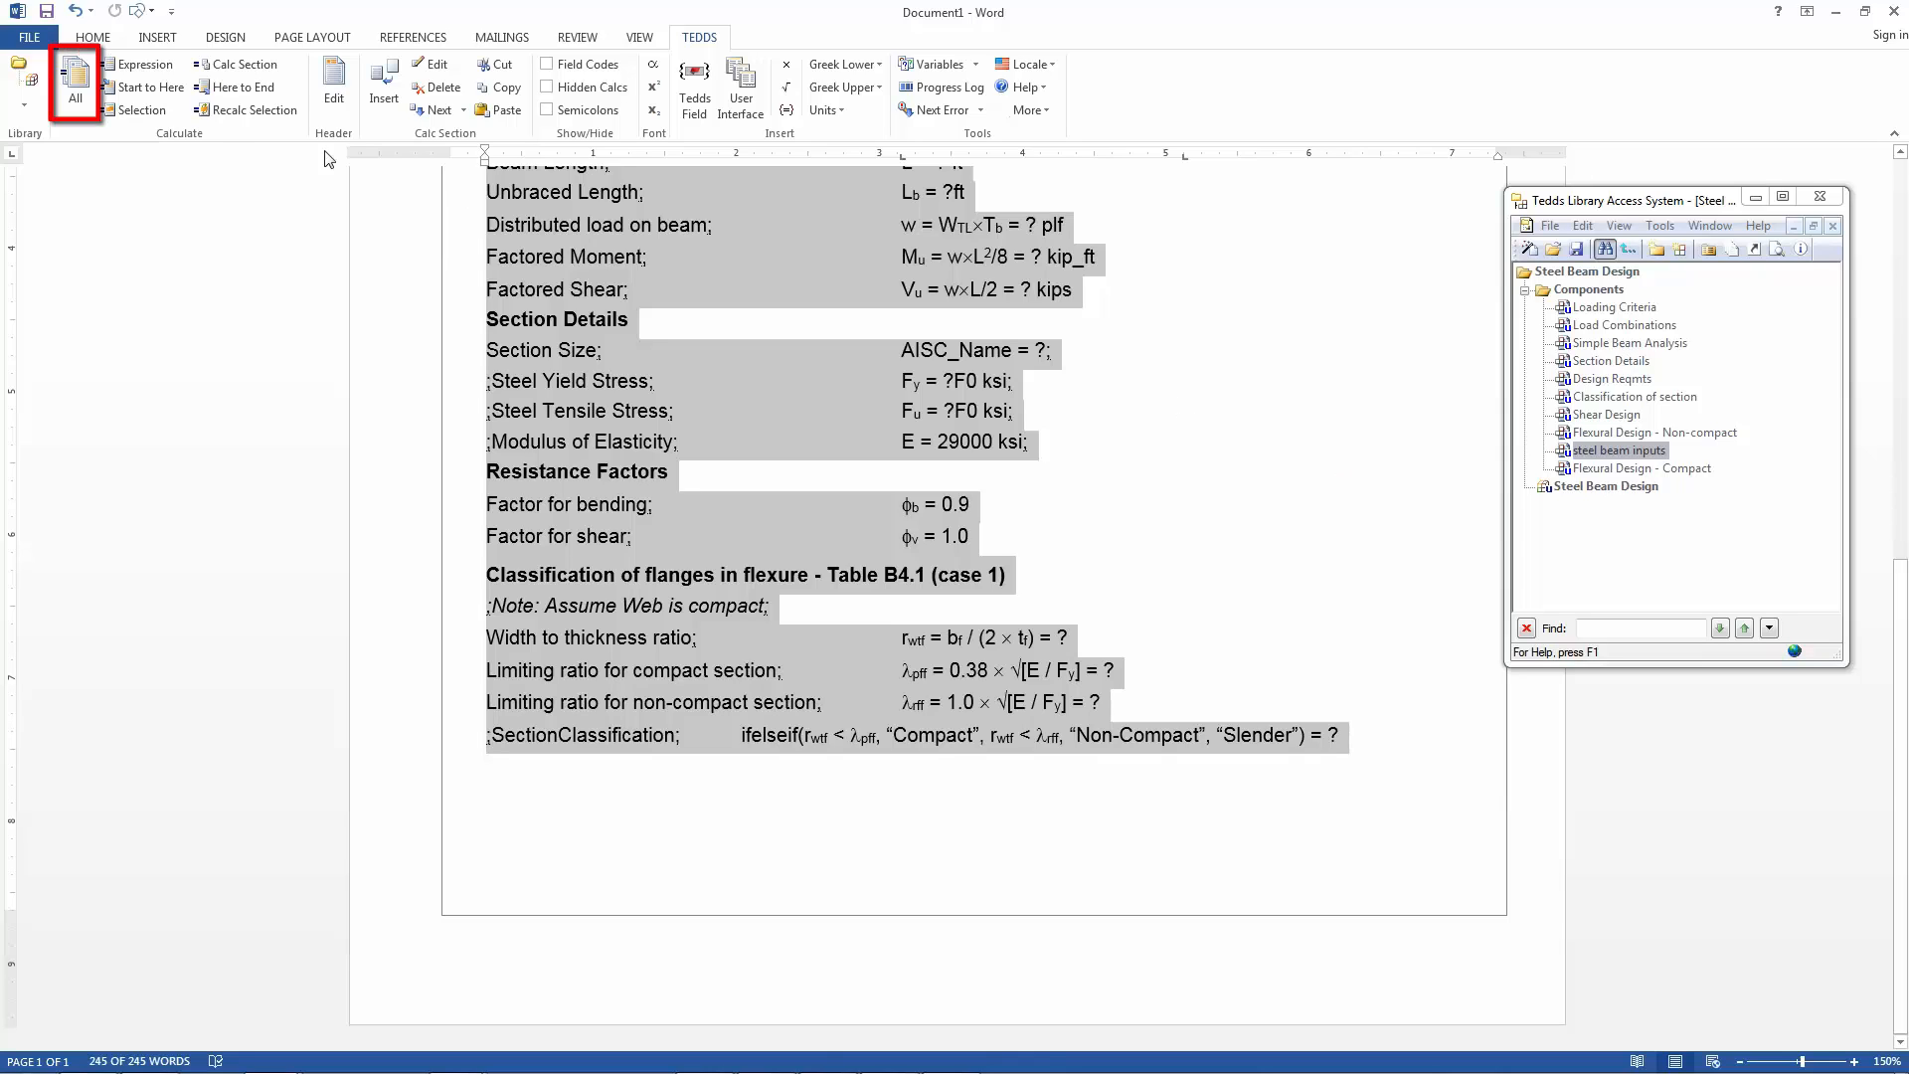
- Calculate the whole document and enter a dead load of 15, live load of 60, roof live load of 10 and snow load of 25 psf
left_click(66, 80)
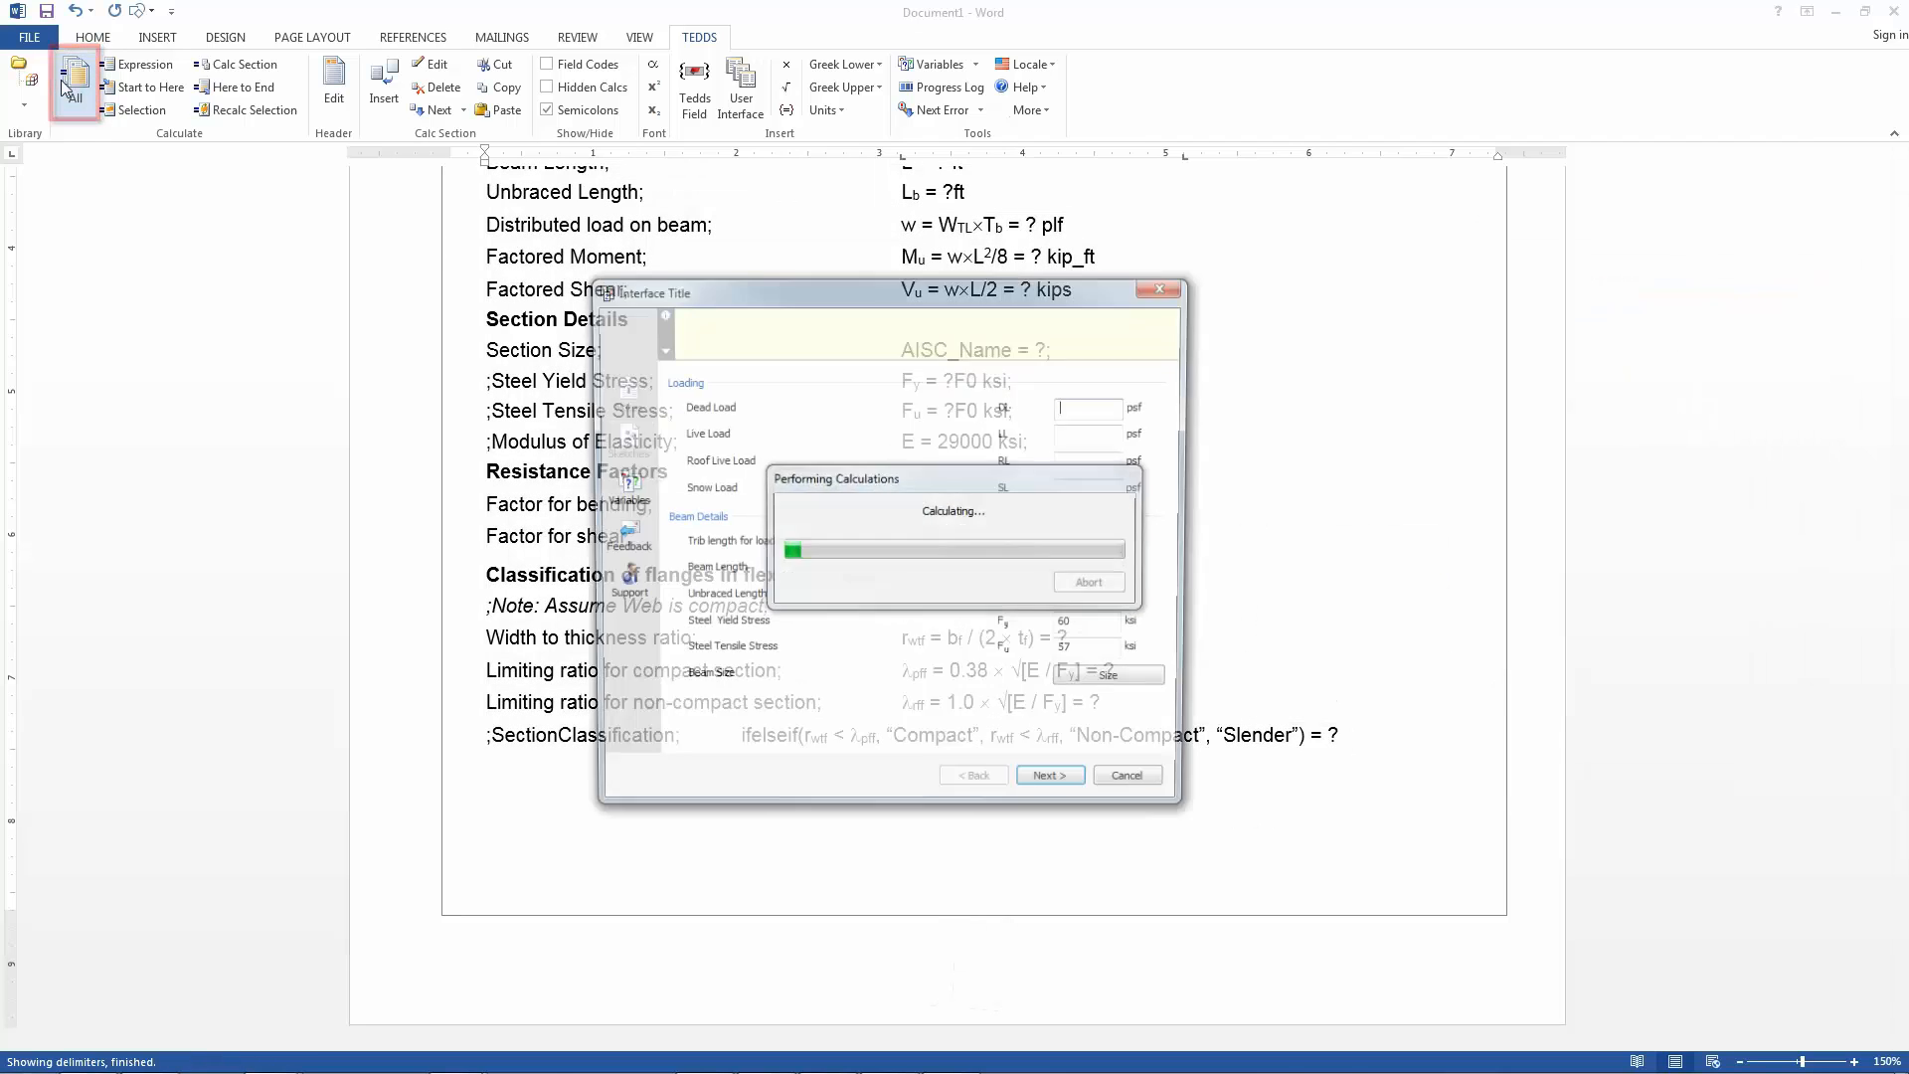
type("15")
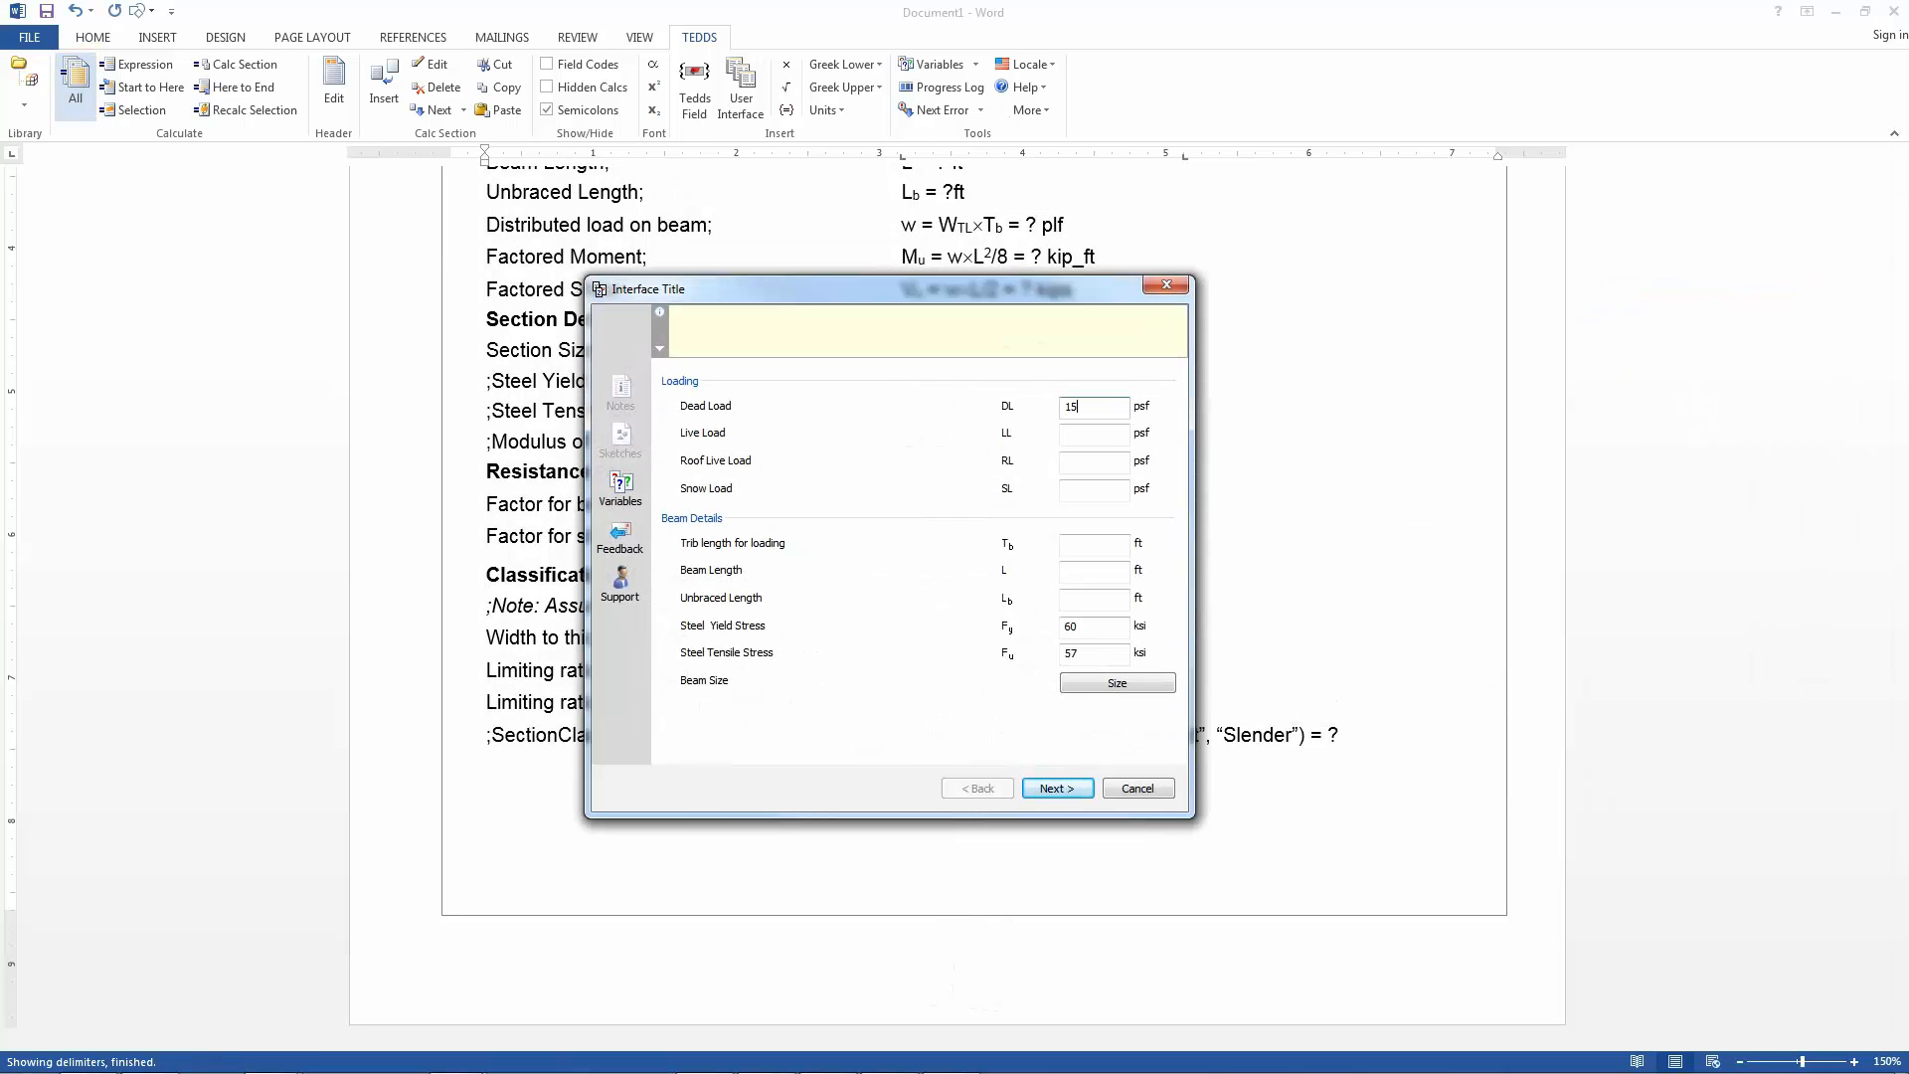
key("Tab")
type("60")
key("Tab")
type("10")
key("Tab")
type("25")
- Enter a tributary length of 15 ft, beam length of 21 ft and unbraced length of 6 ft, choose section W8x18 and finish the calculation
key("Tab")
key("Tab")
type("21")
key("Tab")
type("6")
left_click(1102, 685)
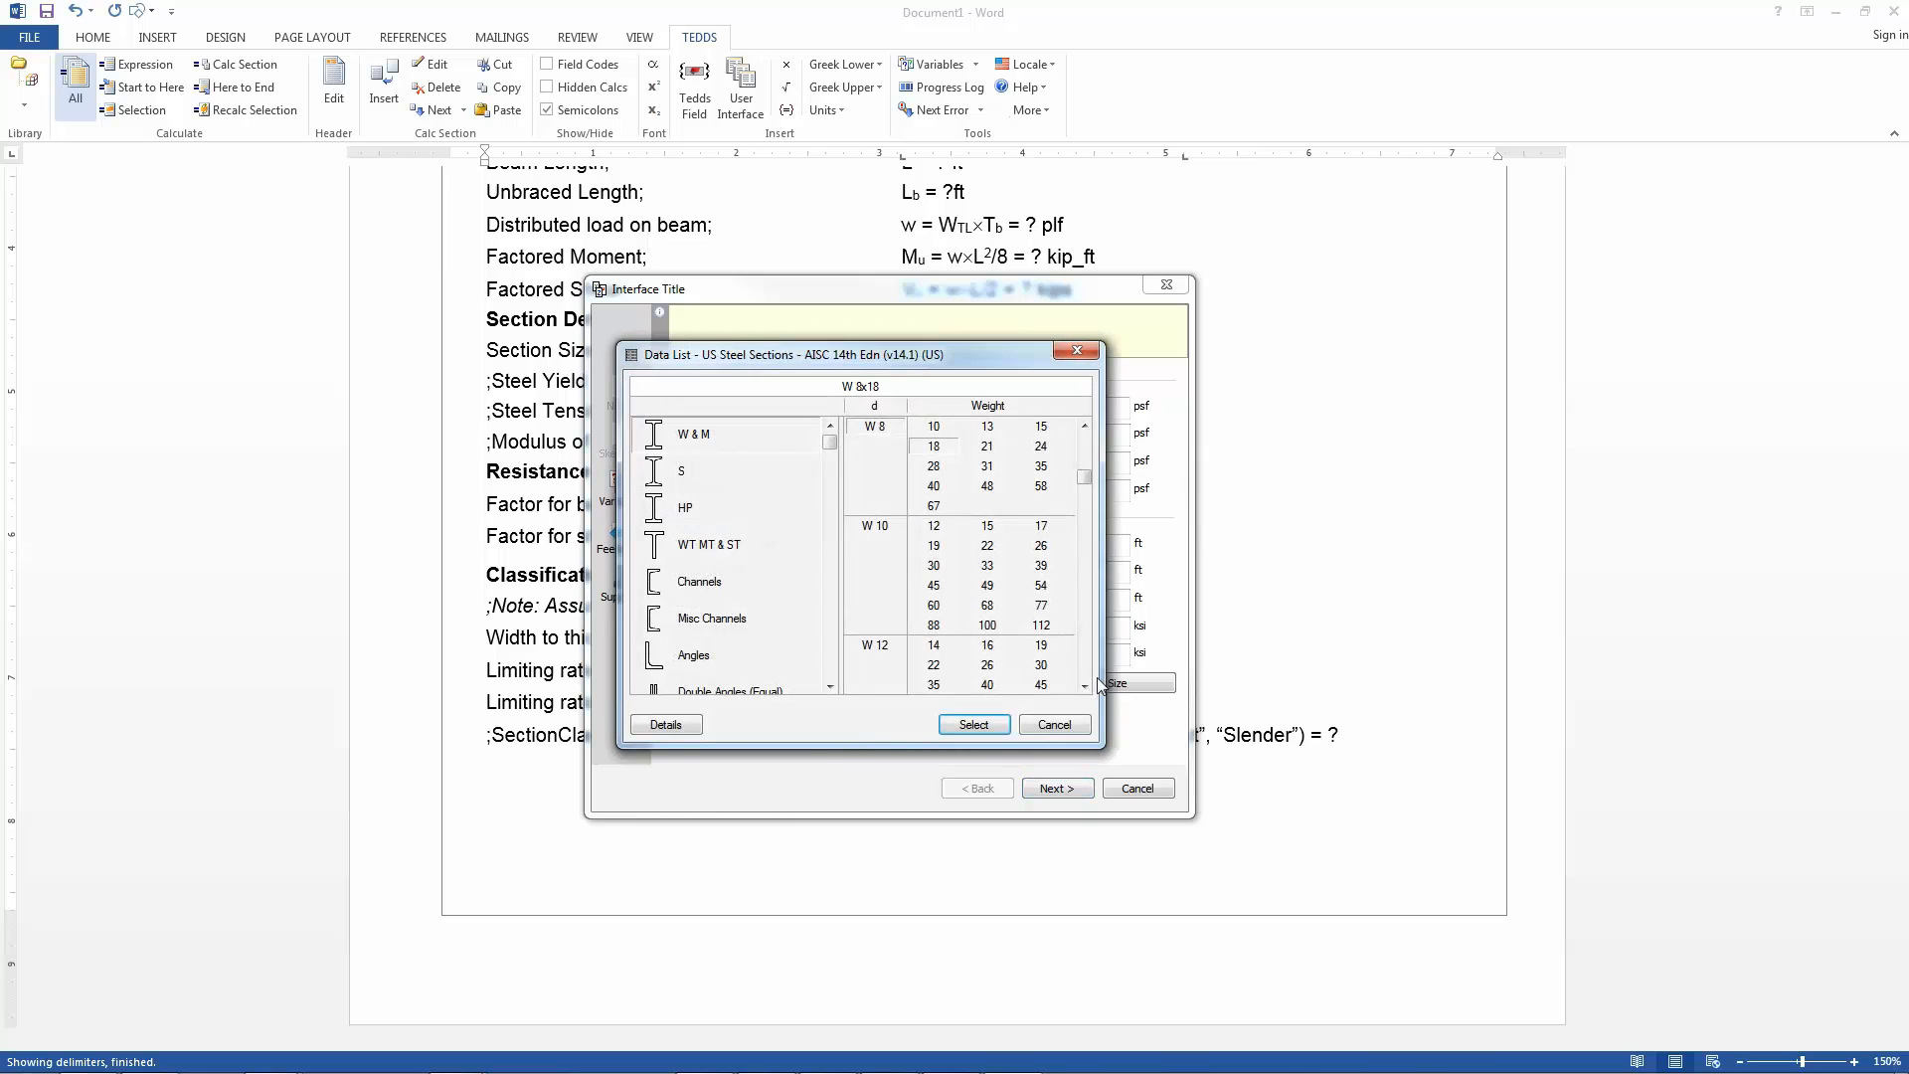
left_click(990, 725)
left_click(1052, 790)
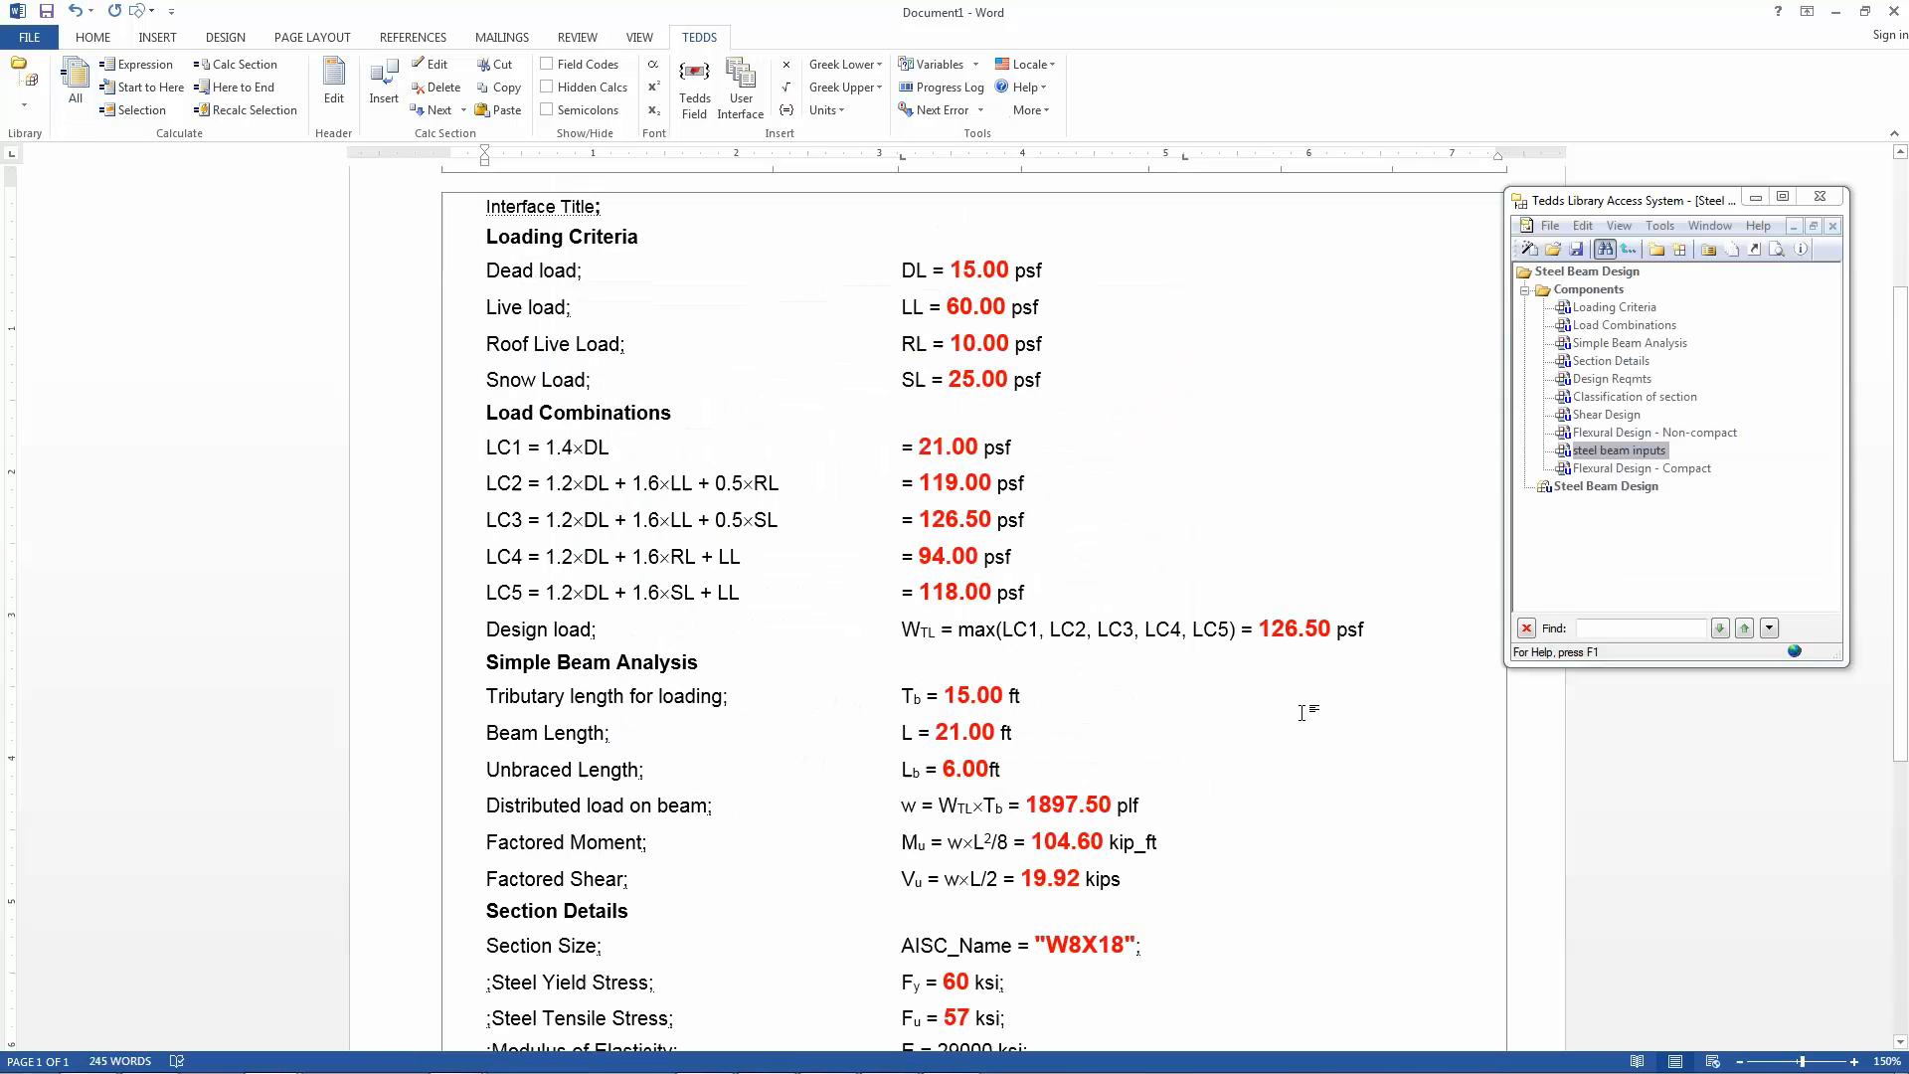
- Insert the Shear Design library component on a new page after the section classification
scroll(1303, 712, "down", 5)
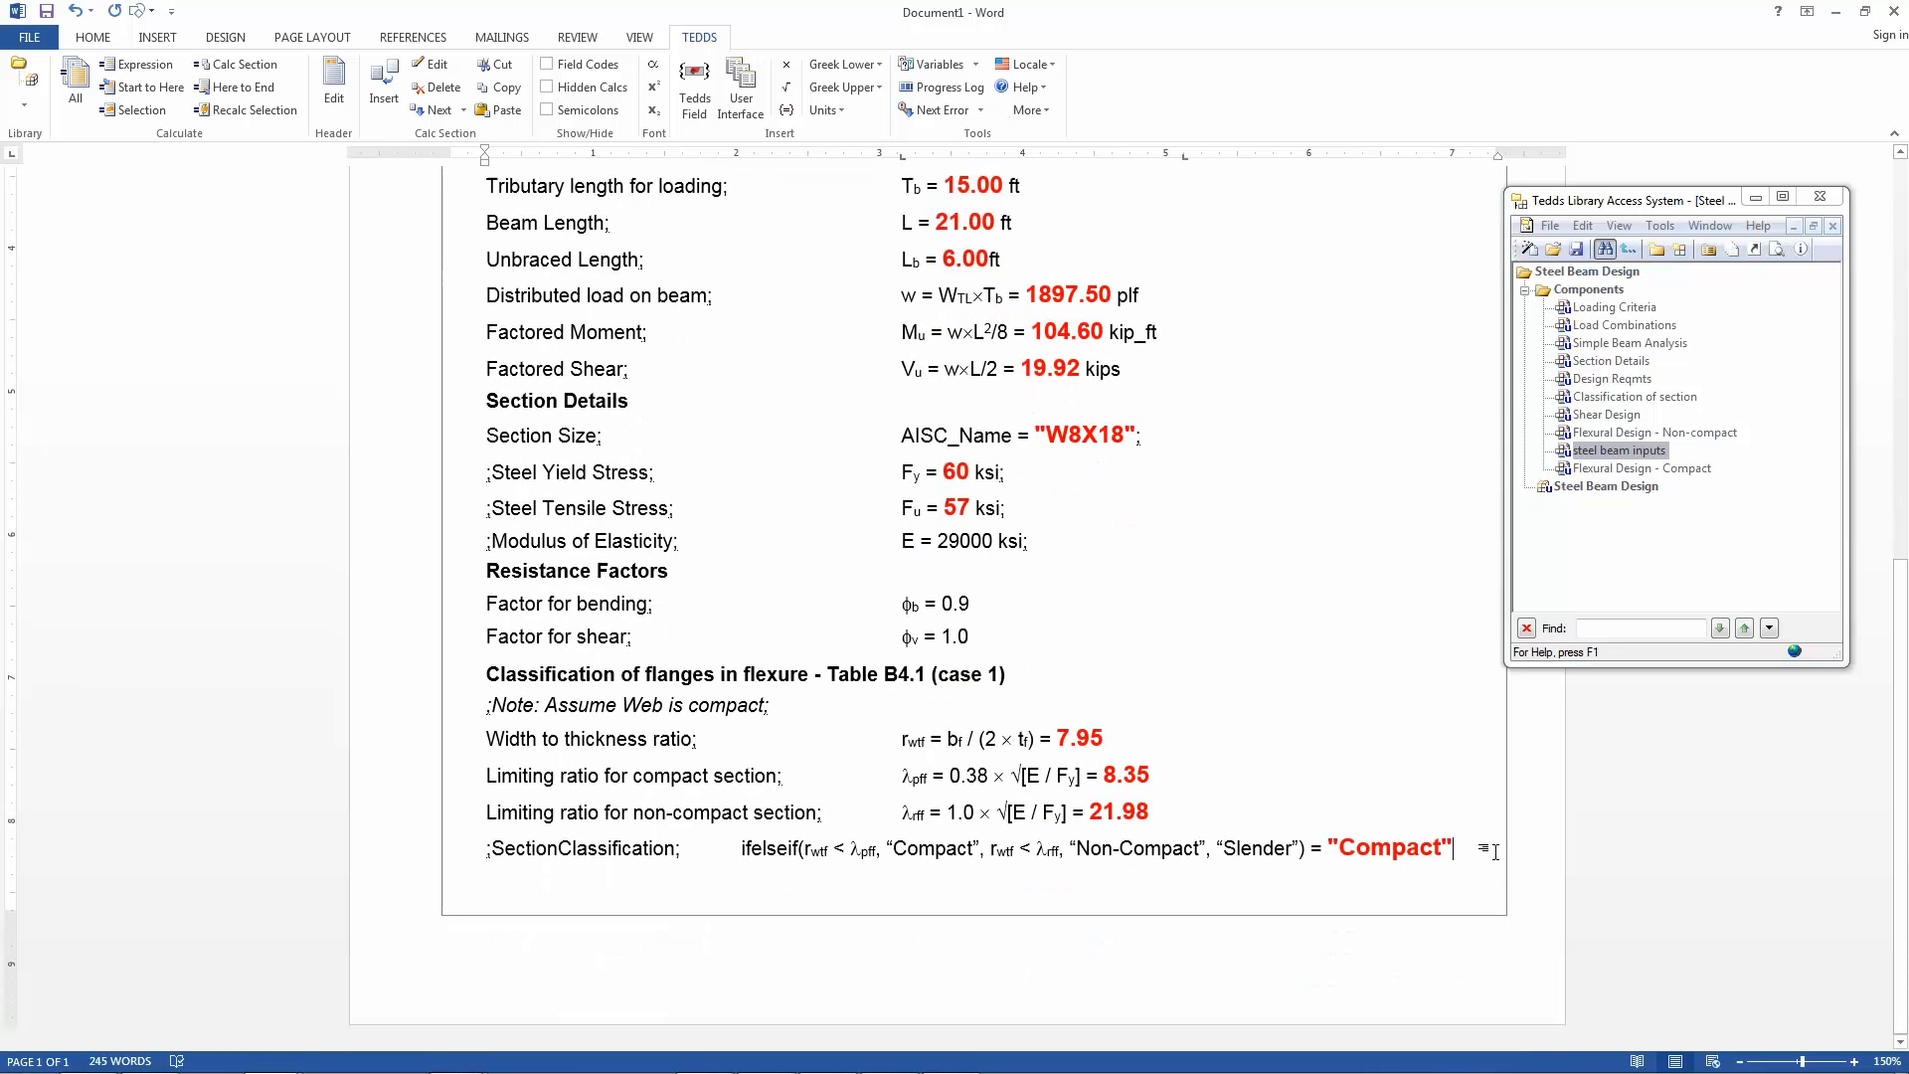
scroll(1493, 852, "down", 3)
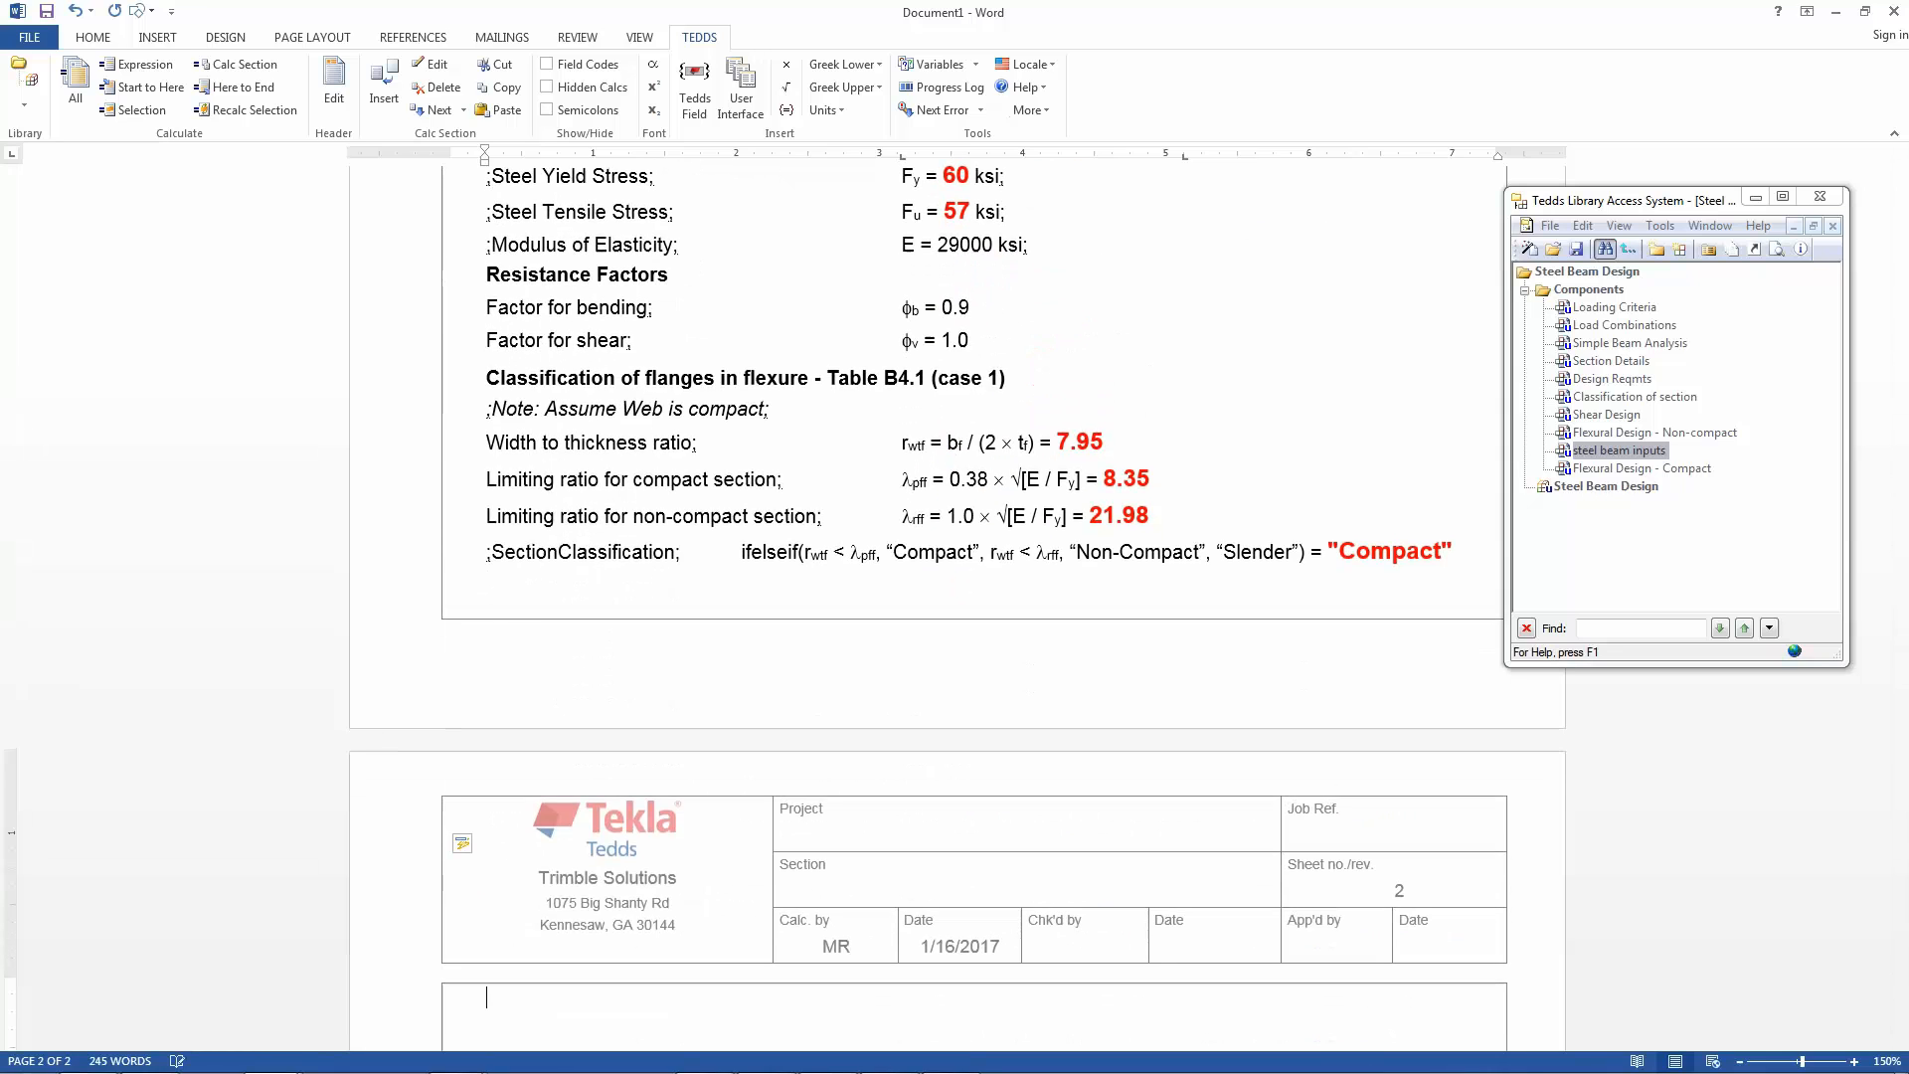
scroll(1494, 855, "down", 6)
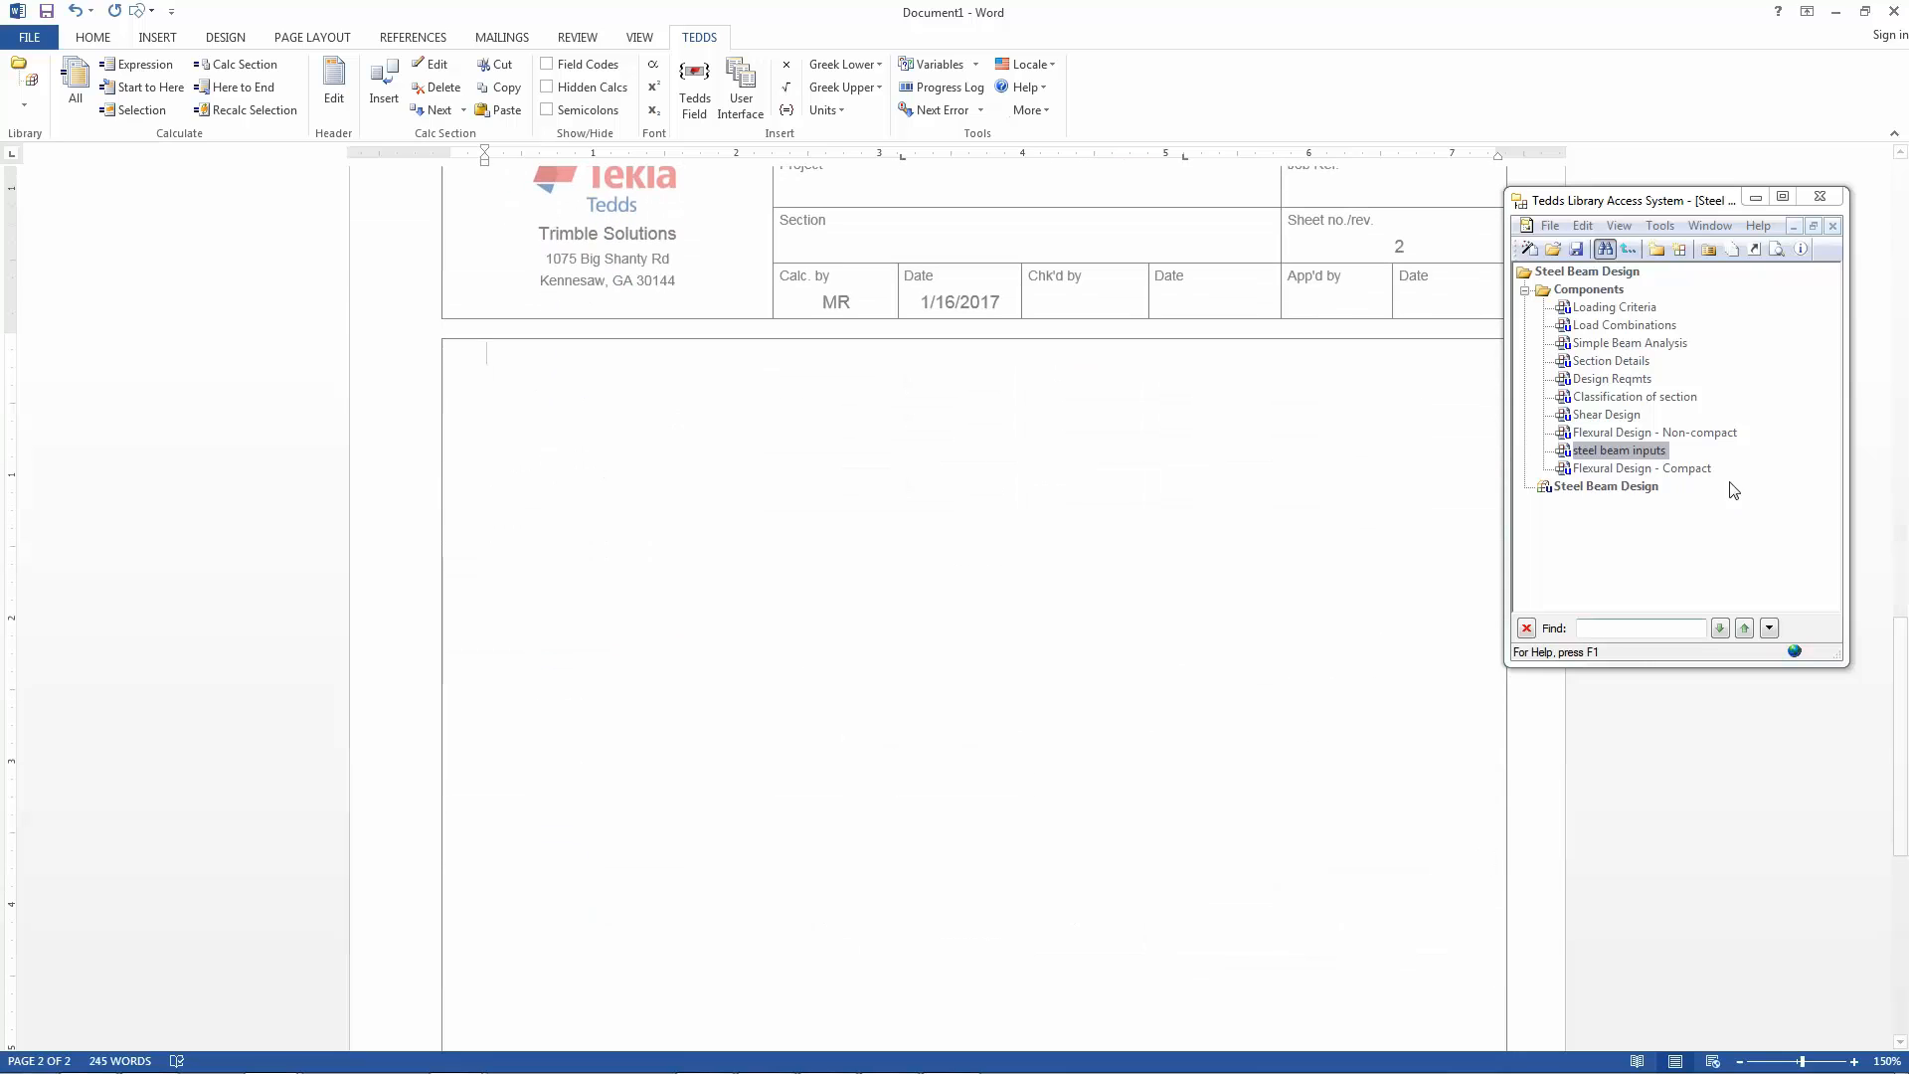
left_click_drag(1641, 417, 1325, 432)
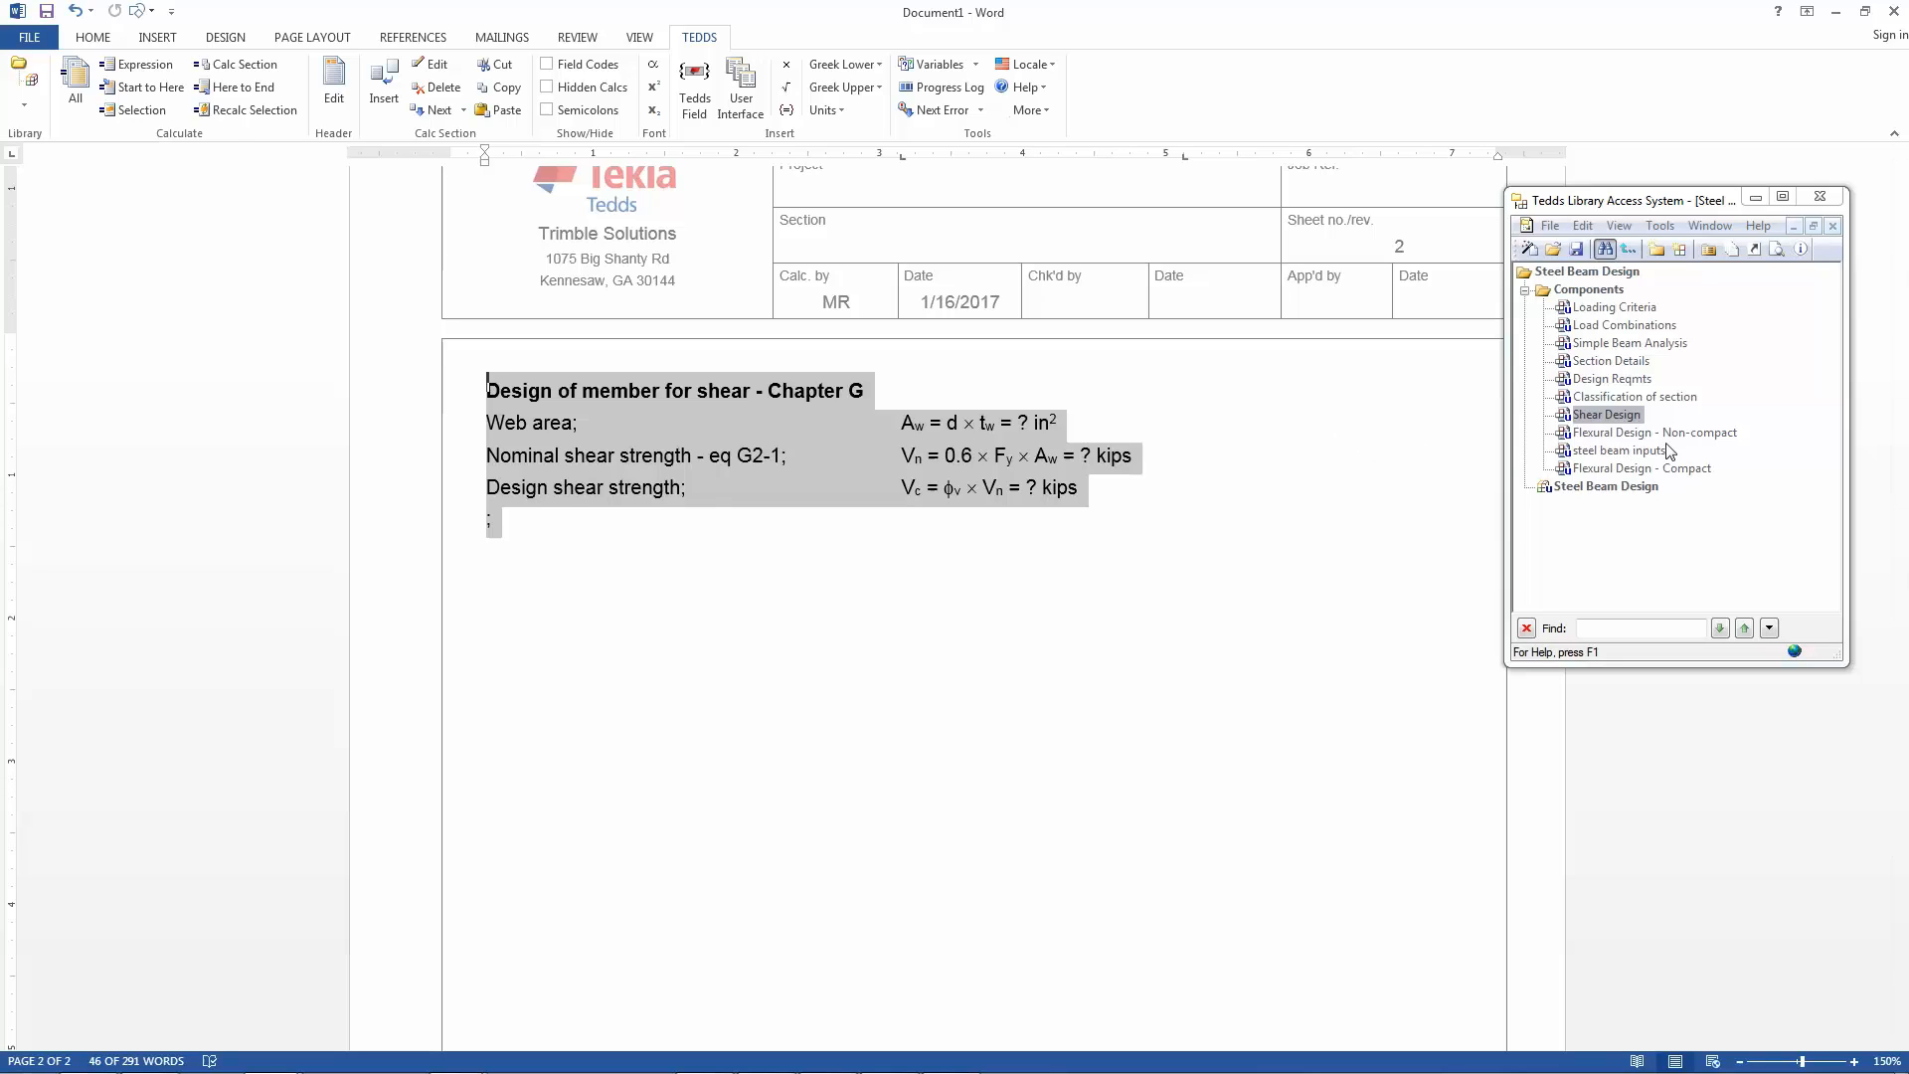
- Insert the Flexural Design - Non-compact and Flexural Design - Compact library components below the shear design calculations
left_click(1723, 437)
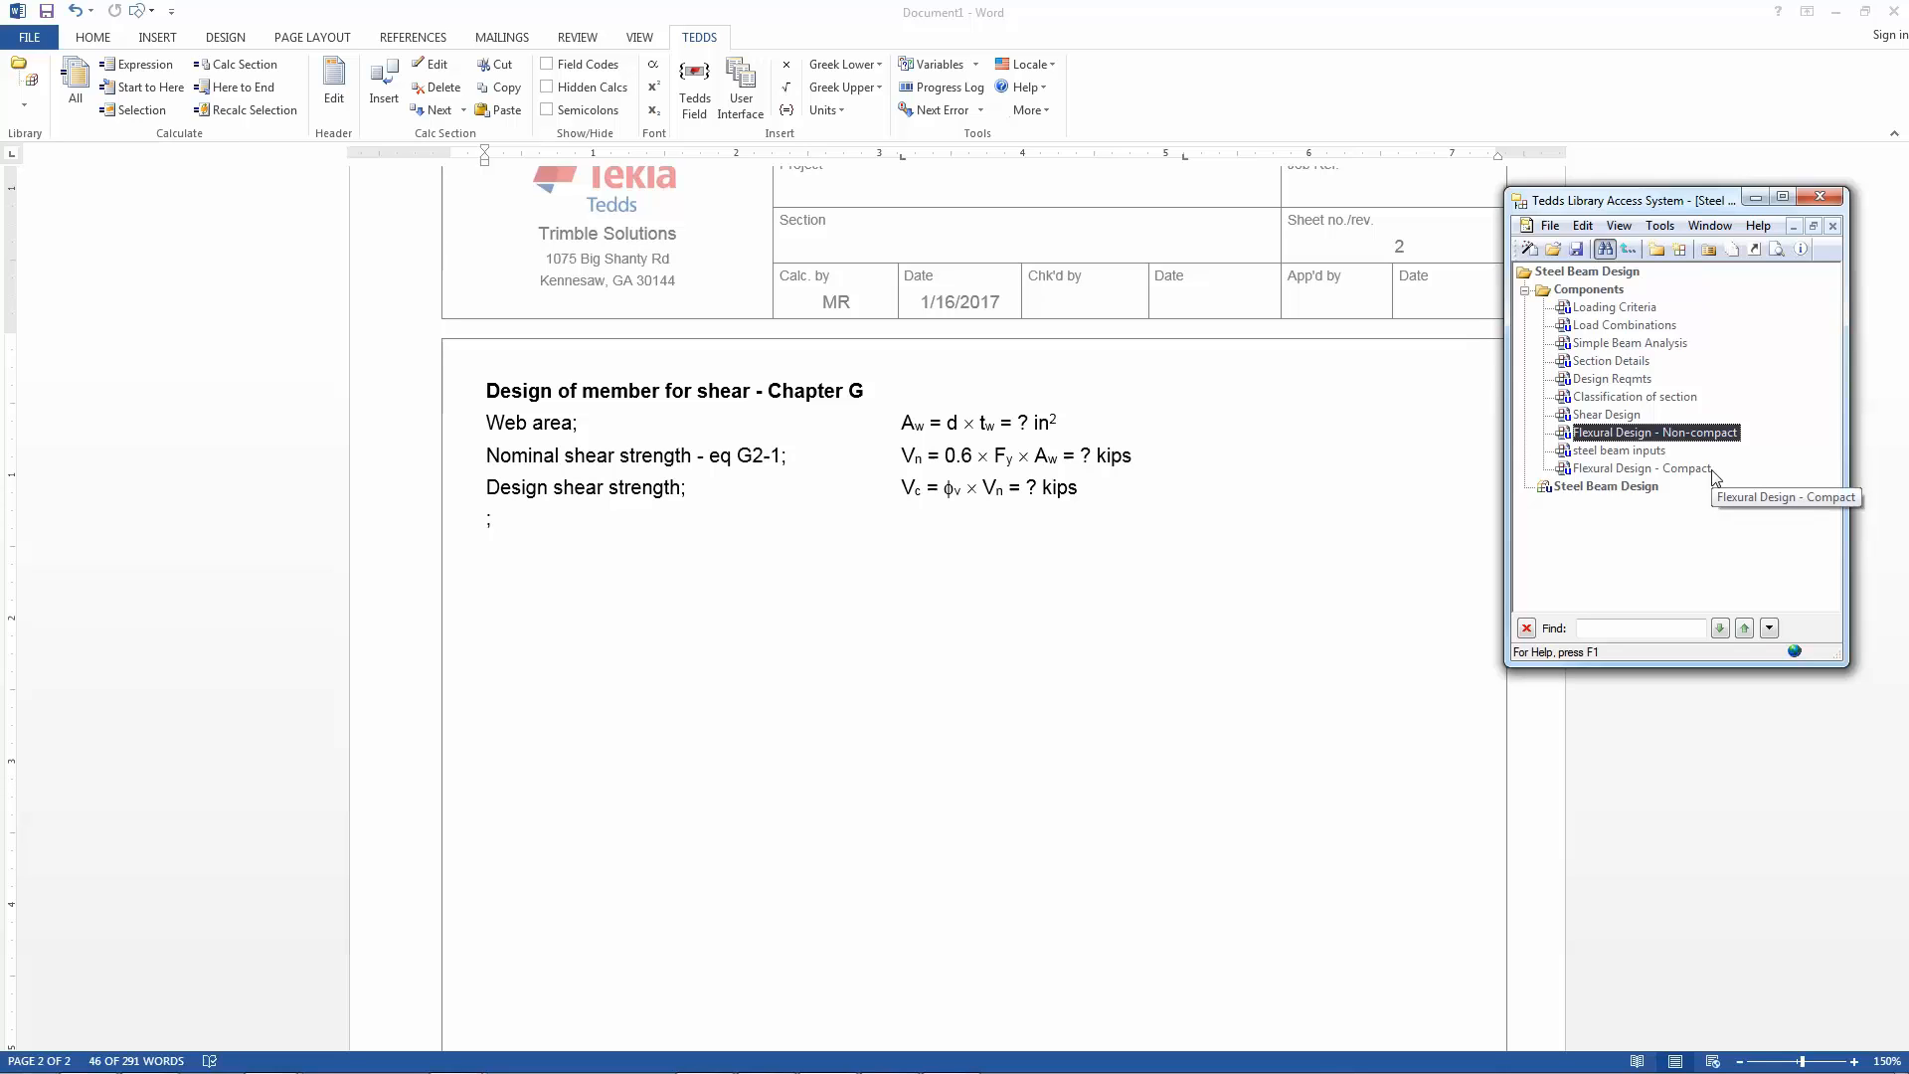
left_click_drag(1698, 435, 1170, 594)
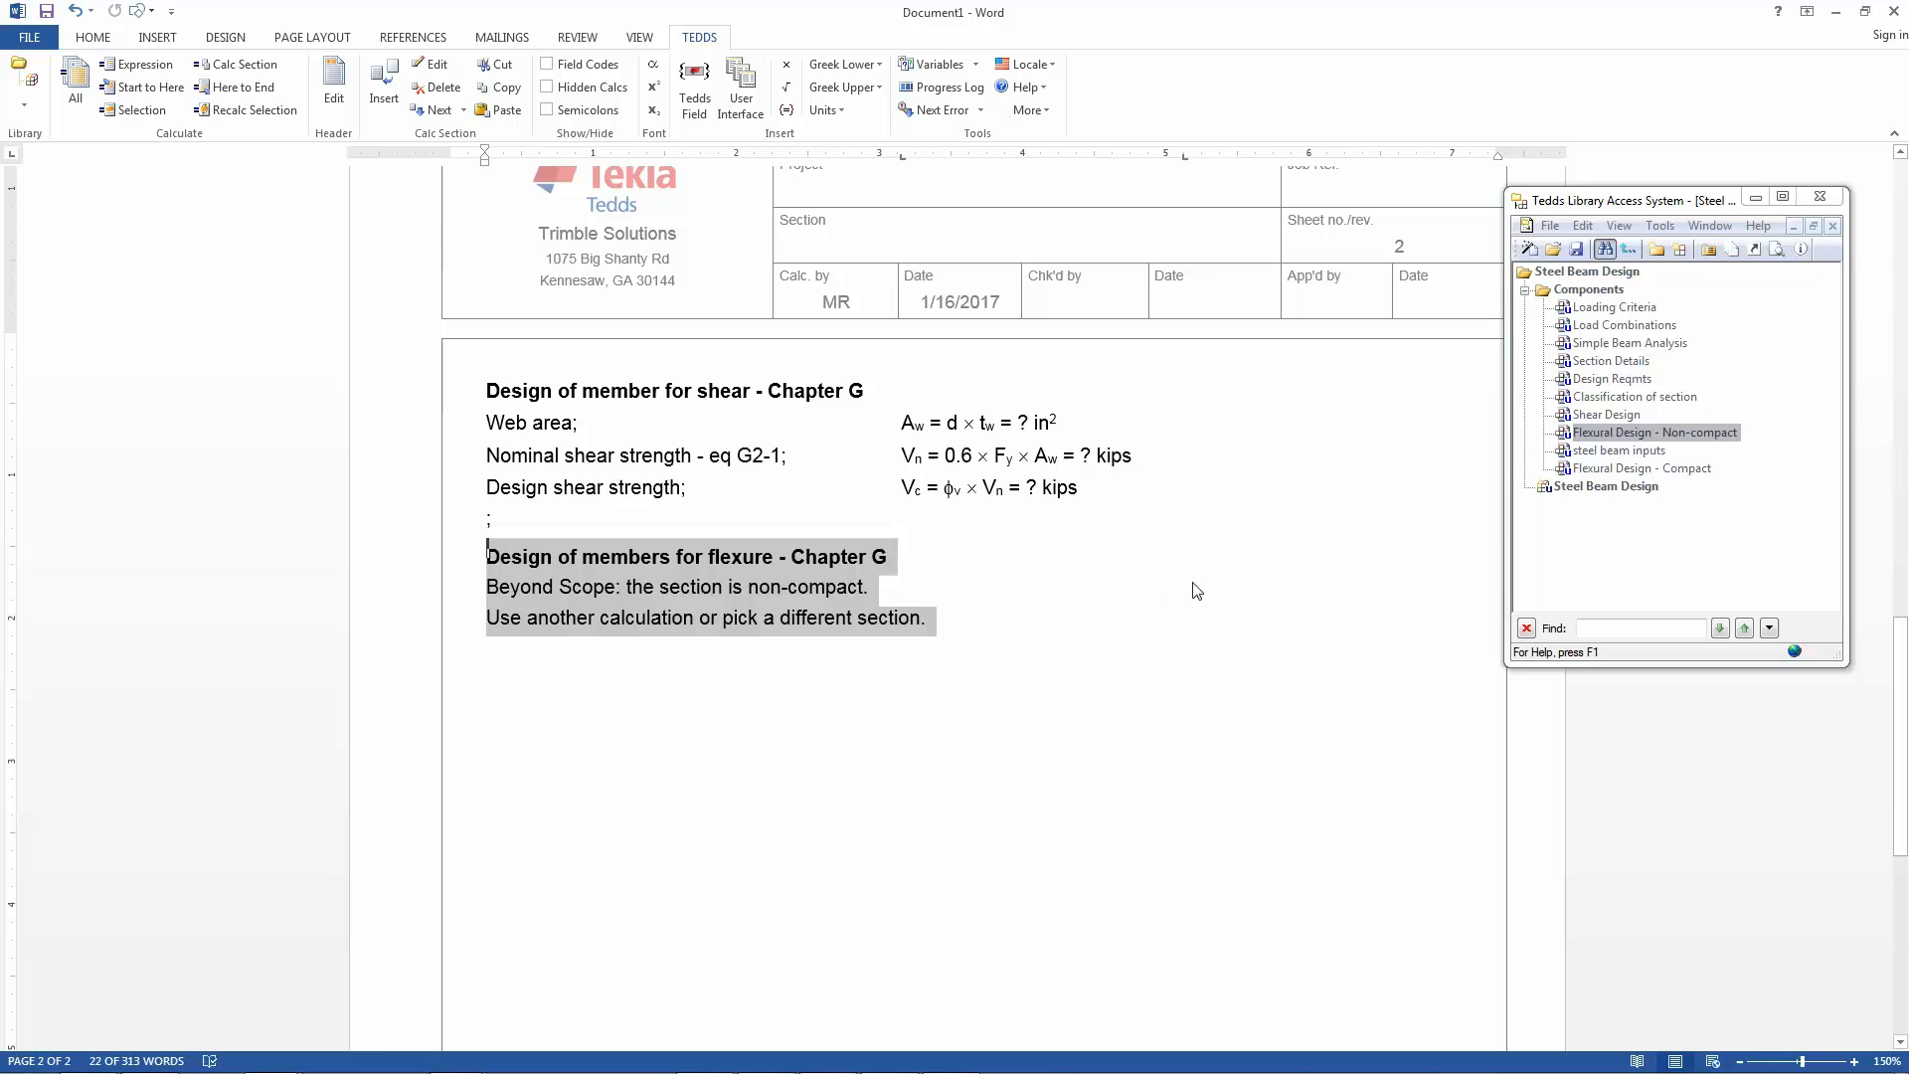
left_click_drag(1598, 469, 1160, 749)
scroll(1157, 740, "down", 3)
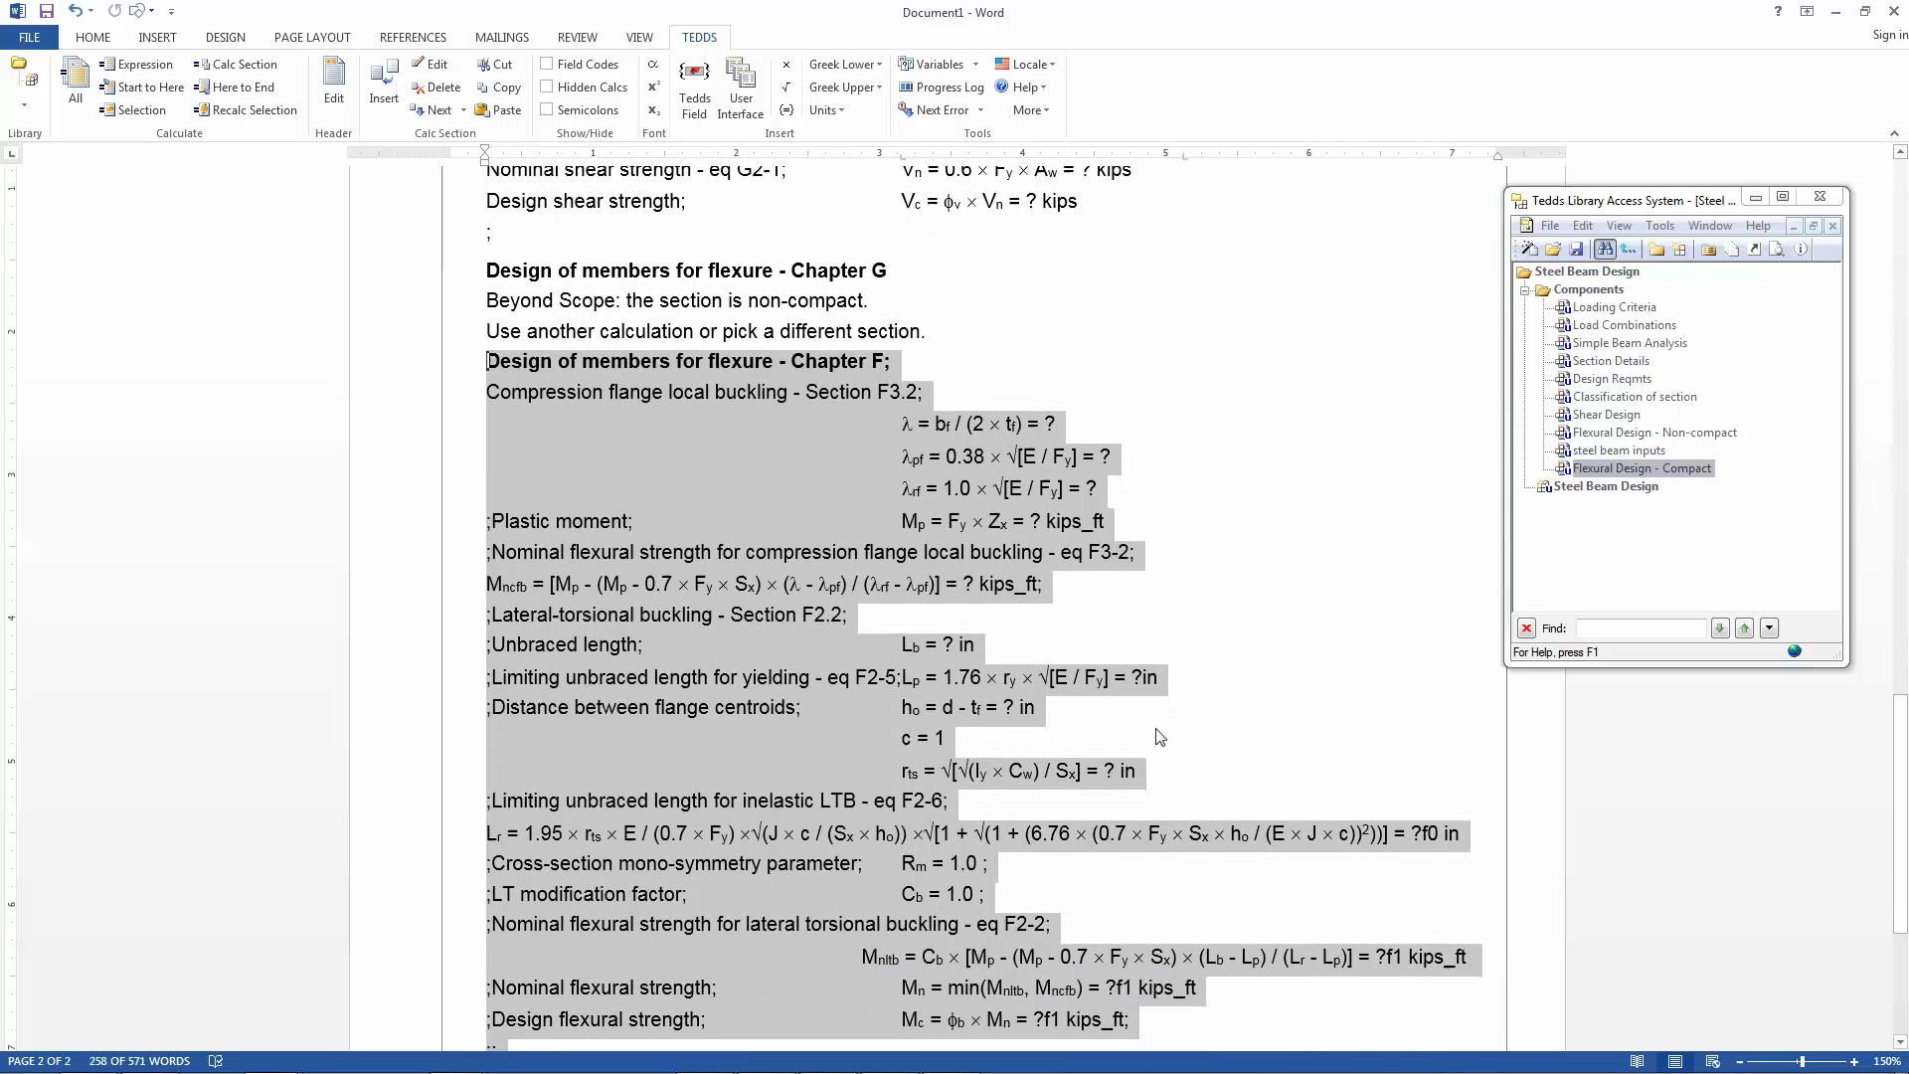
left_click(1160, 737)
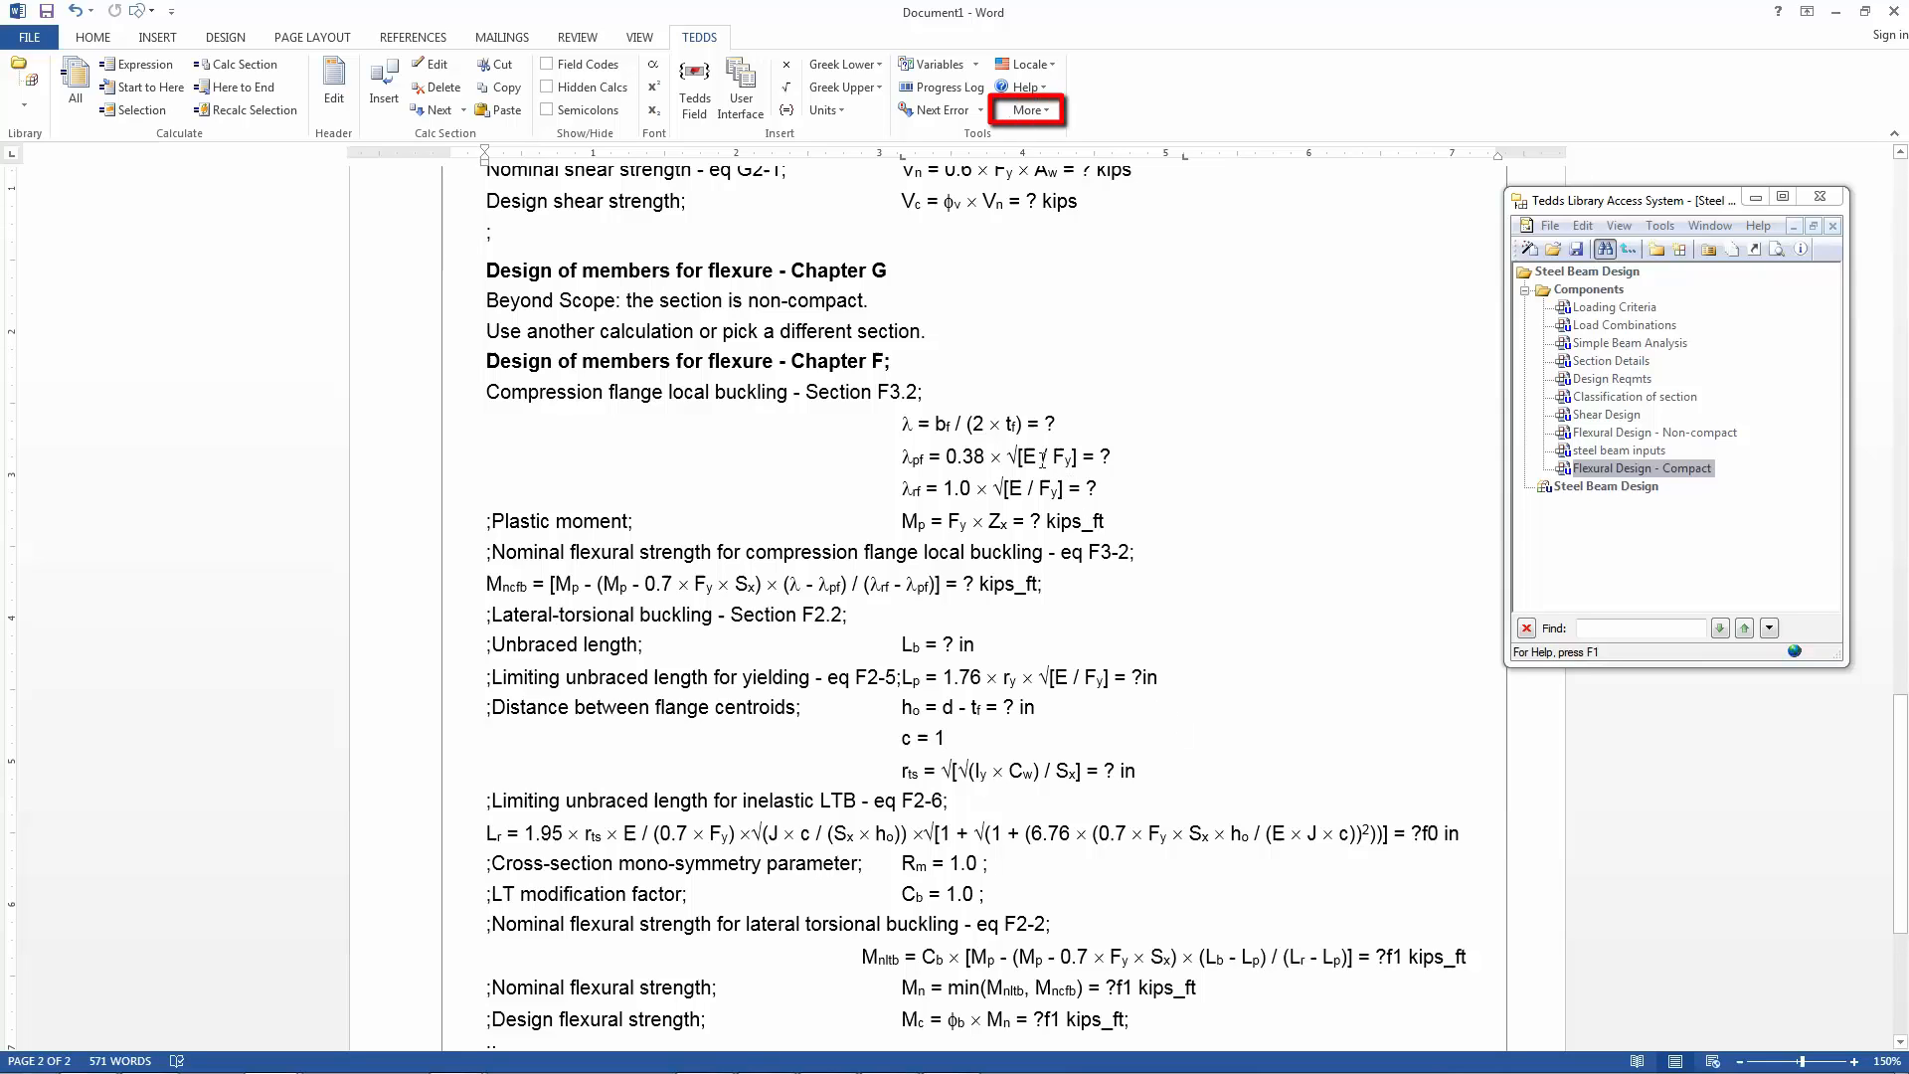
- Enable the Show Tedds Developer tab setting in the general environment options of Tedds
left_click(1030, 109)
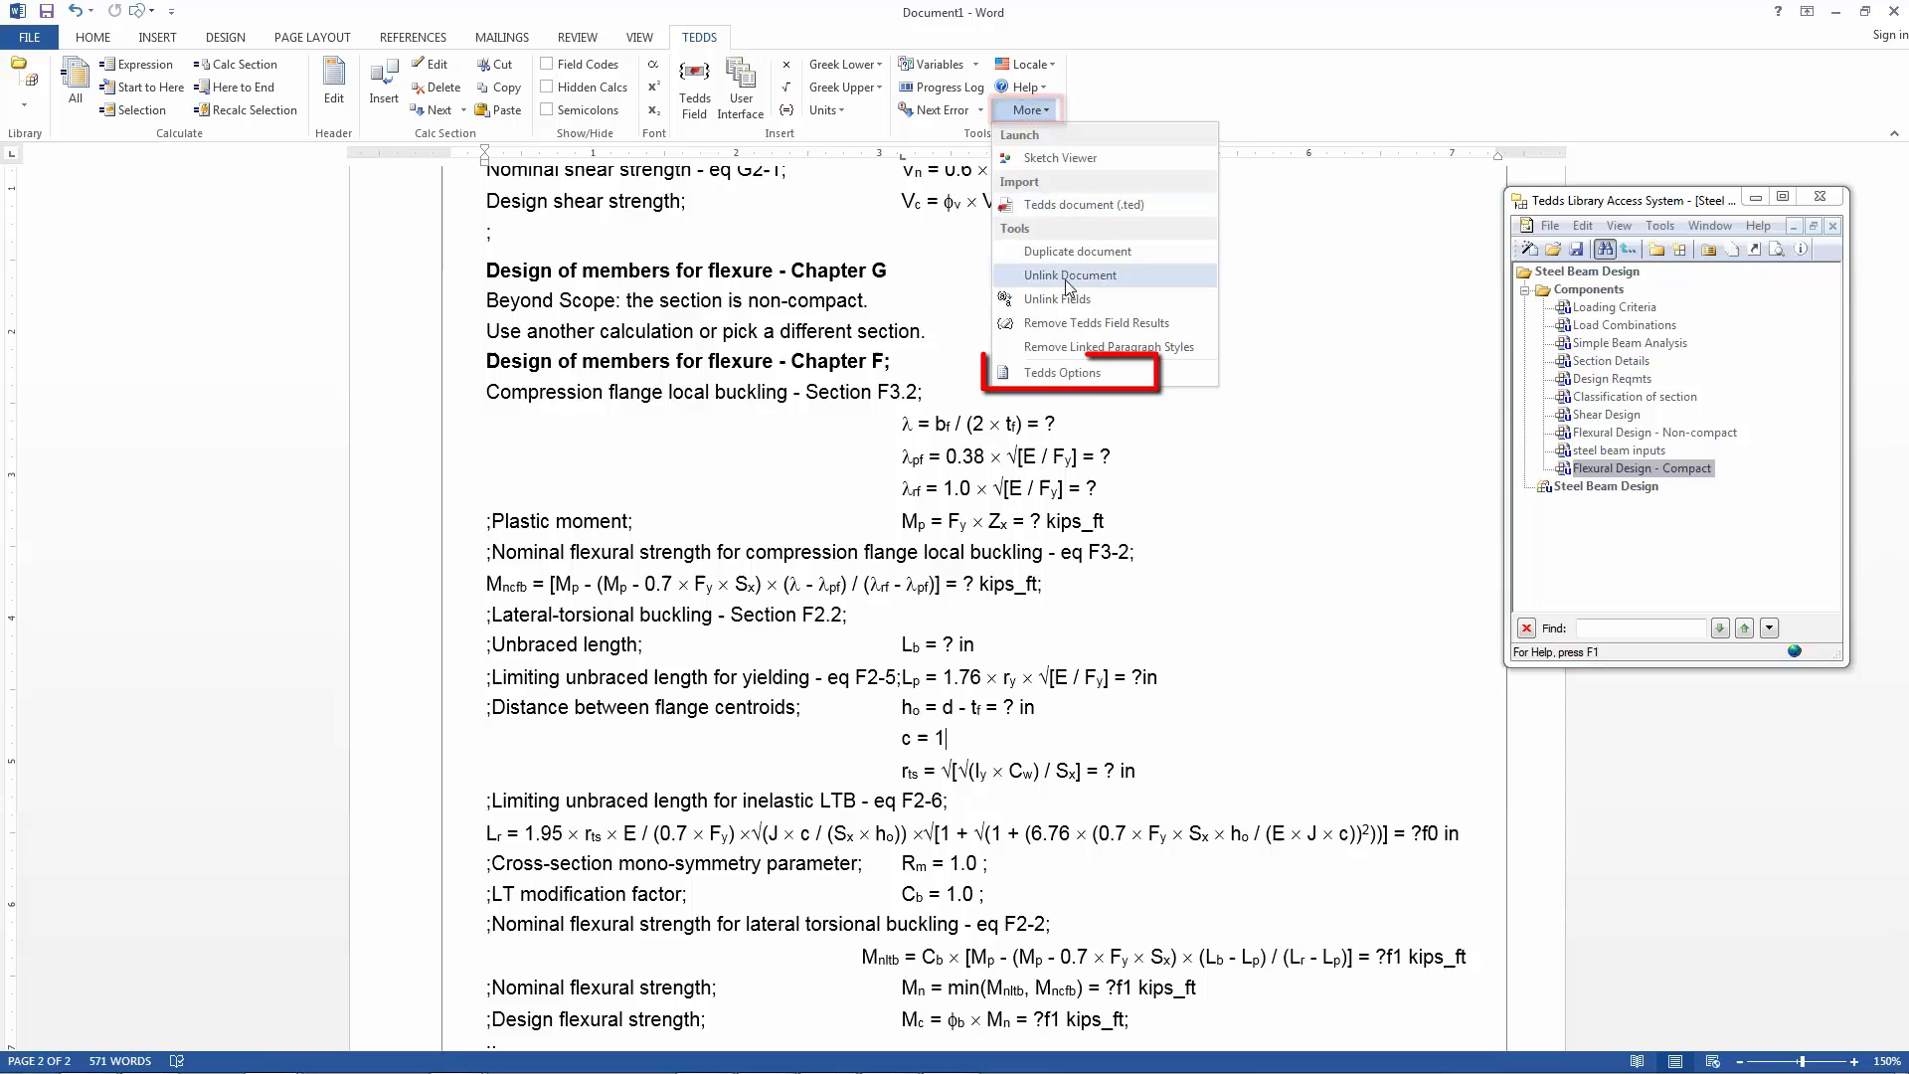
left_click(1073, 373)
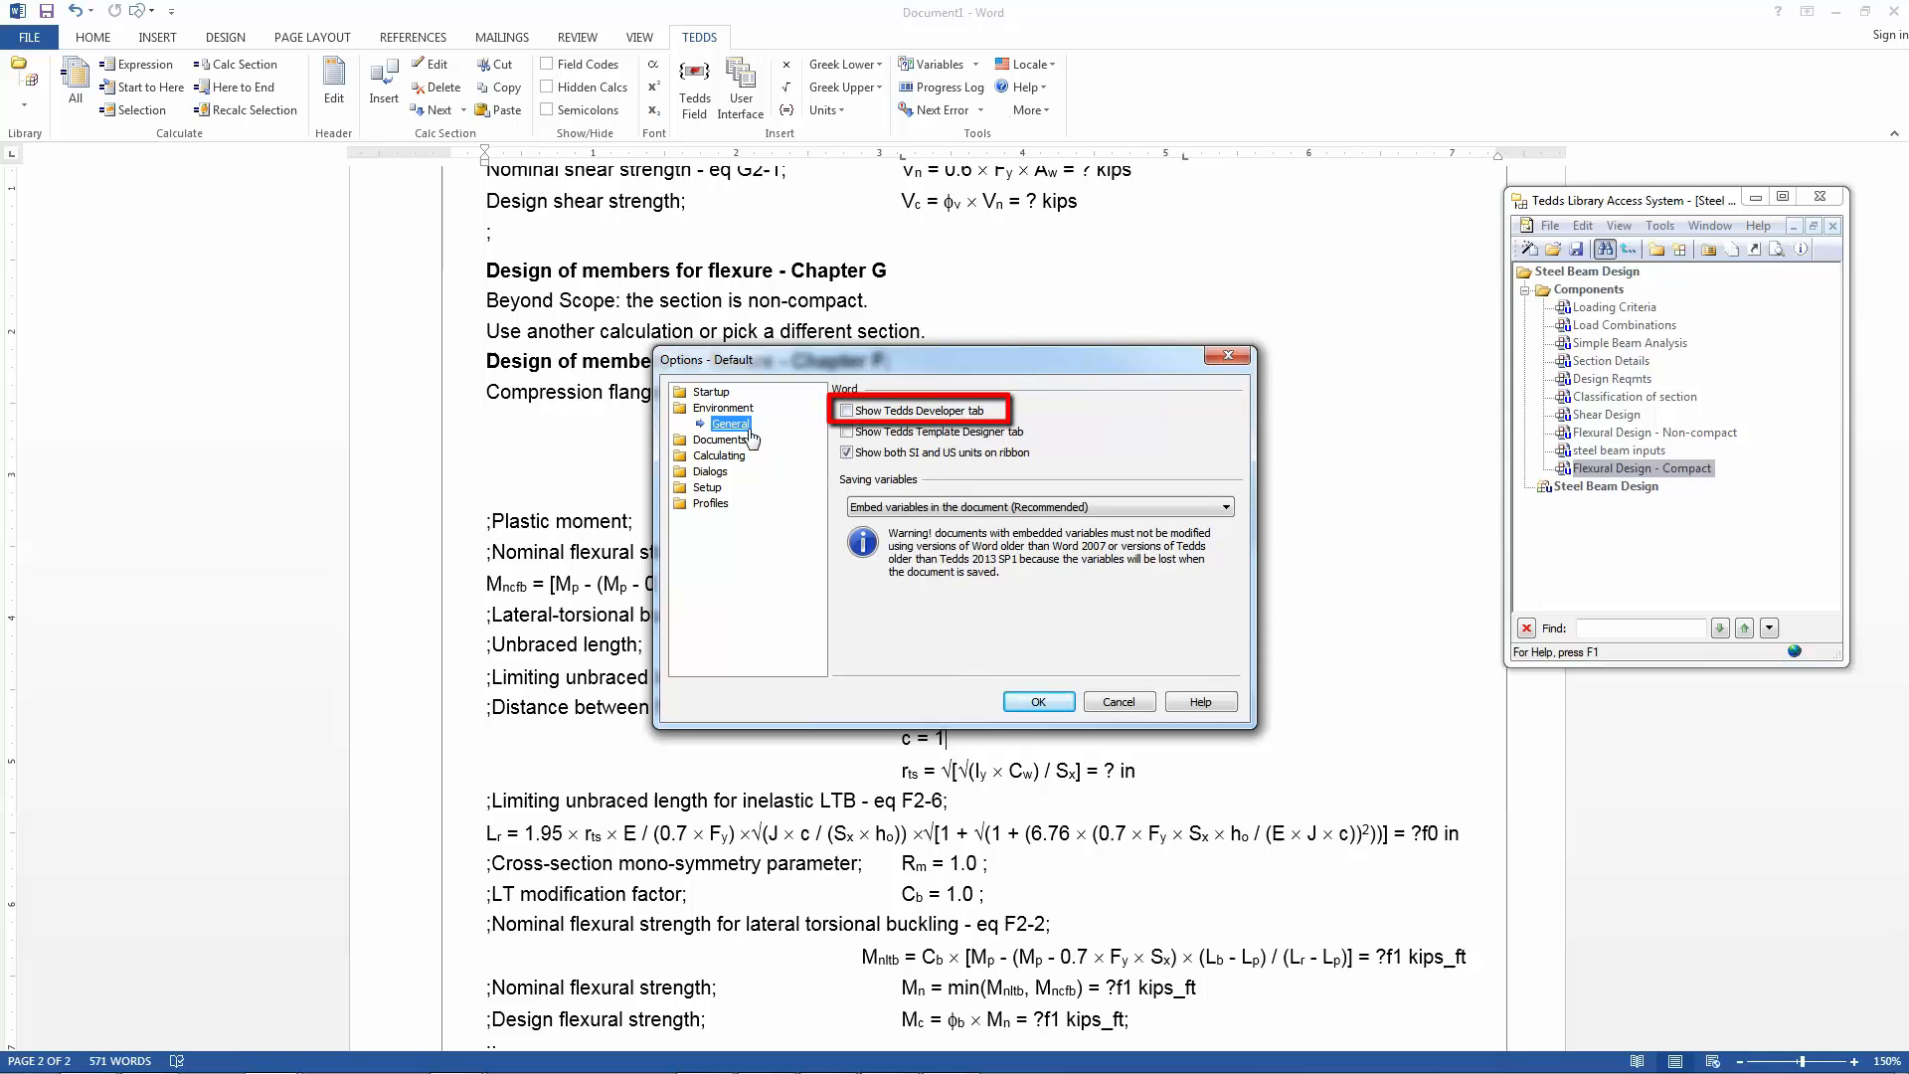
left_click(848, 411)
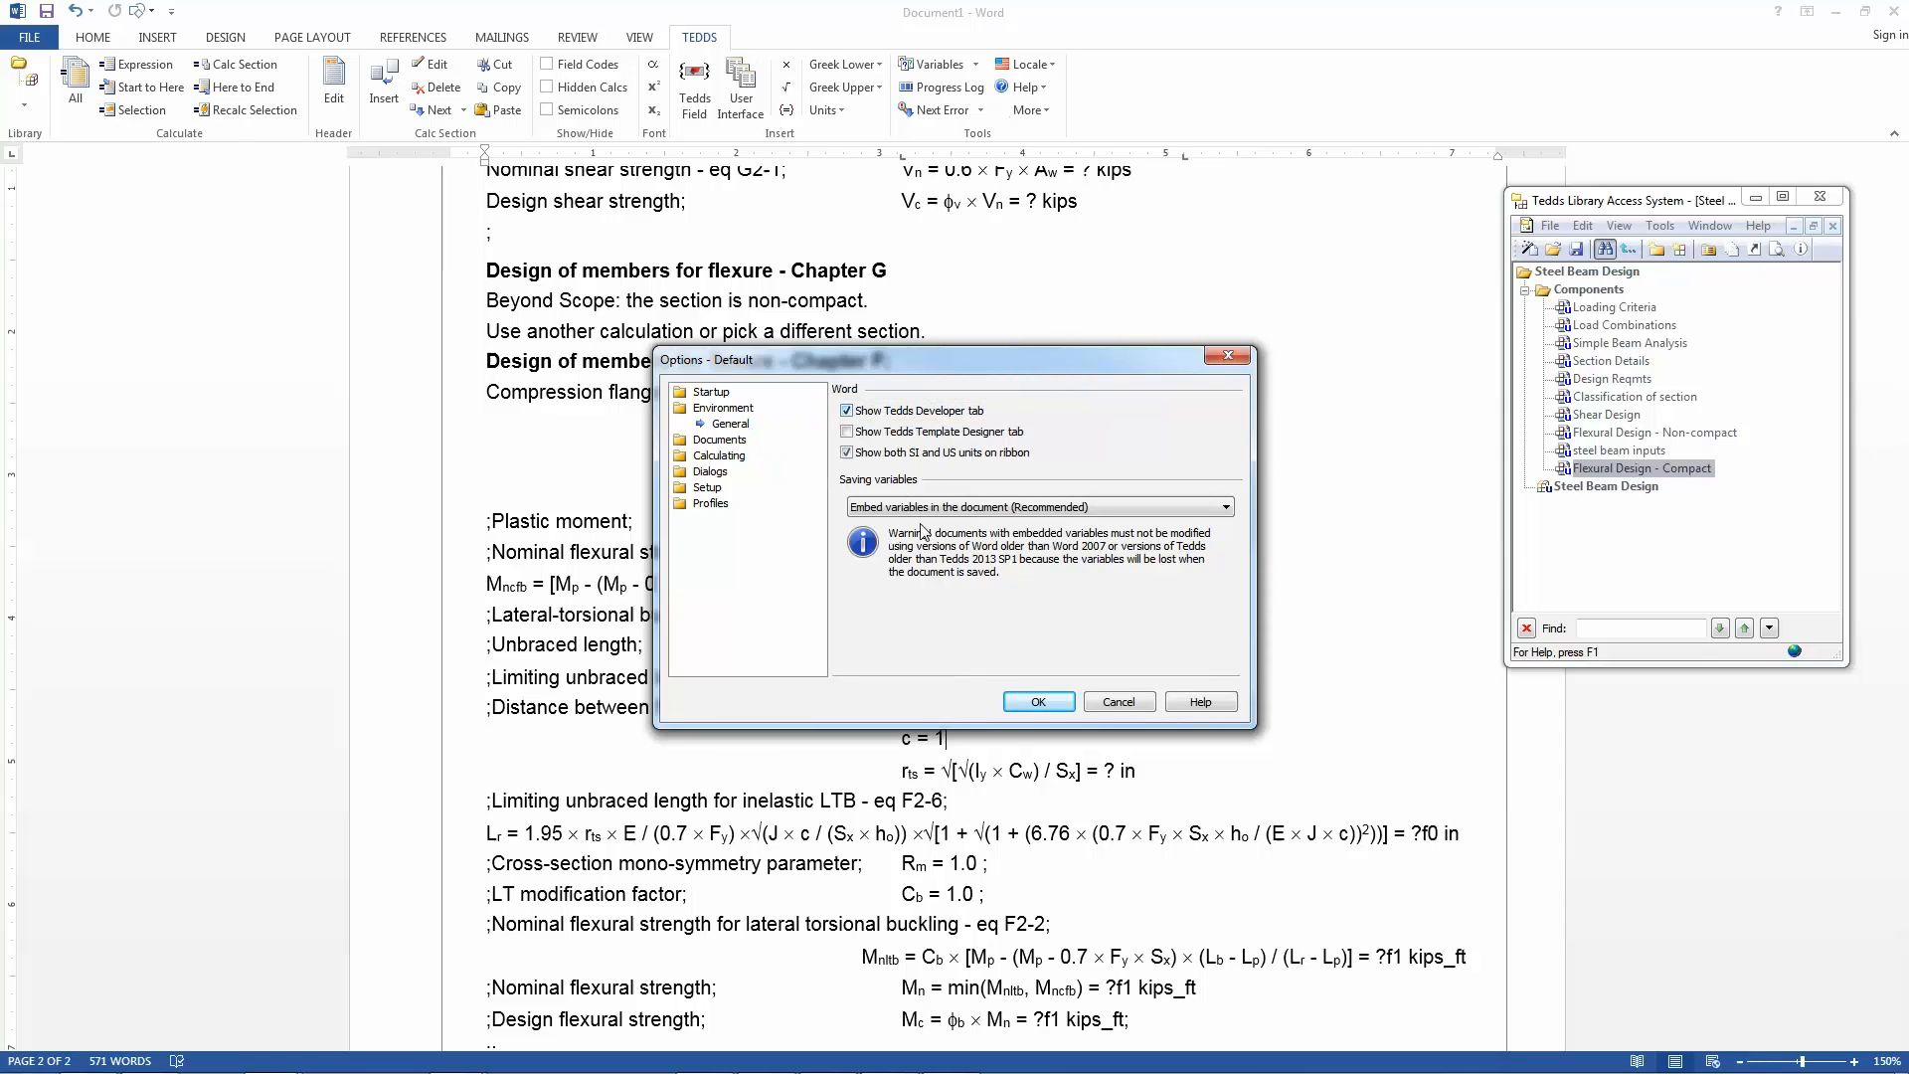
left_click(1020, 699)
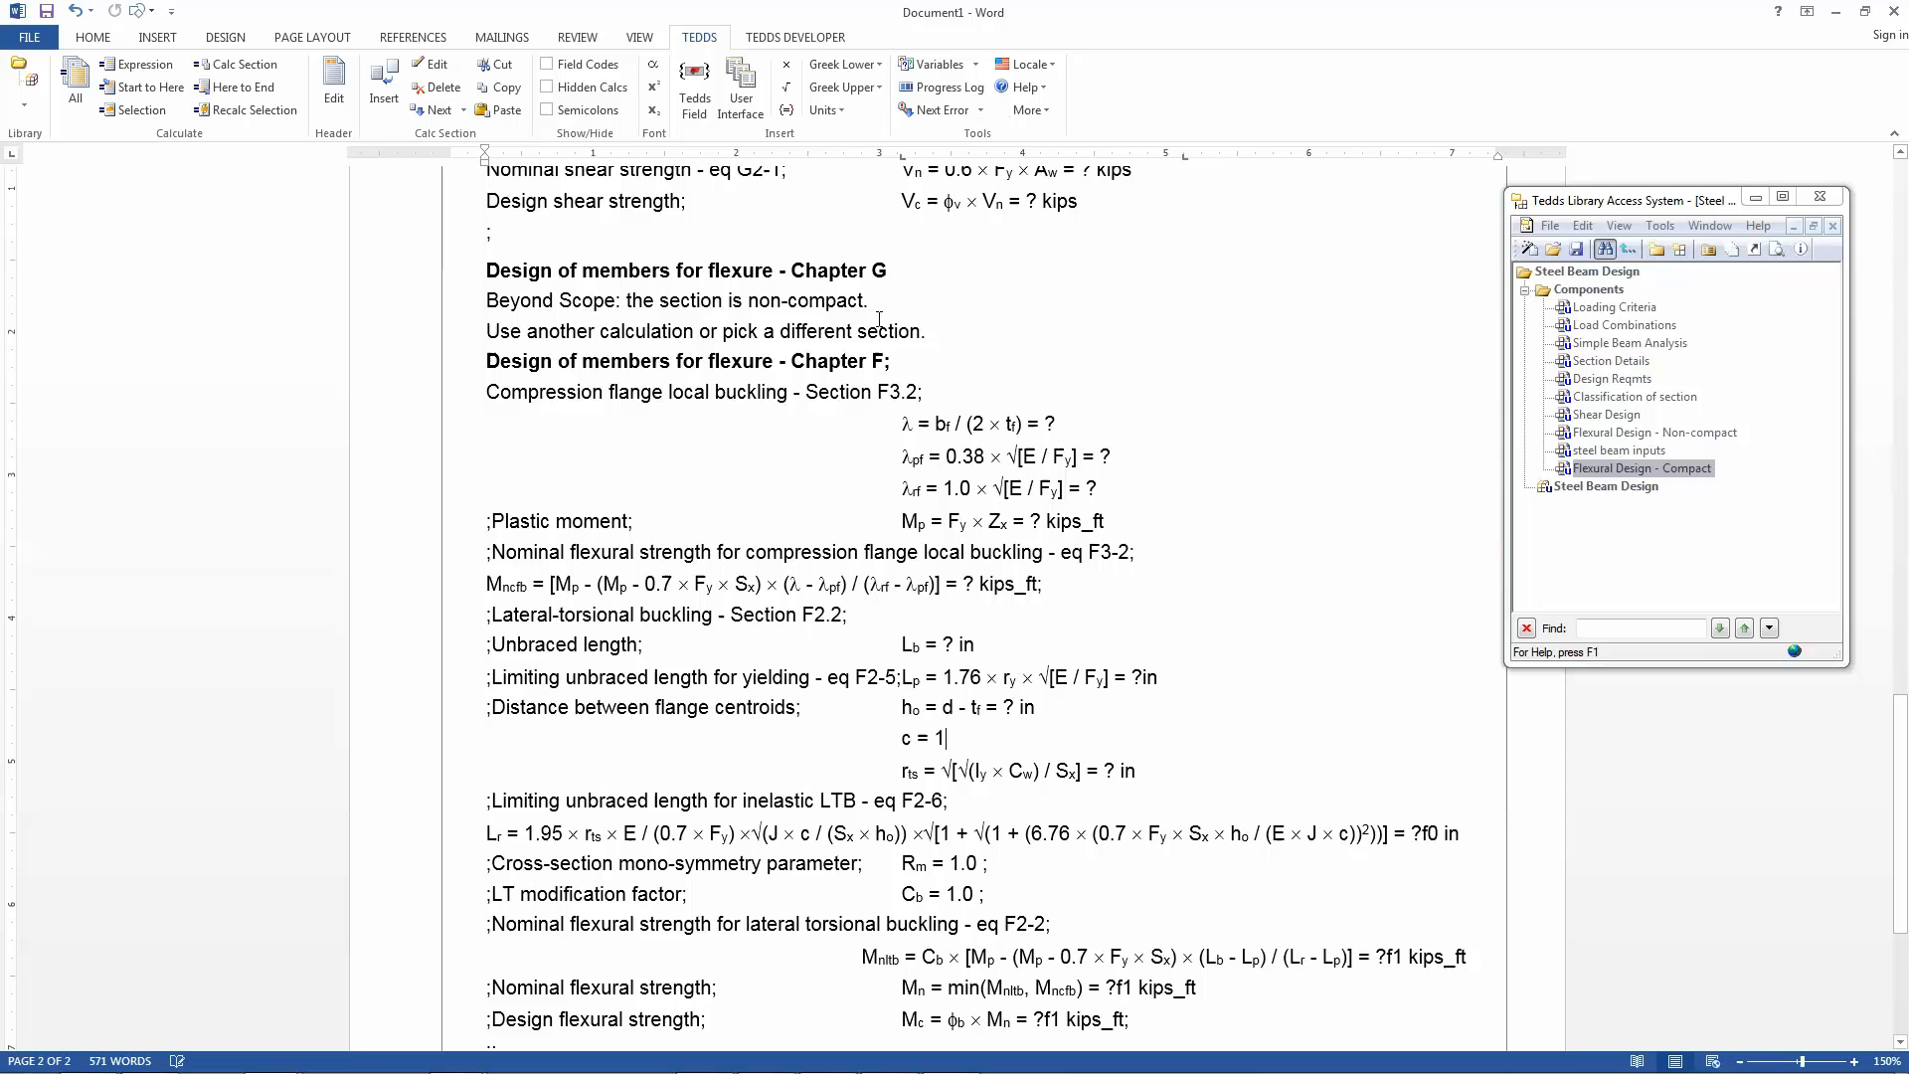
- Open Tedds Calc Designer Pro and place a Start Module, the steel beam inputs item and the Shear Design item in a vertical column
left_click(809, 39)
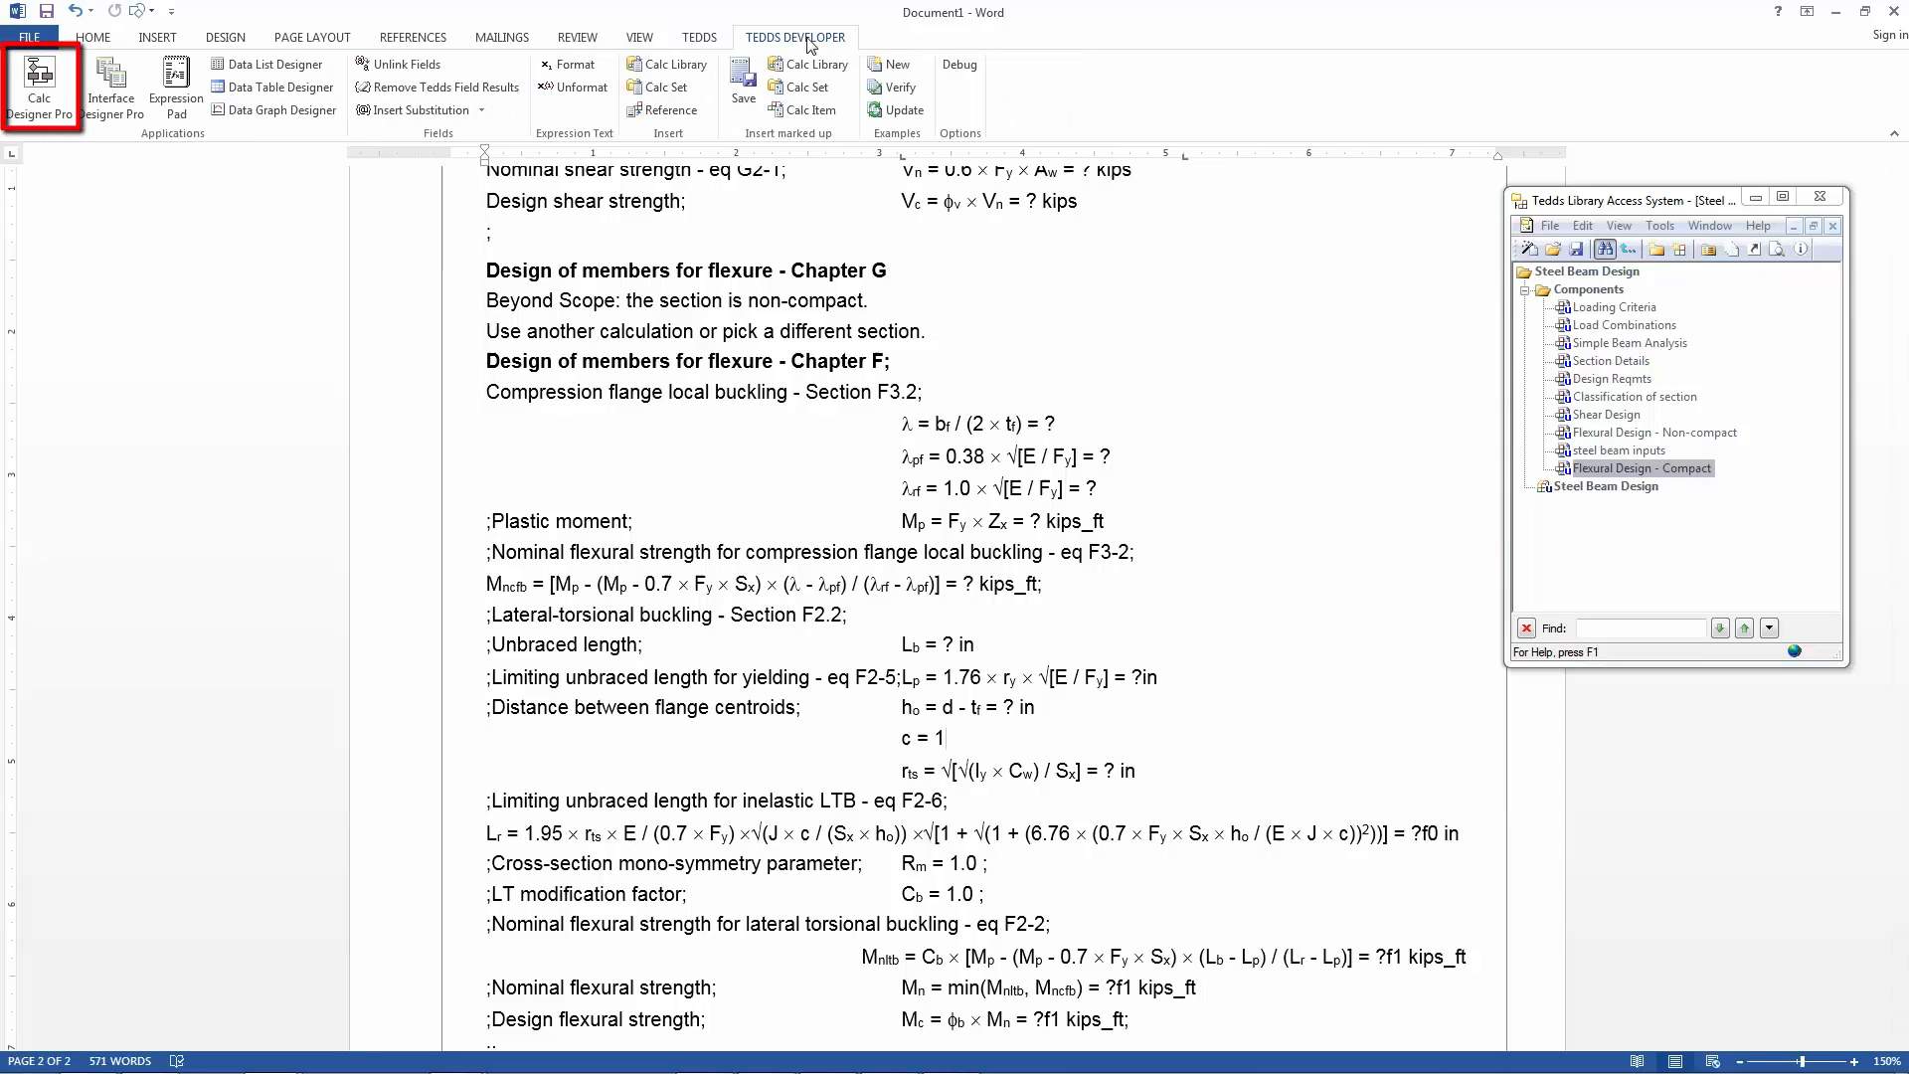
left_click(37, 91)
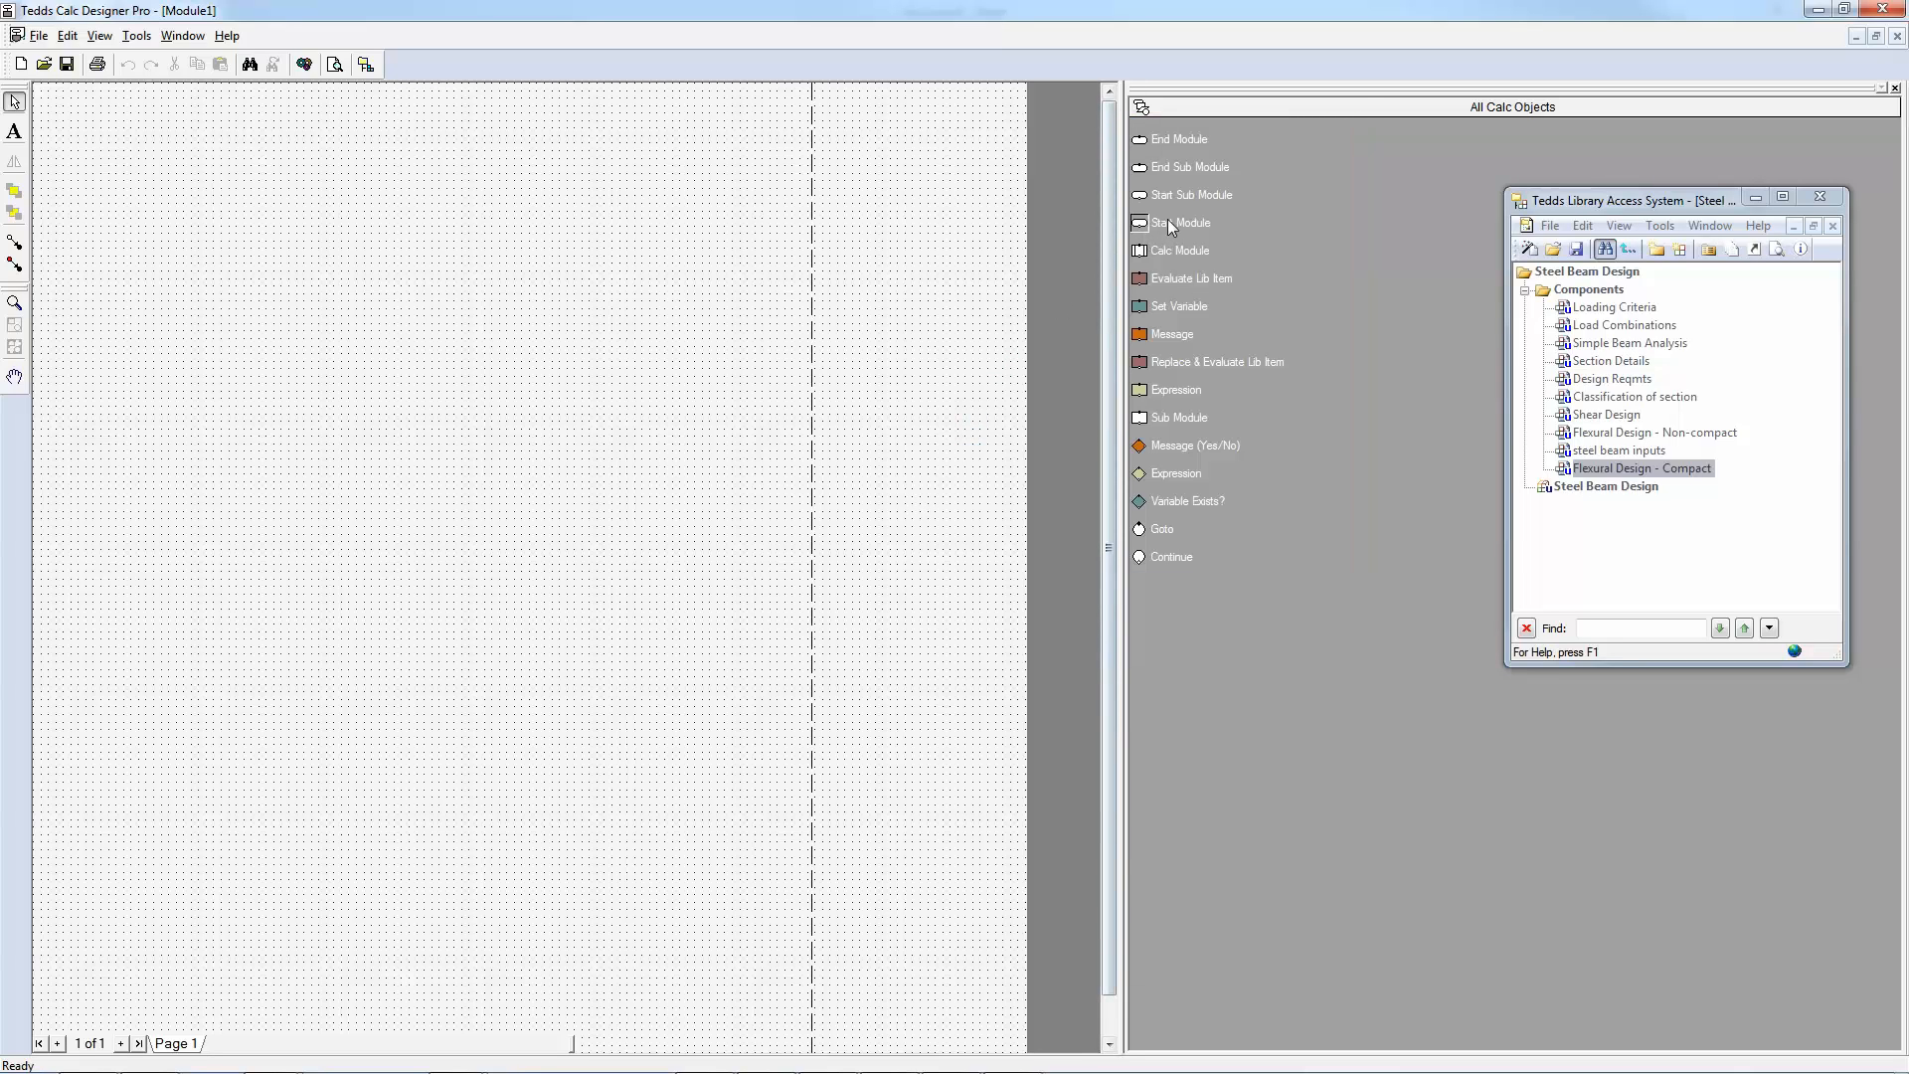
mouse_move(1168, 223)
left_mouse_down()
mouse_move(1022, 231)
mouse_move(343, 177)
left_mouse_up()
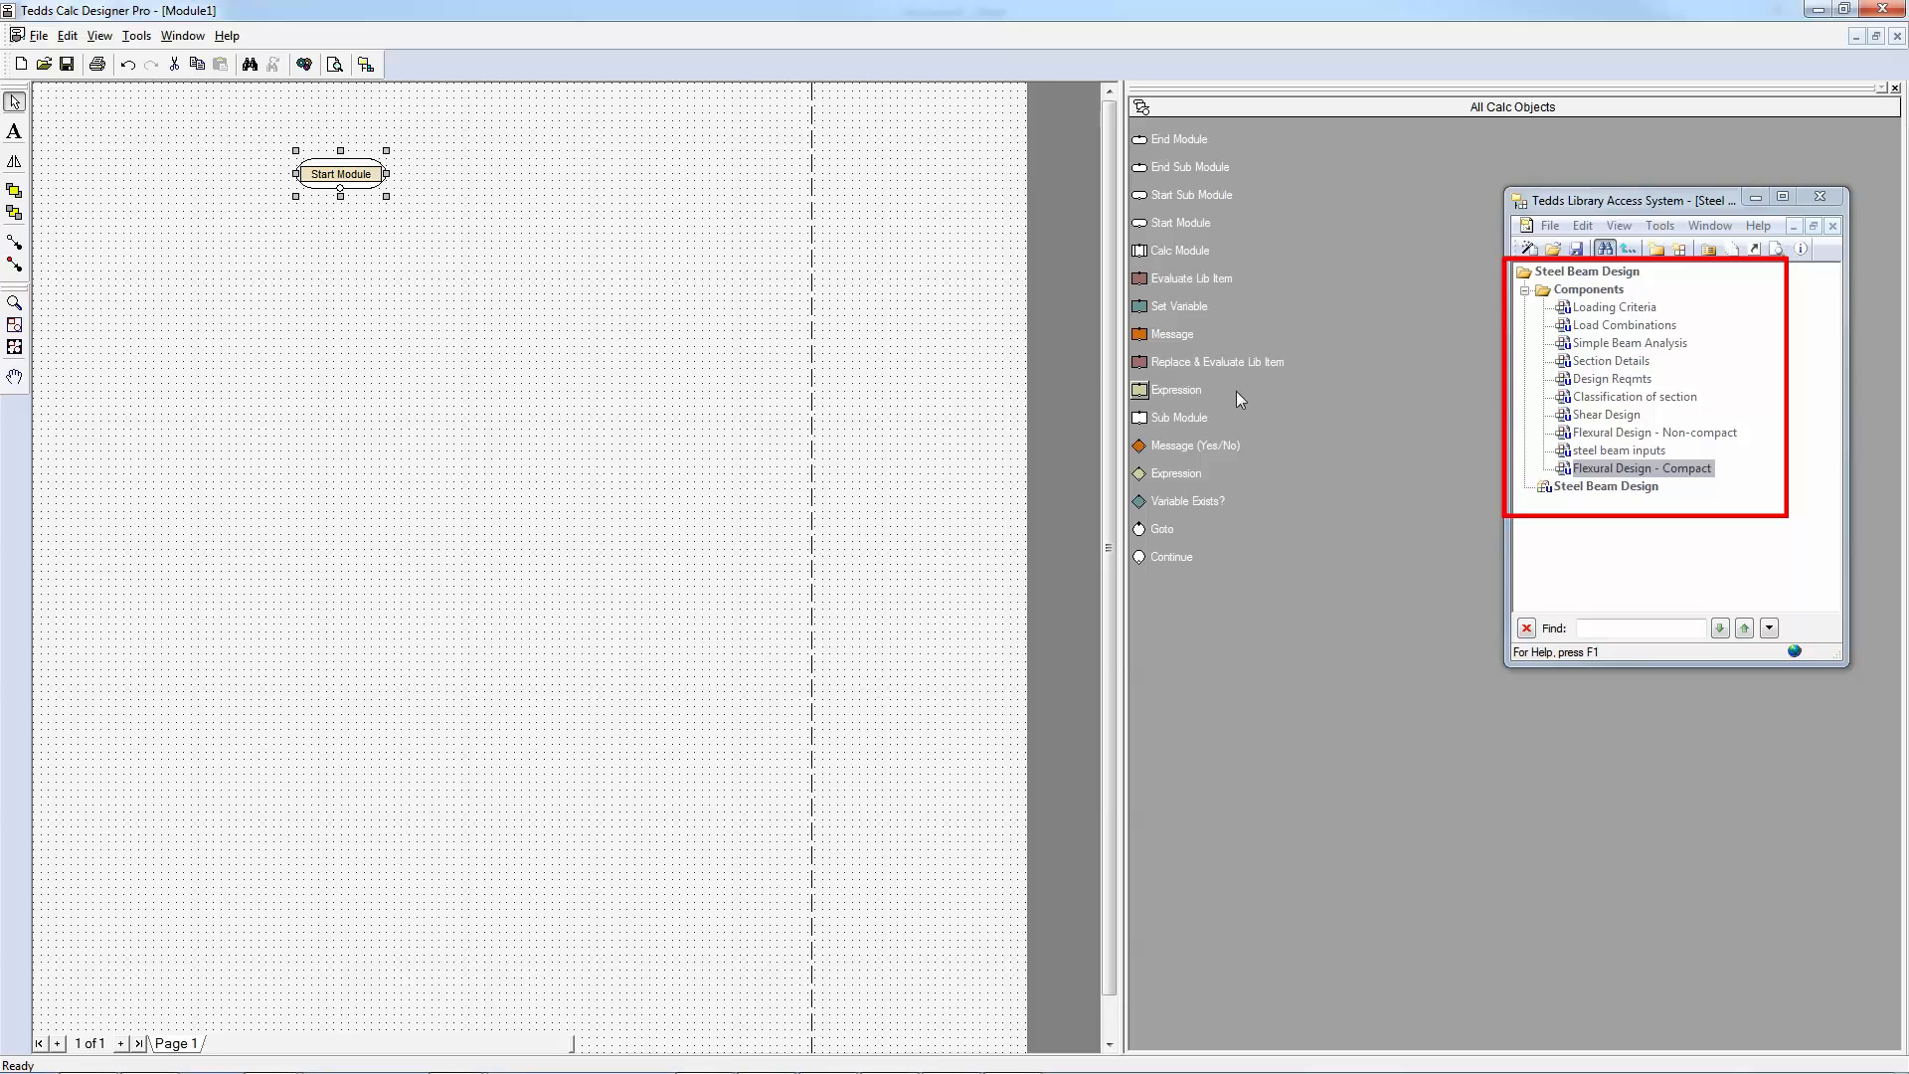
left_click_drag(1616, 451, 334, 314)
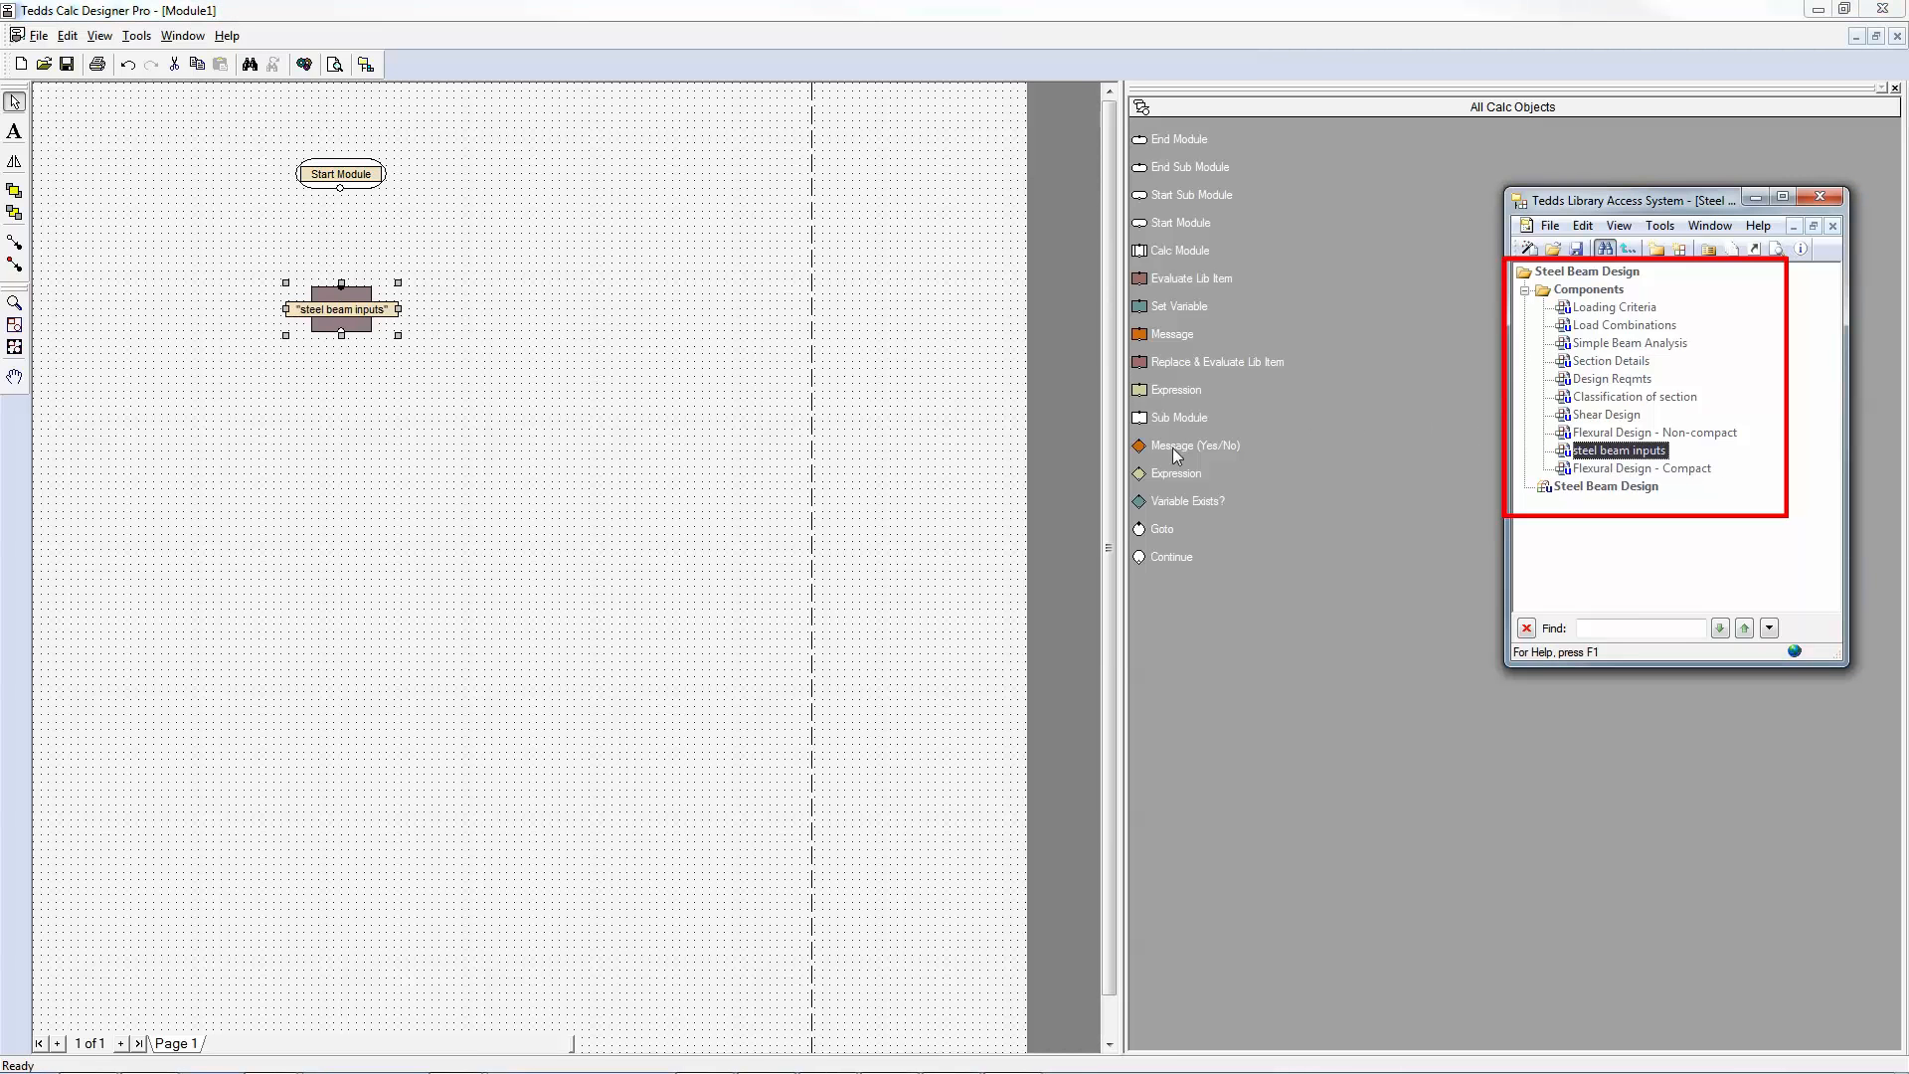
left_click_drag(1602, 414, 345, 440)
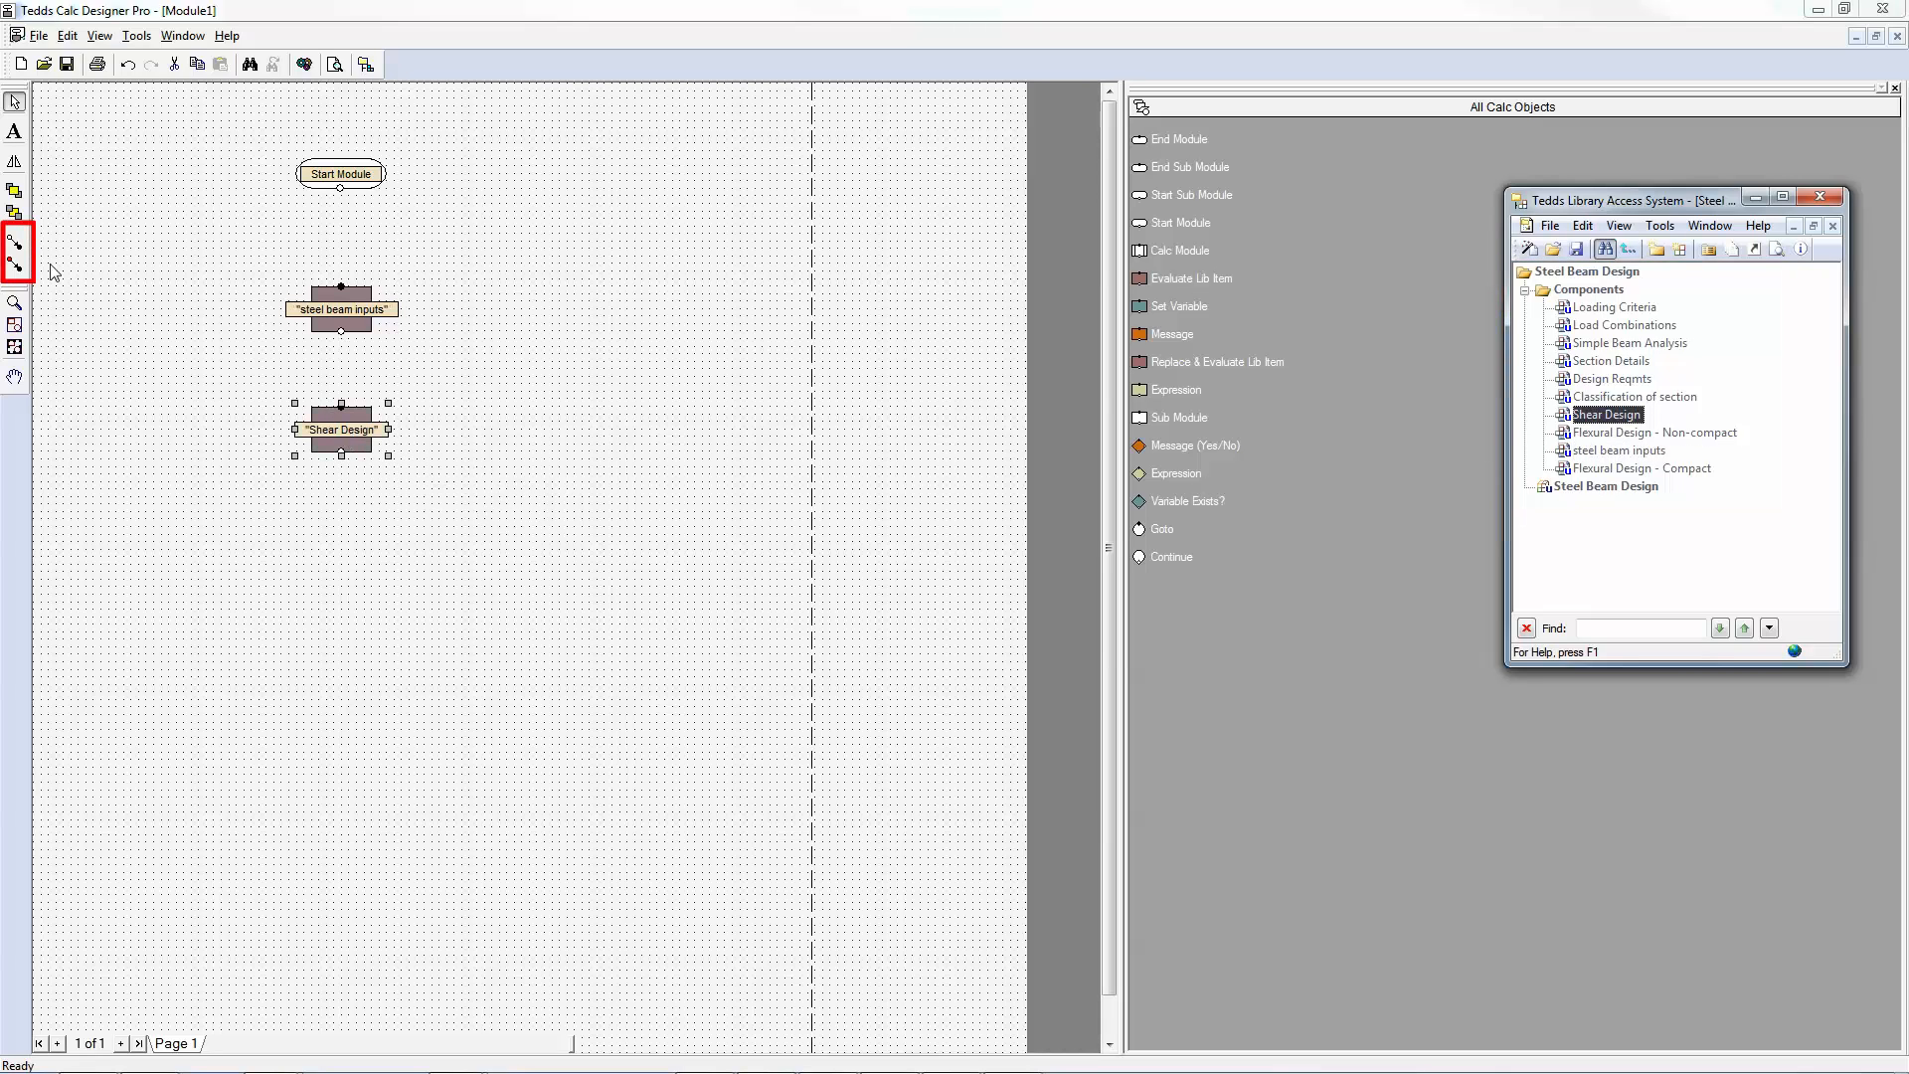
- Link the Start Module to the steel beam inputs block, and that block to the Shear Design block
left_click(17, 249)
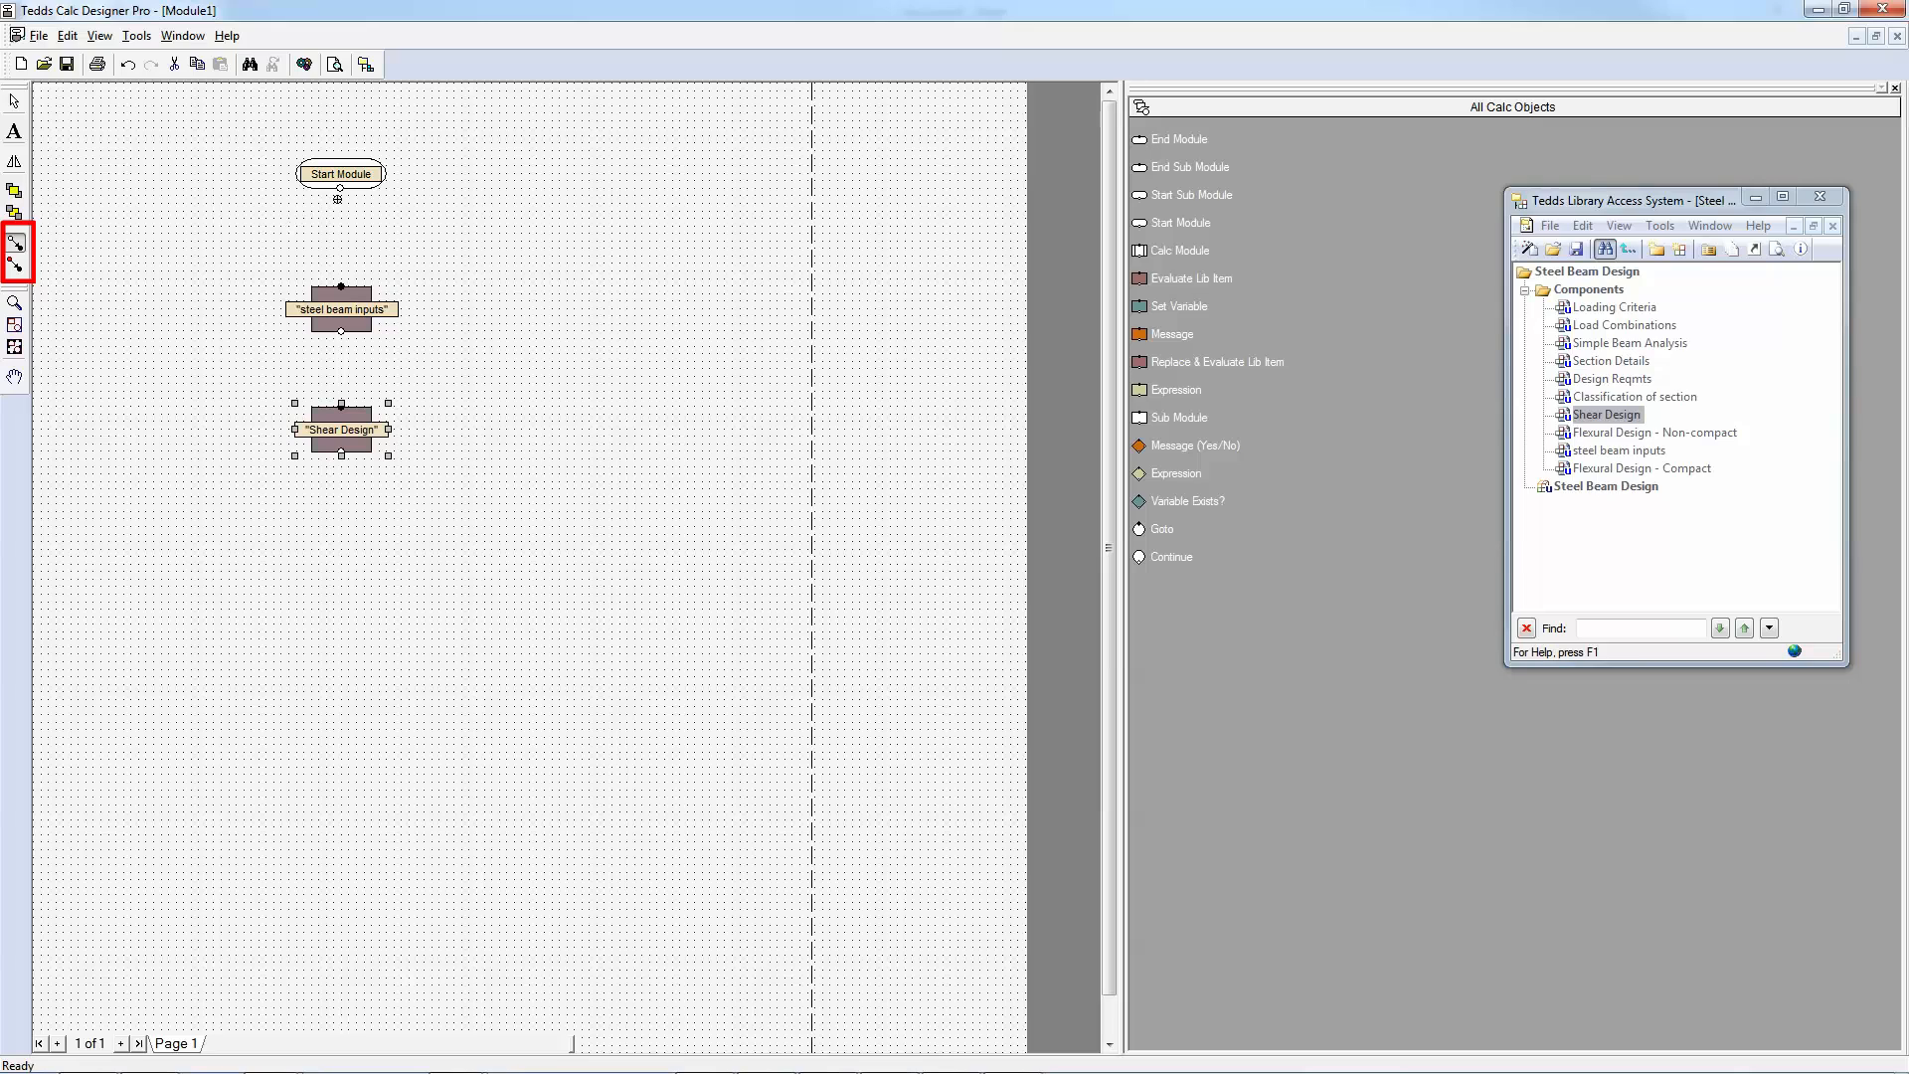
left_click_drag(329, 236, 338, 280)
left_click_drag(343, 359, 341, 403)
left_click(15, 101)
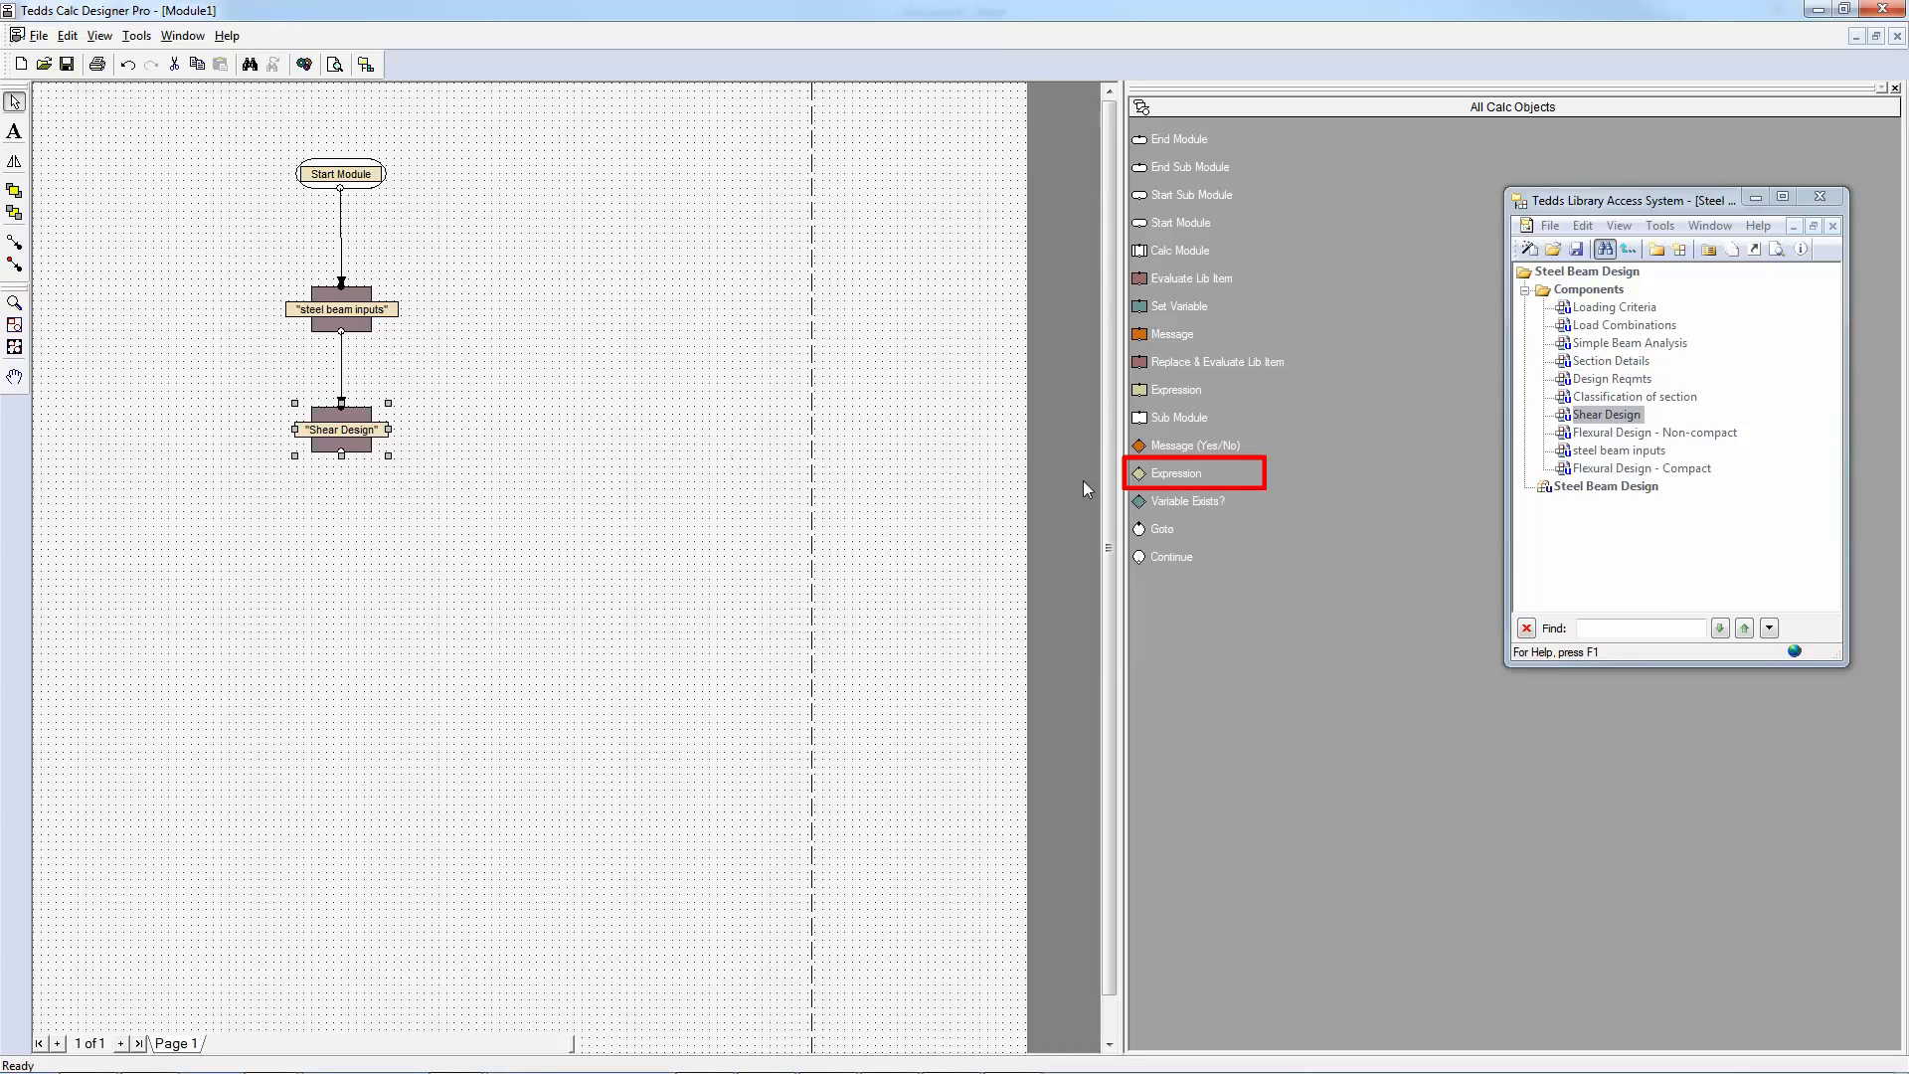
- Add a decision Expression object below Shear Design with the condition r_{wtf} < λ_{pff}, using subscripts and the Greek lambda
left_click(1153, 477)
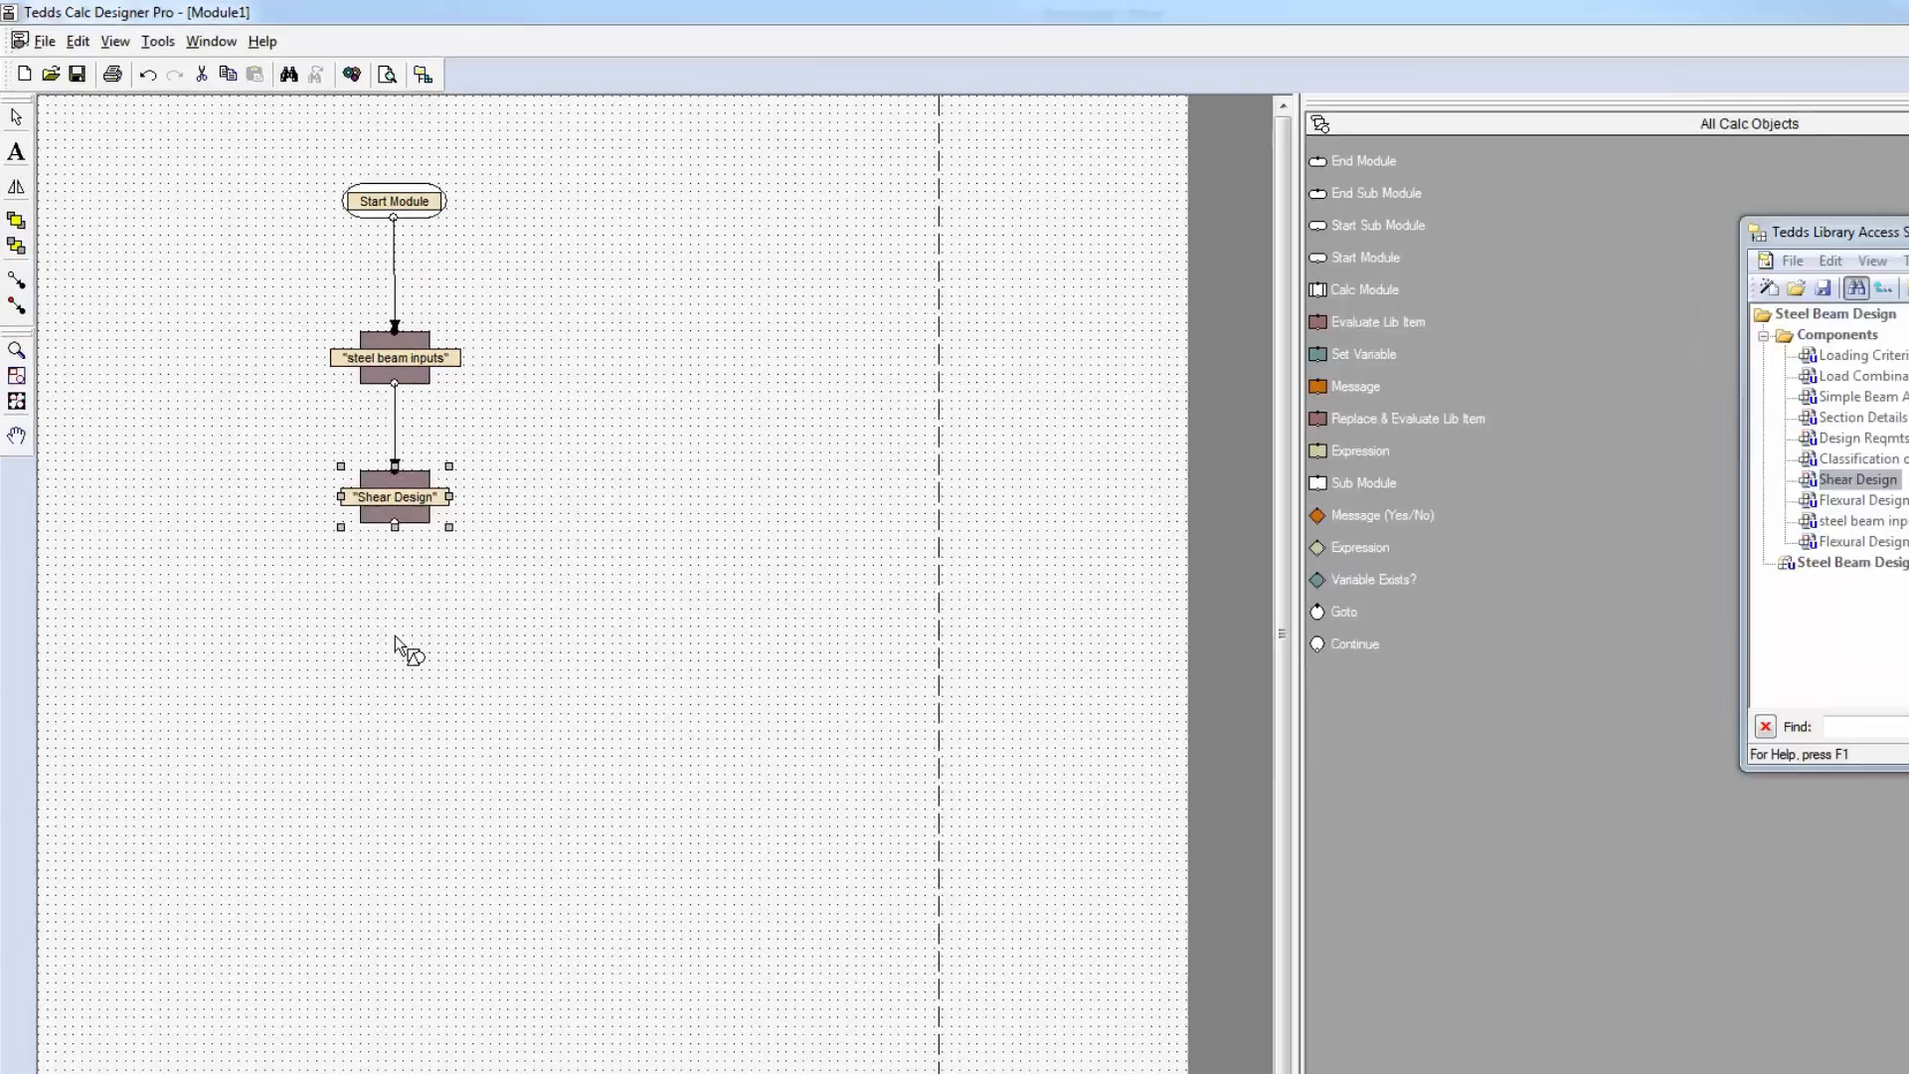
left_click(343, 545)
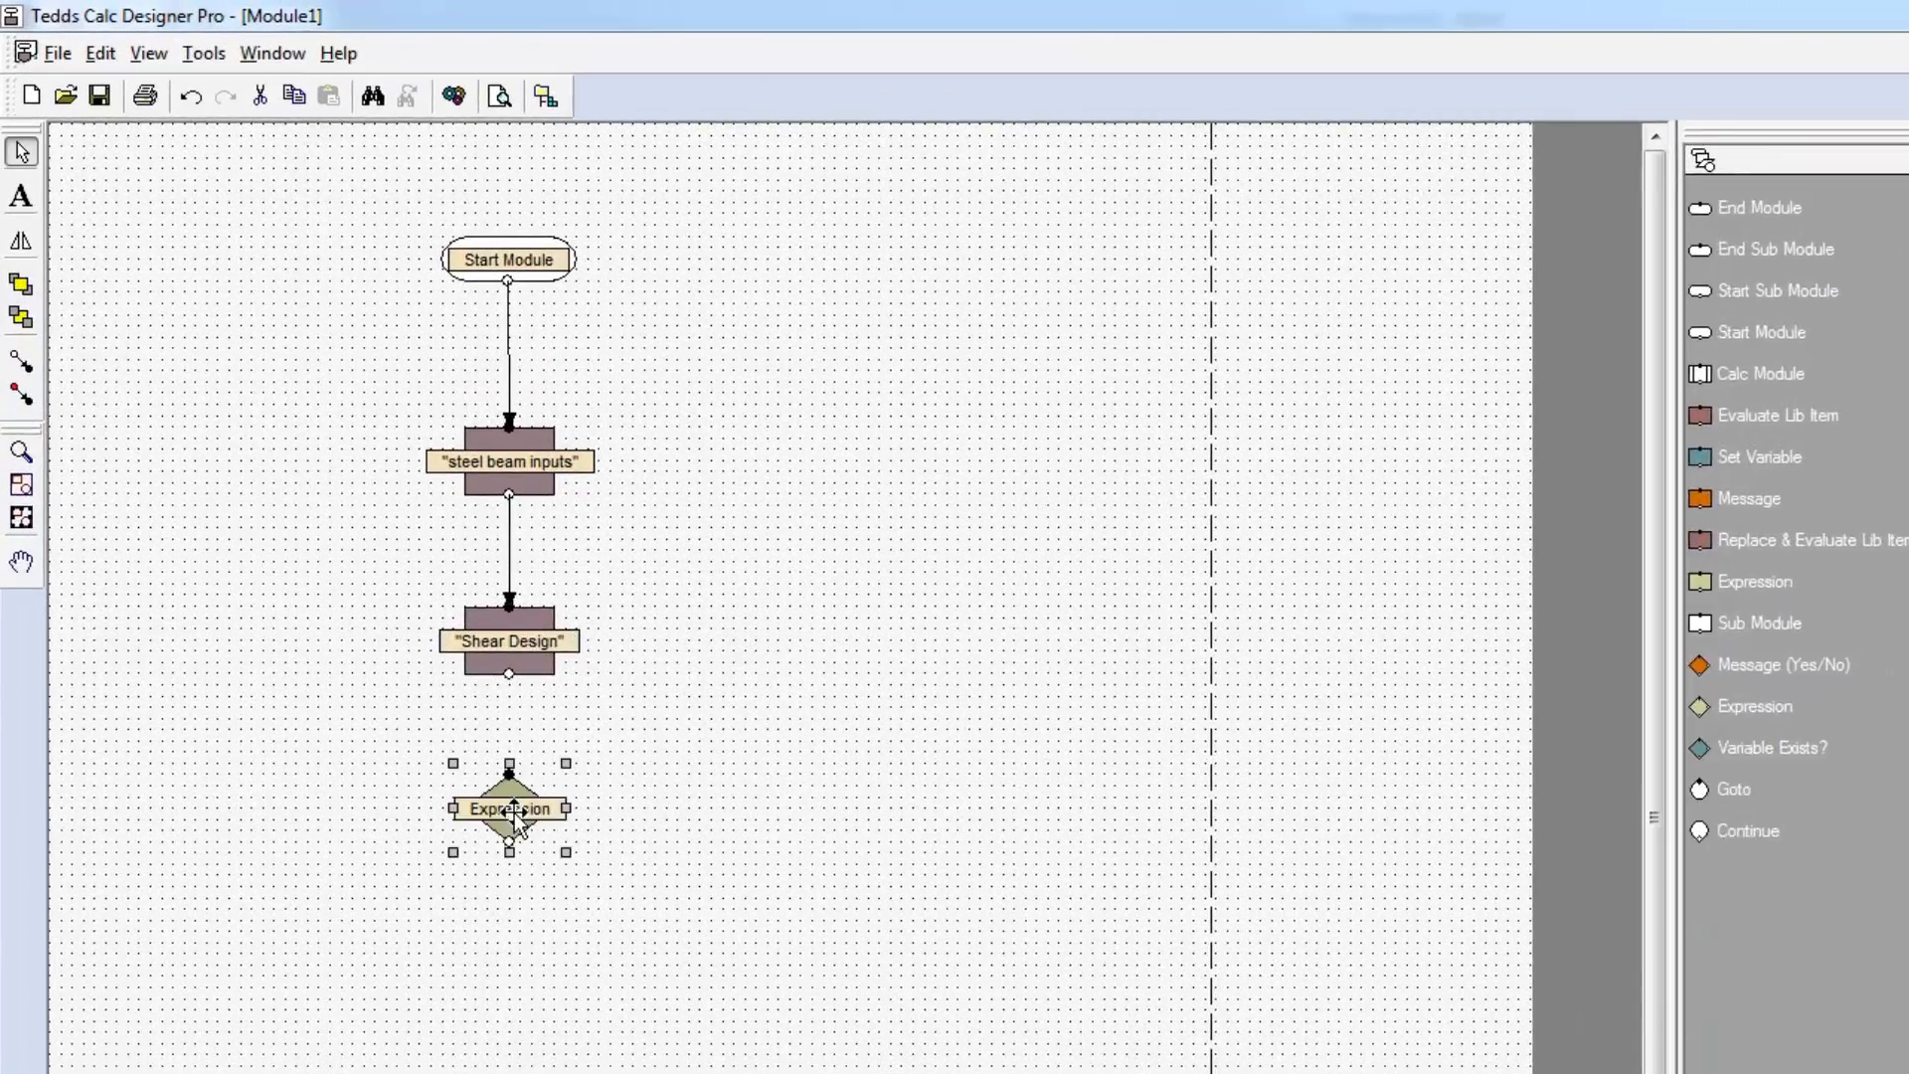
double_click(575, 907)
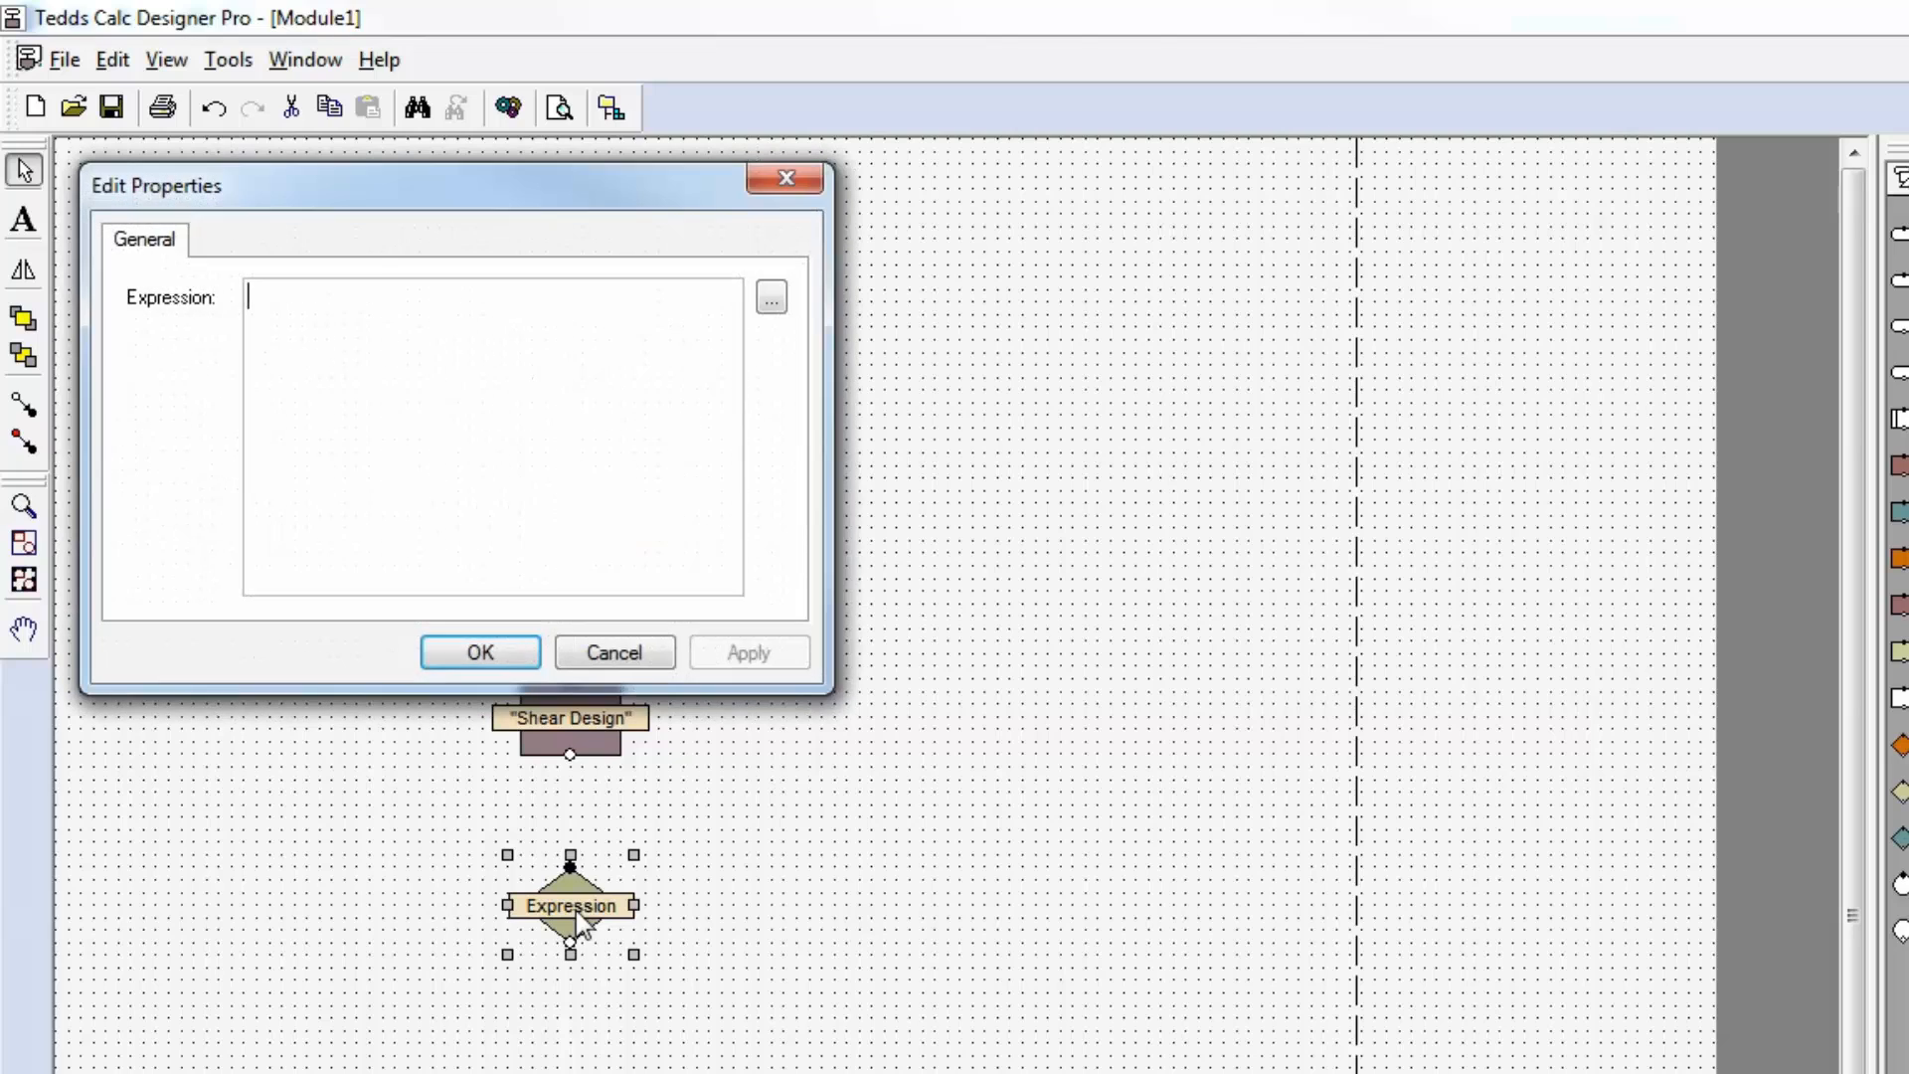
left_click(771, 297)
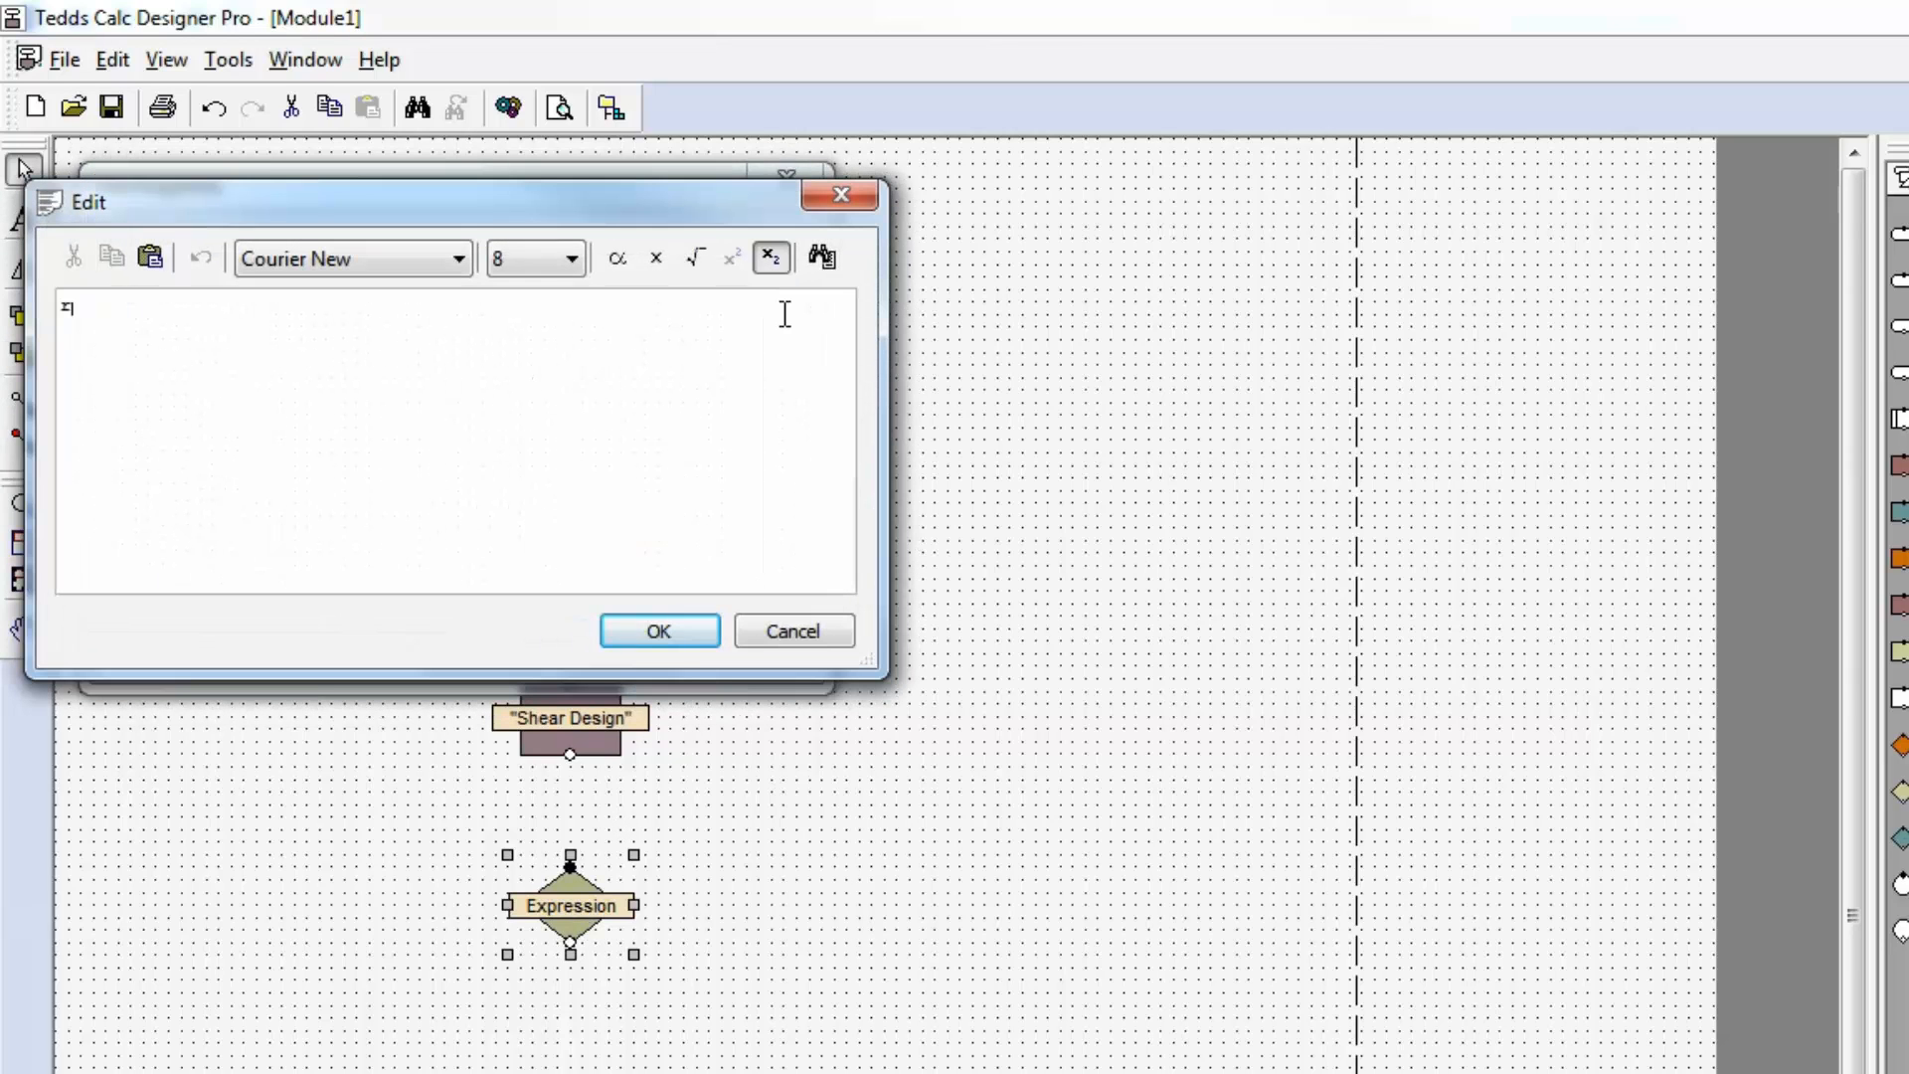
key("Page_Up")
type("< ")
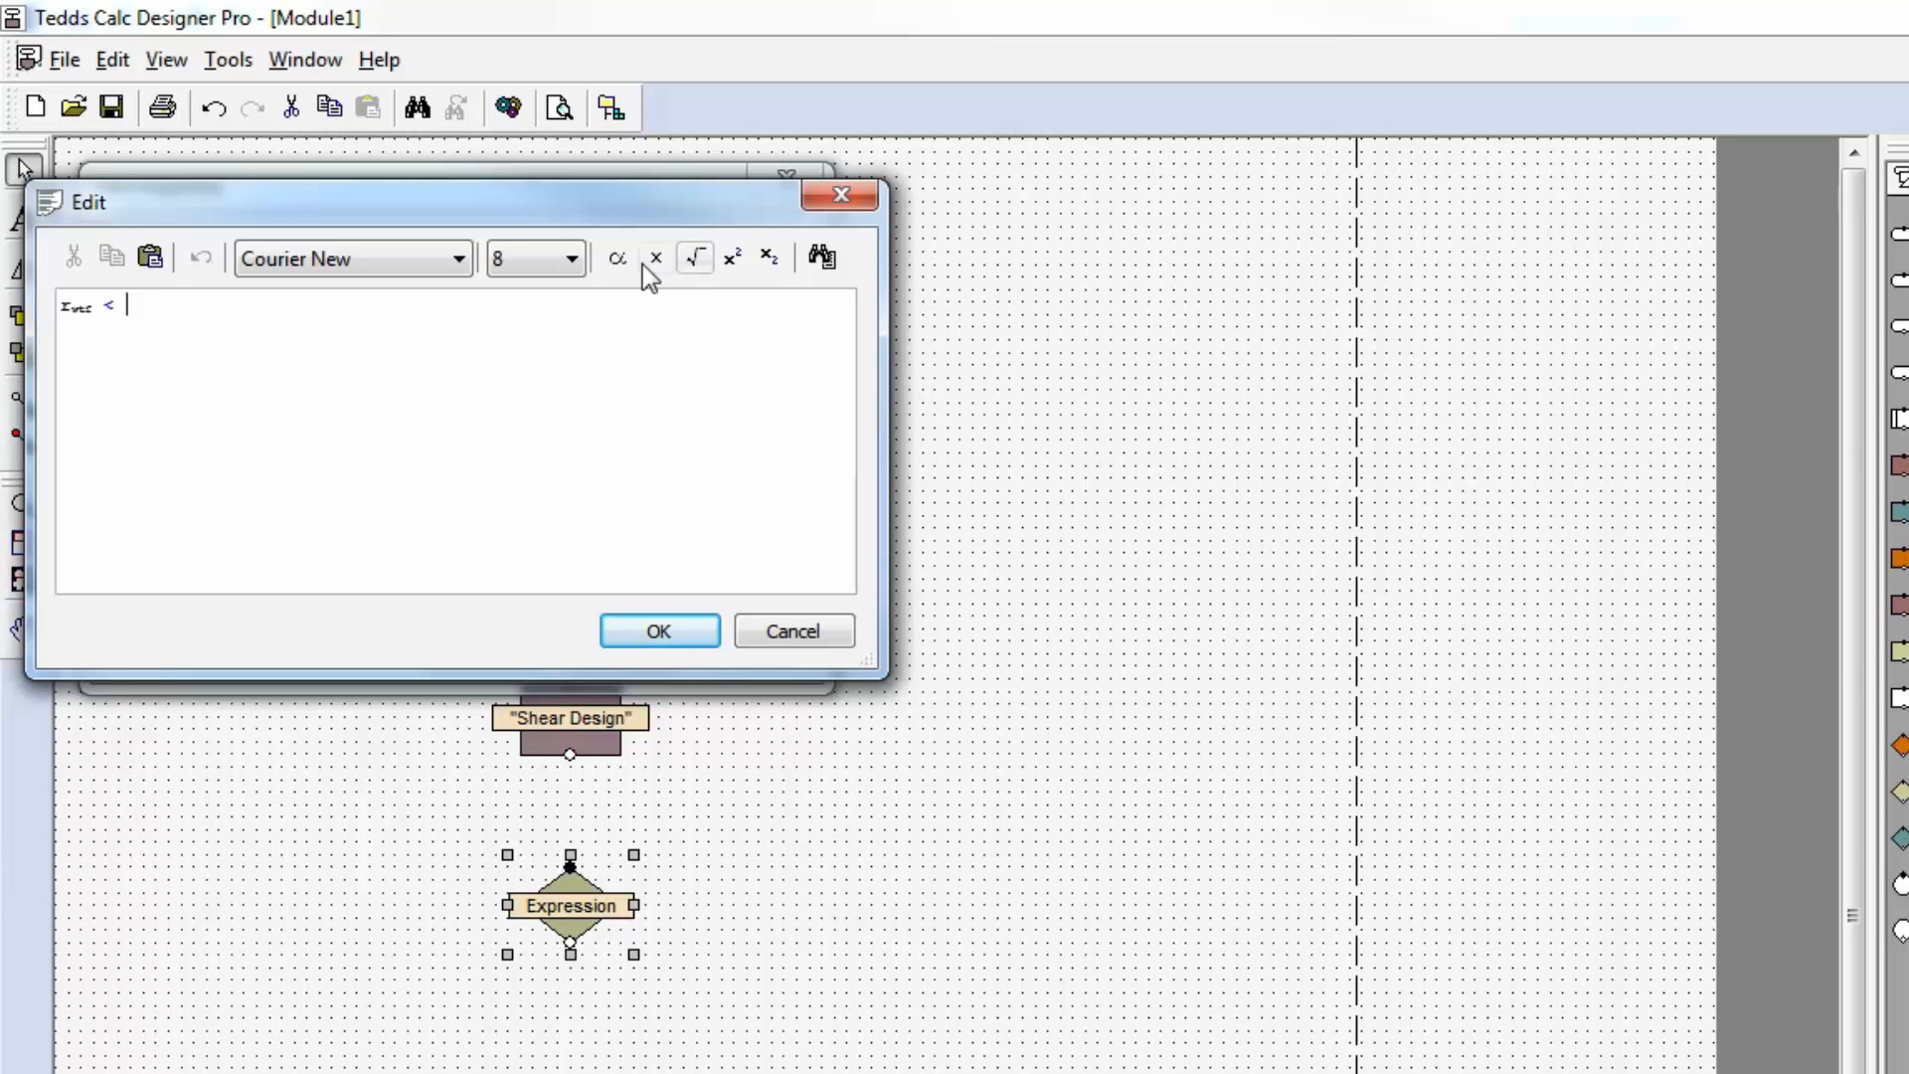
type("l")
key("ctrl+equal")
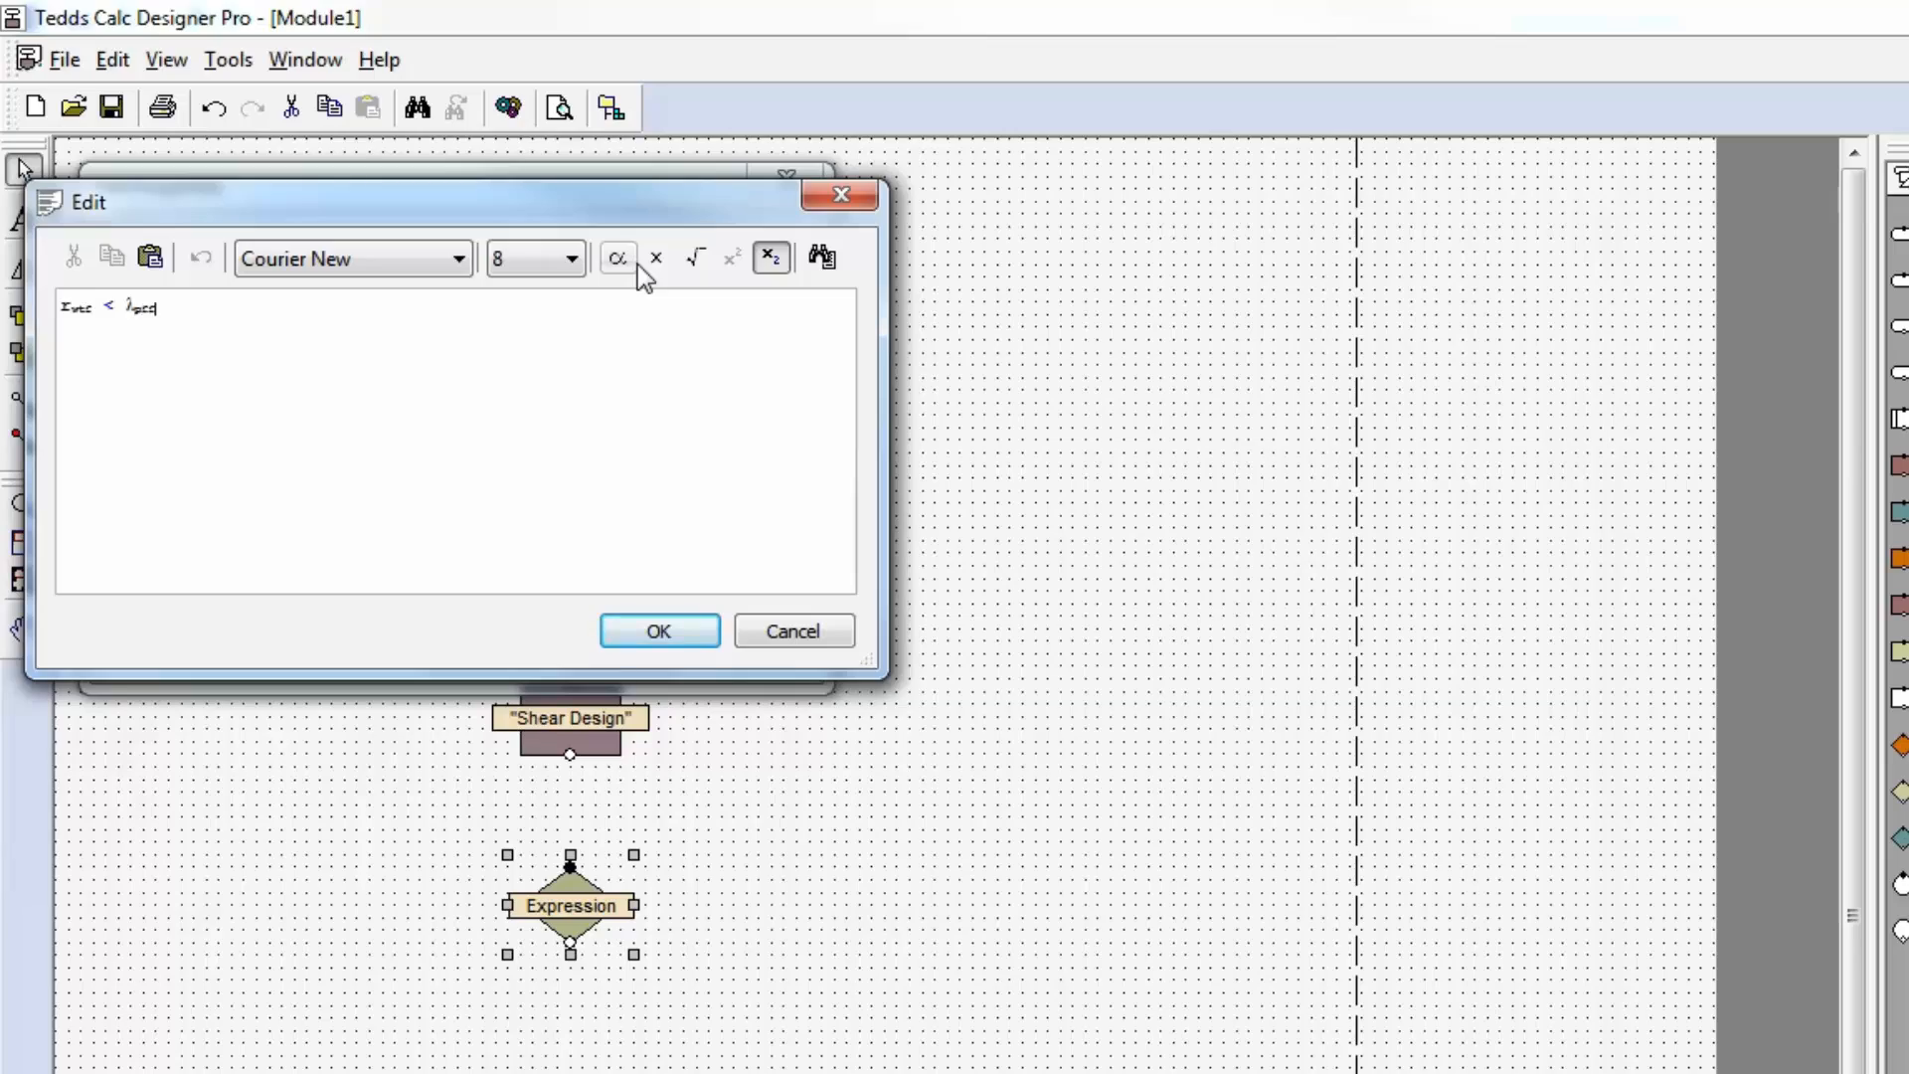
left_click(661, 630)
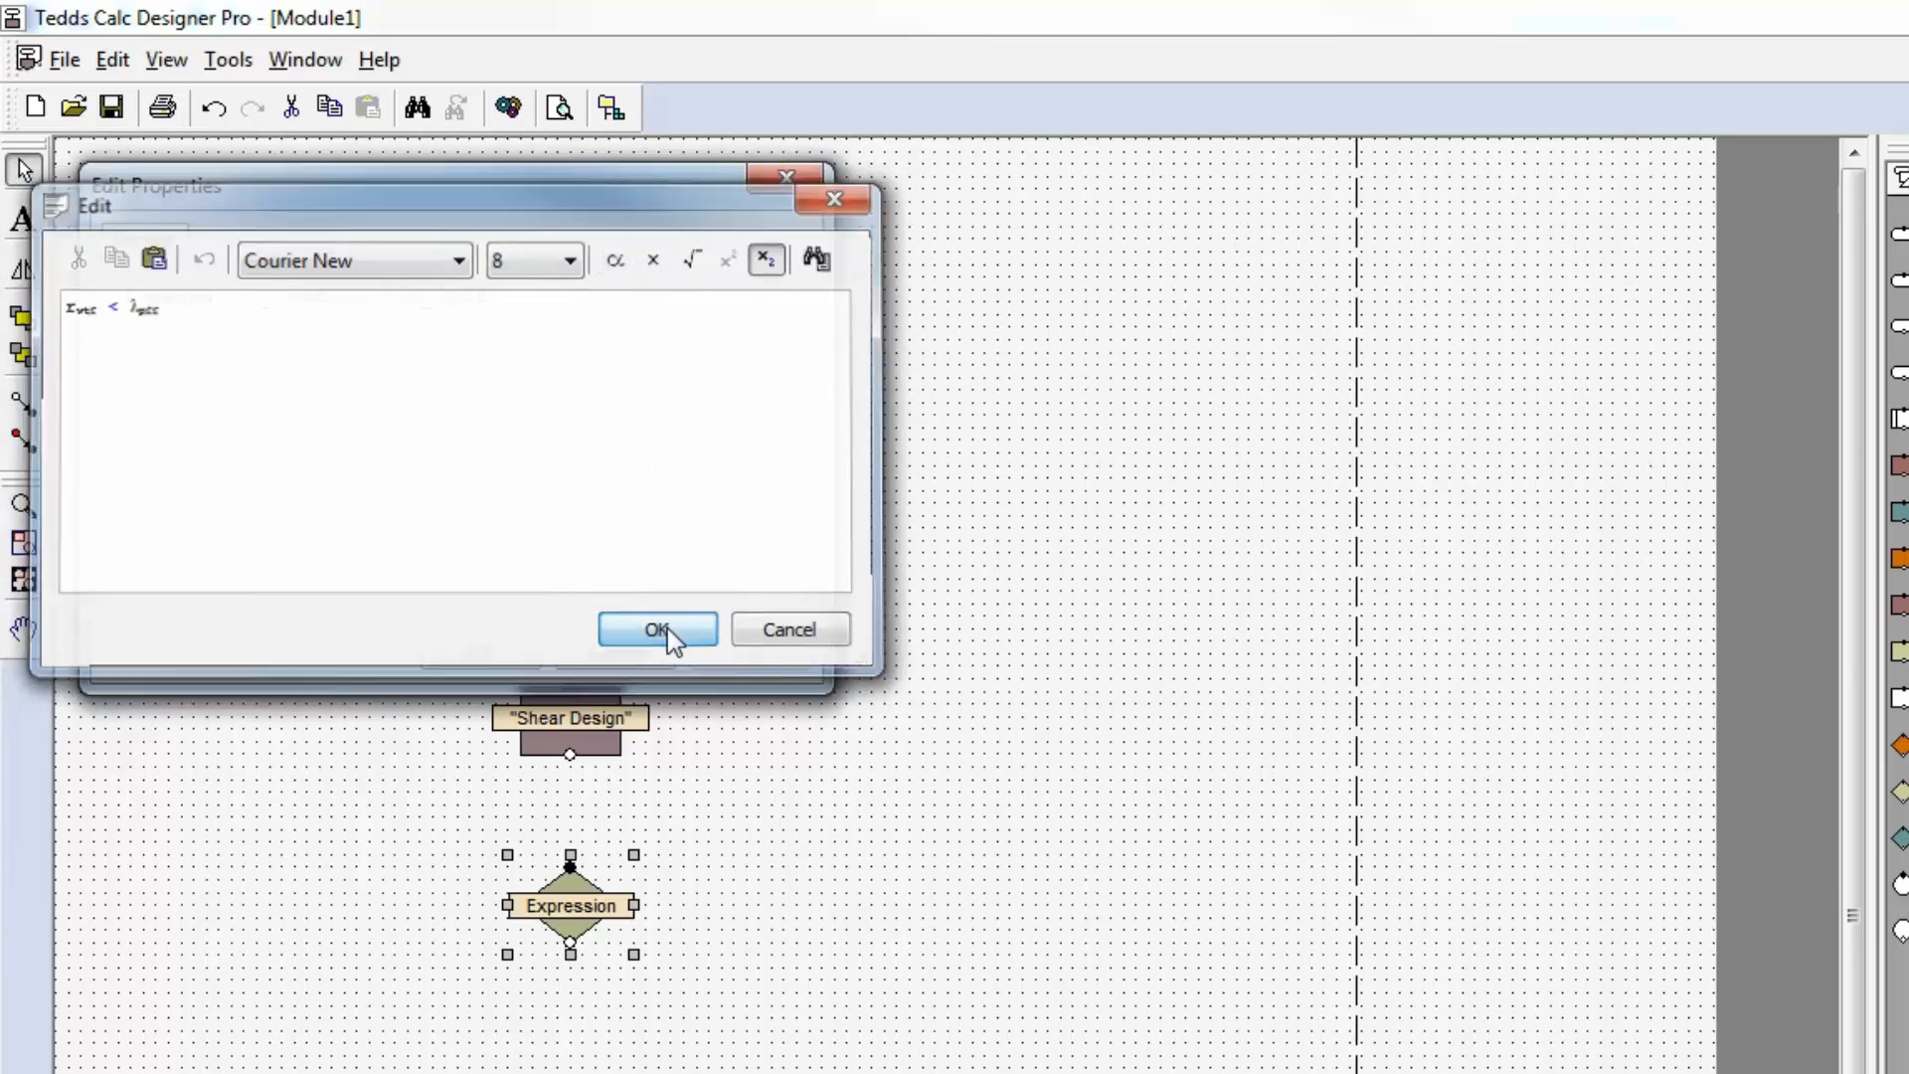
left_click(516, 654)
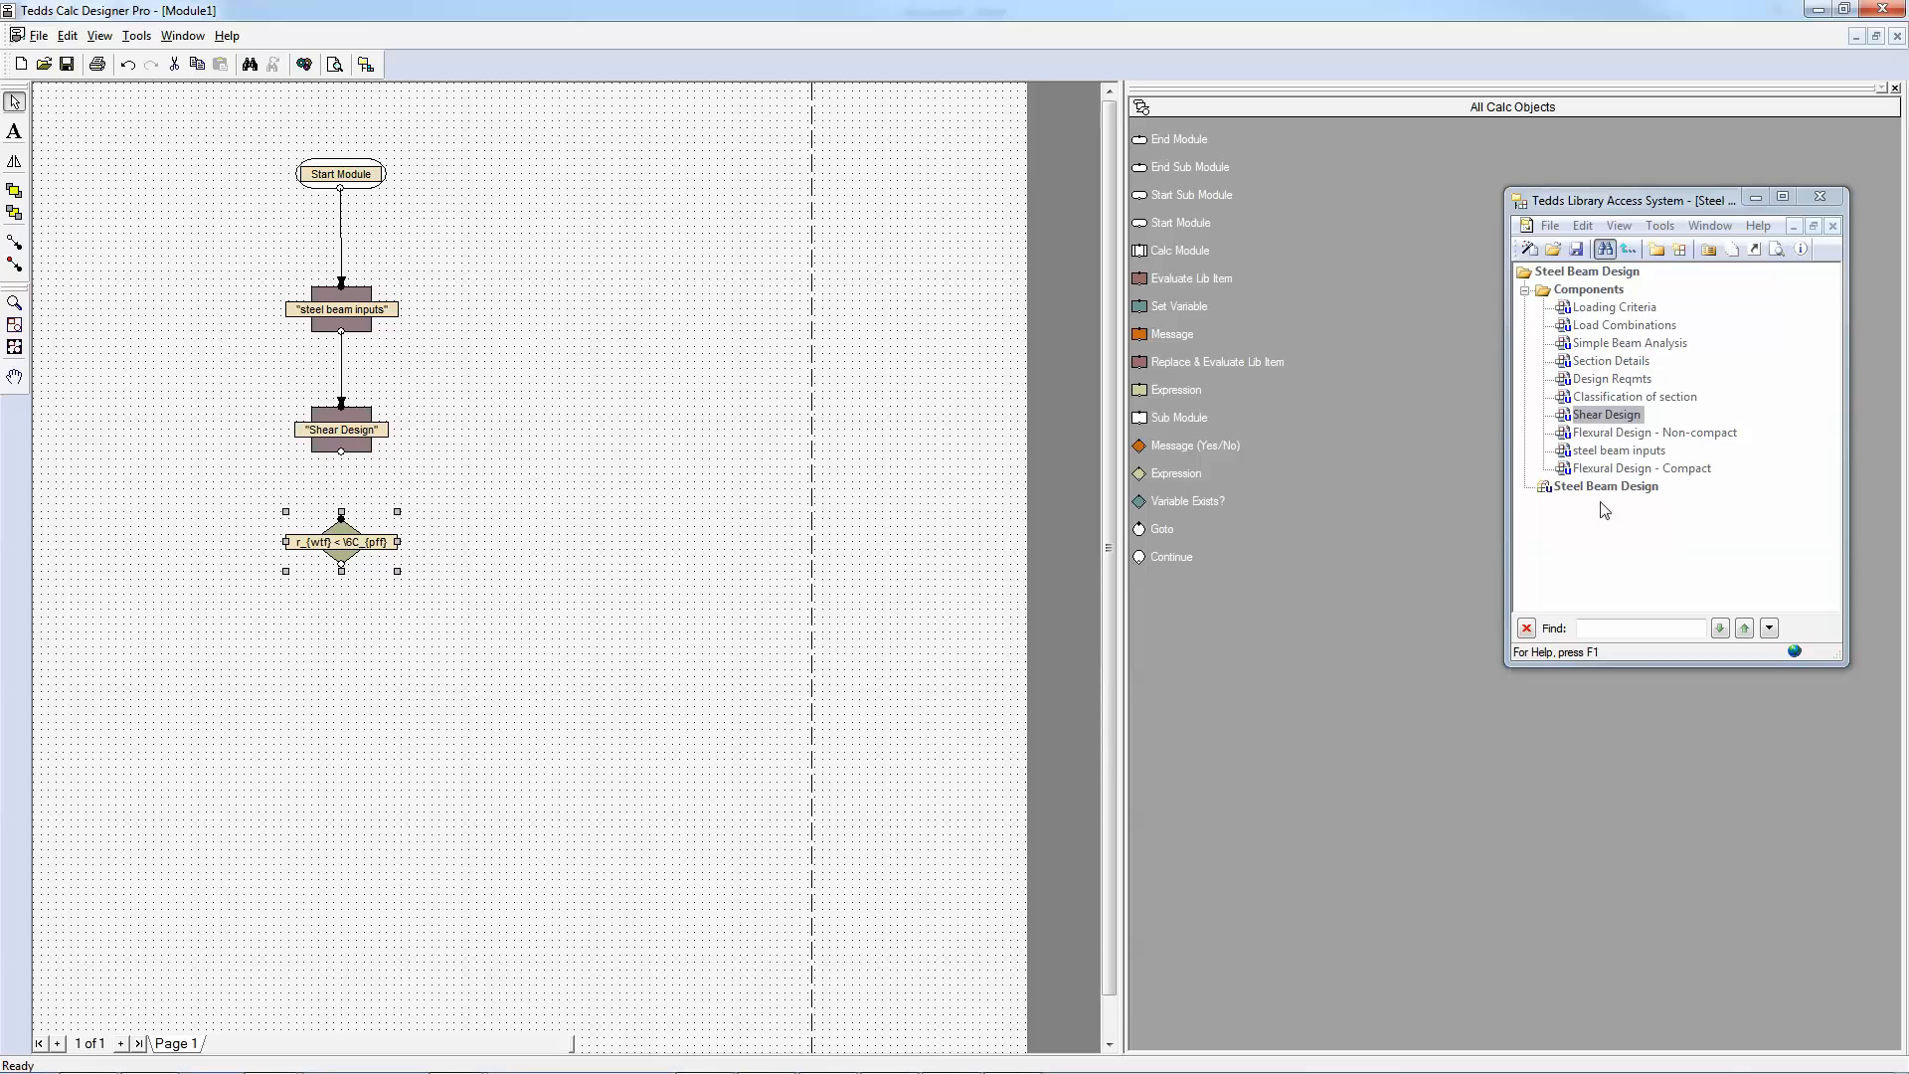
- Place the Flexural Design - Non-compact and Compact items side by side, linking Shear Design to the decision and the decision to both items
left_click_drag(1700, 436, 346, 684)
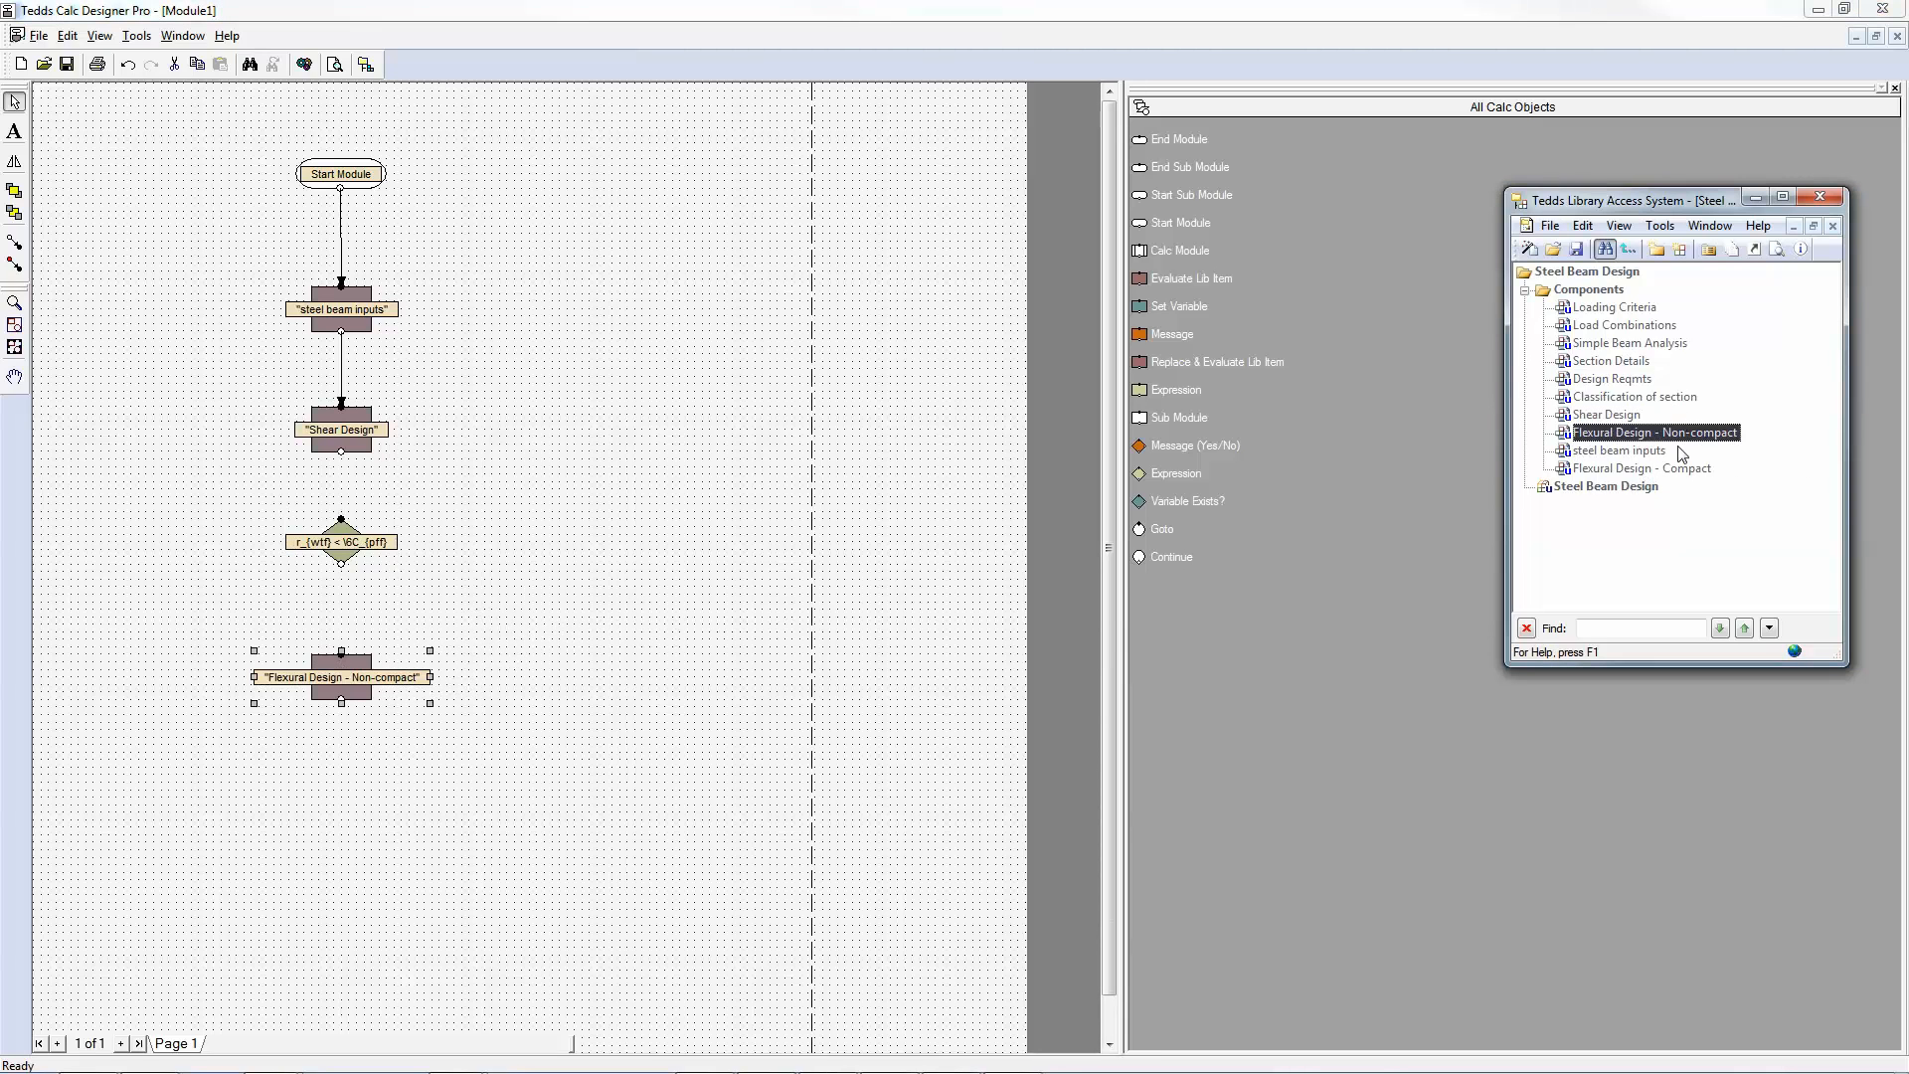
left_click_drag(1680, 469, 592, 686)
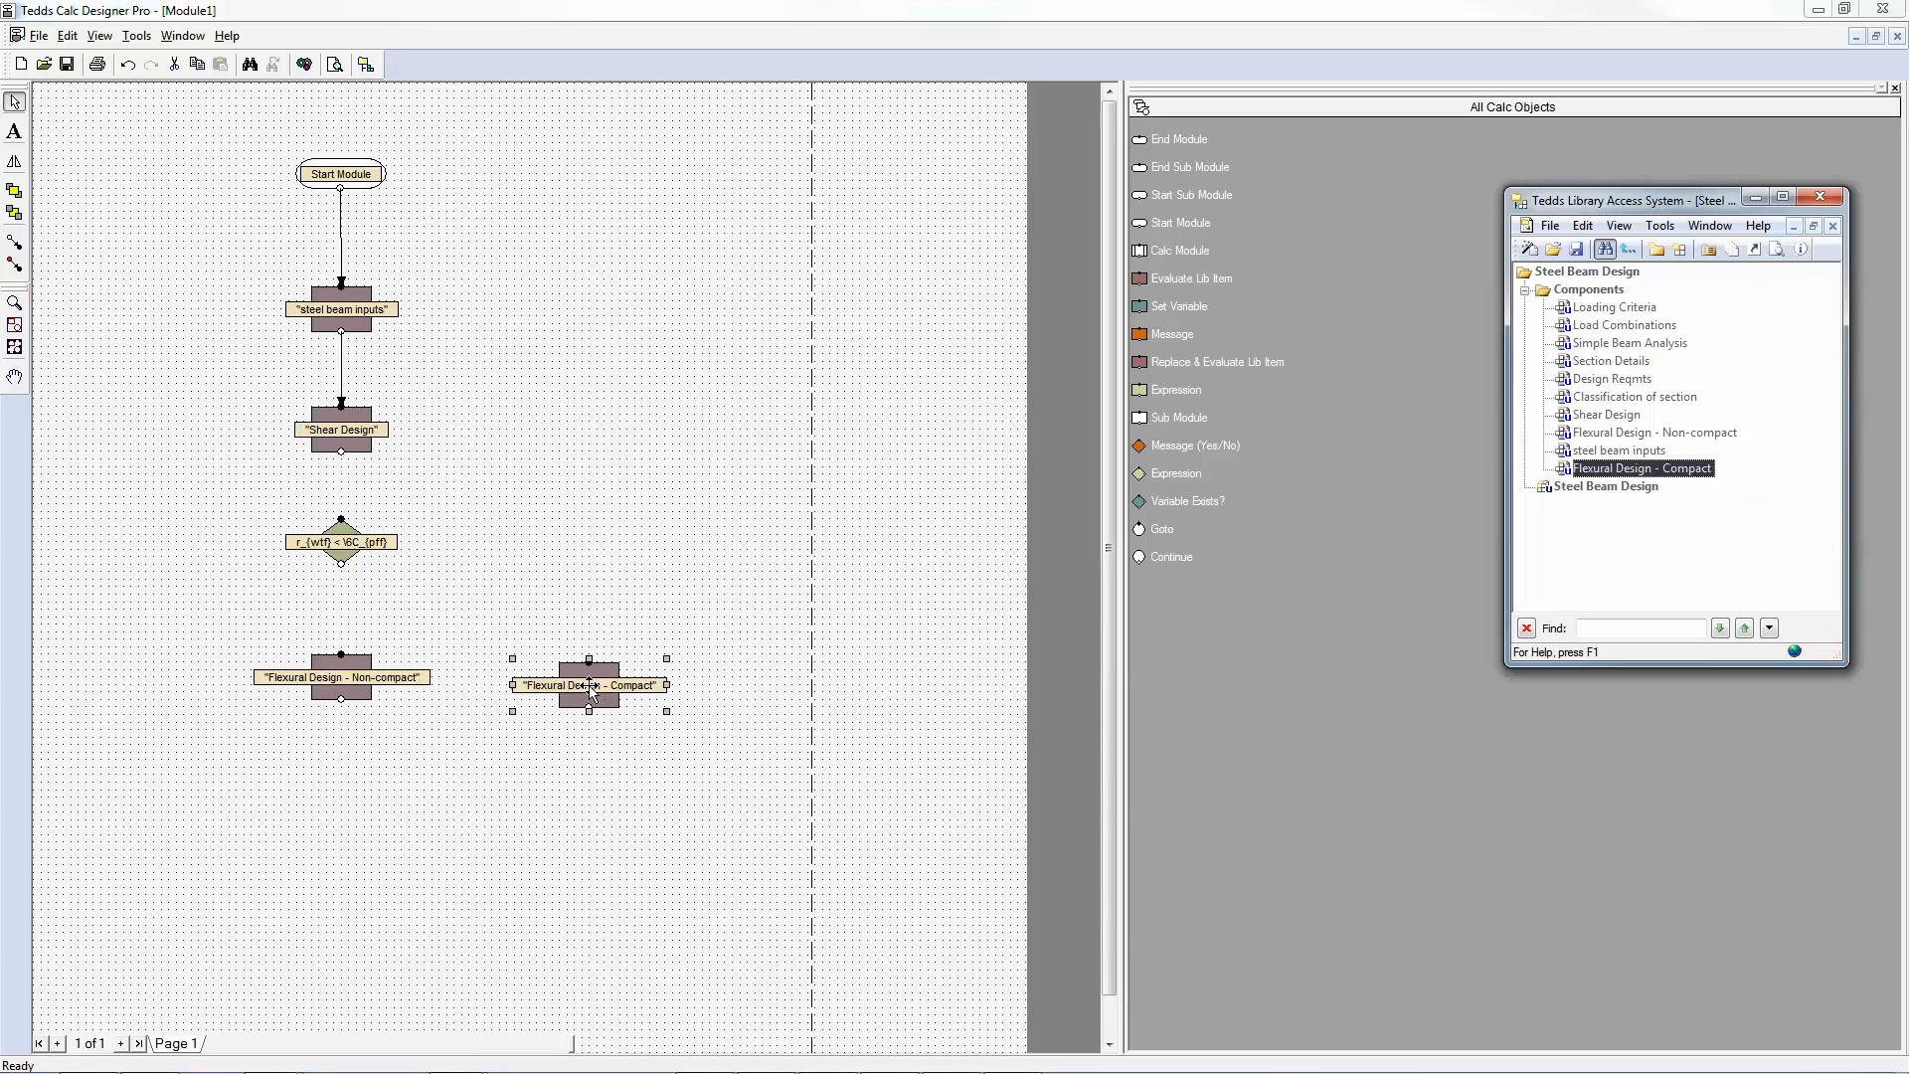
left_click(16, 243)
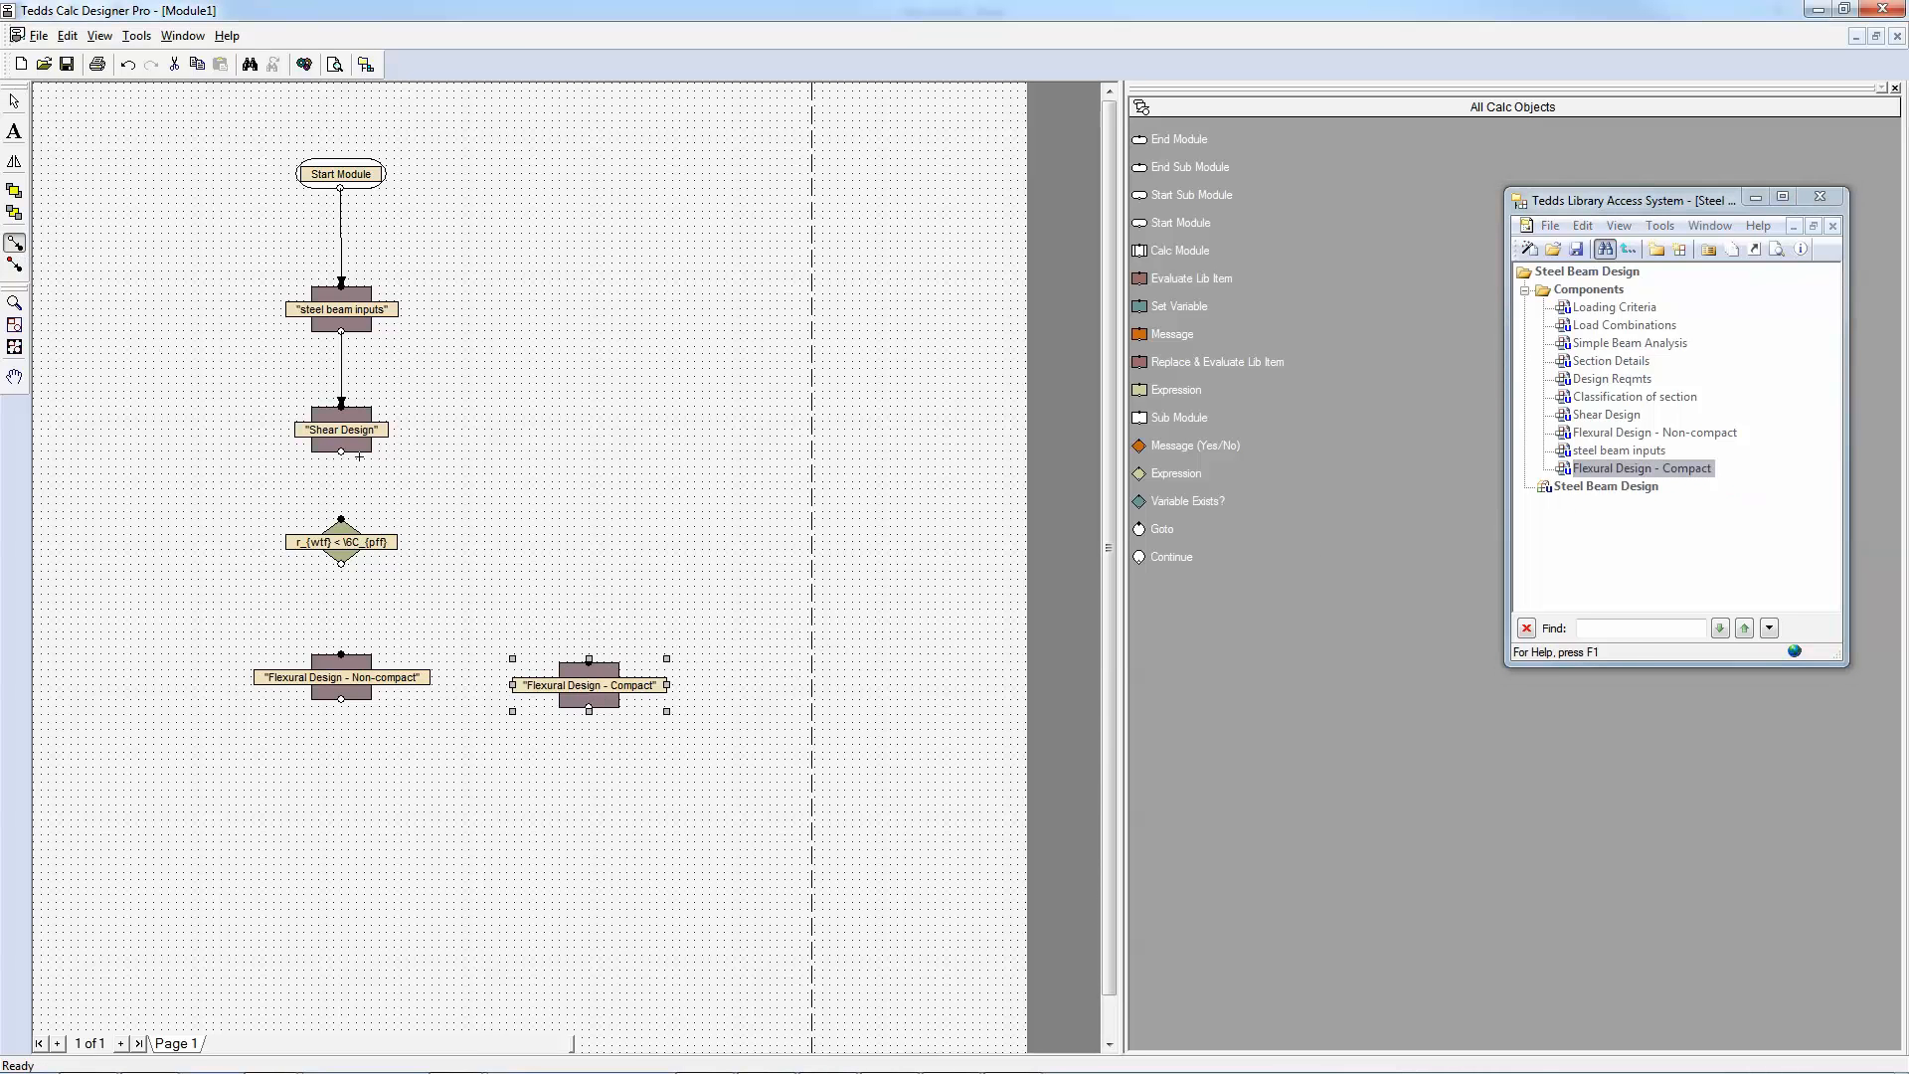
left_click_drag(343, 453, 341, 516)
left_click_drag(382, 540, 586, 655)
left_click(14, 101)
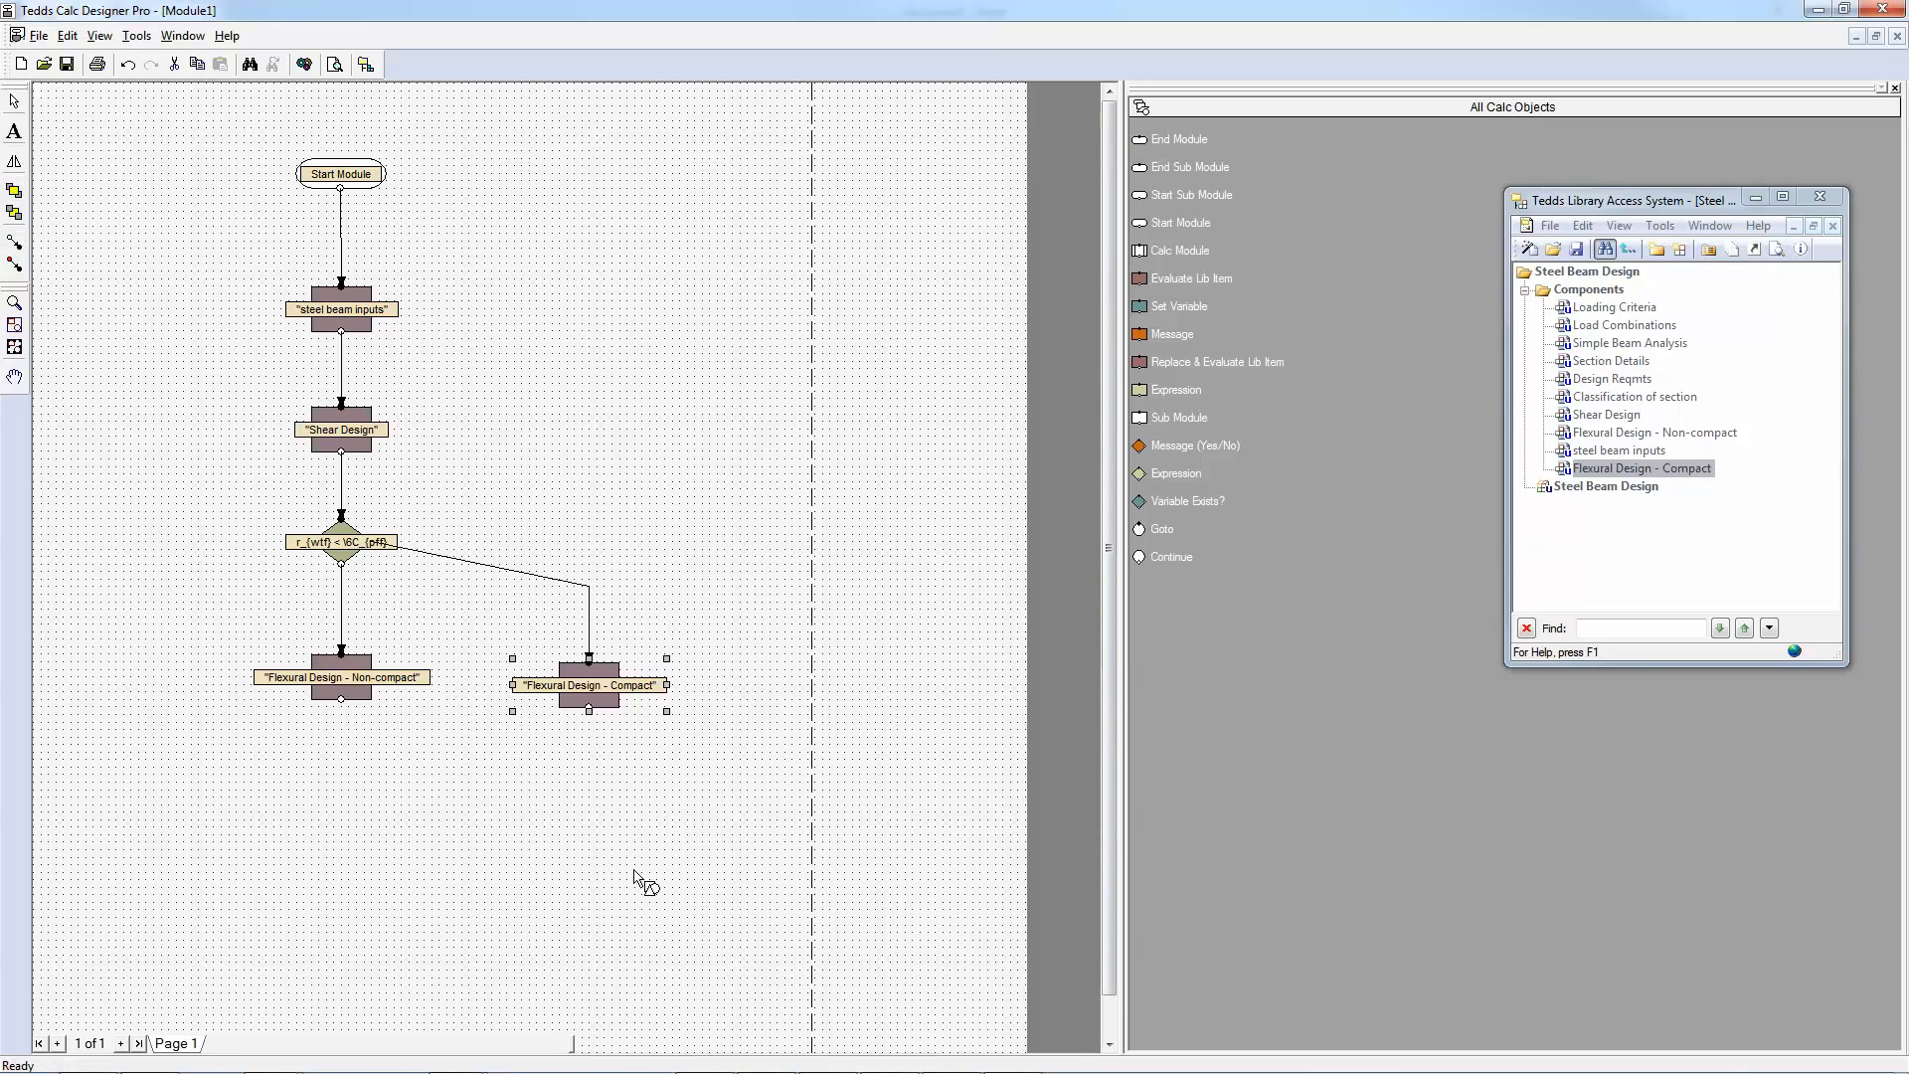
- Place an End Module below the flexural items and link both the Non-compact and Compact blocks to it
left_click_drag(342, 821, 341, 821)
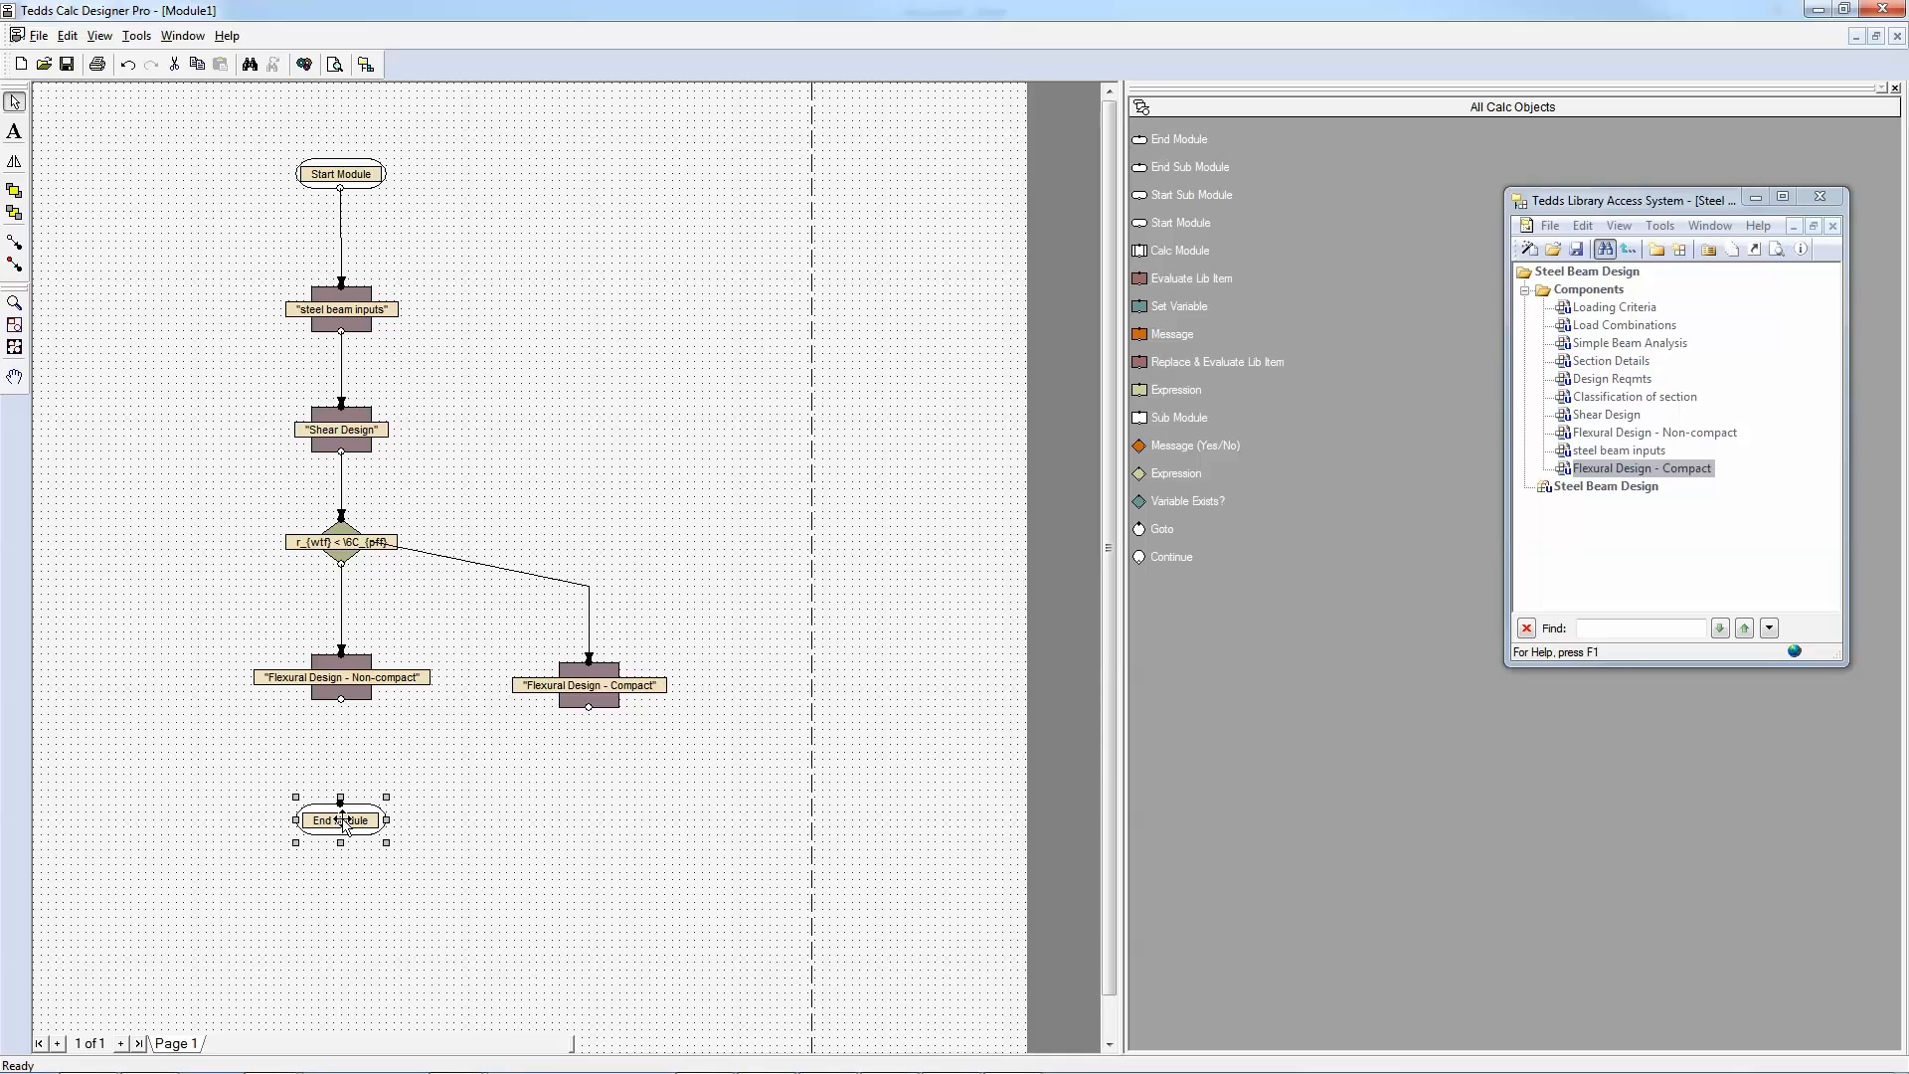
left_click(17, 250)
left_click_drag(341, 700, 338, 794)
left_click_drag(588, 707, 339, 798)
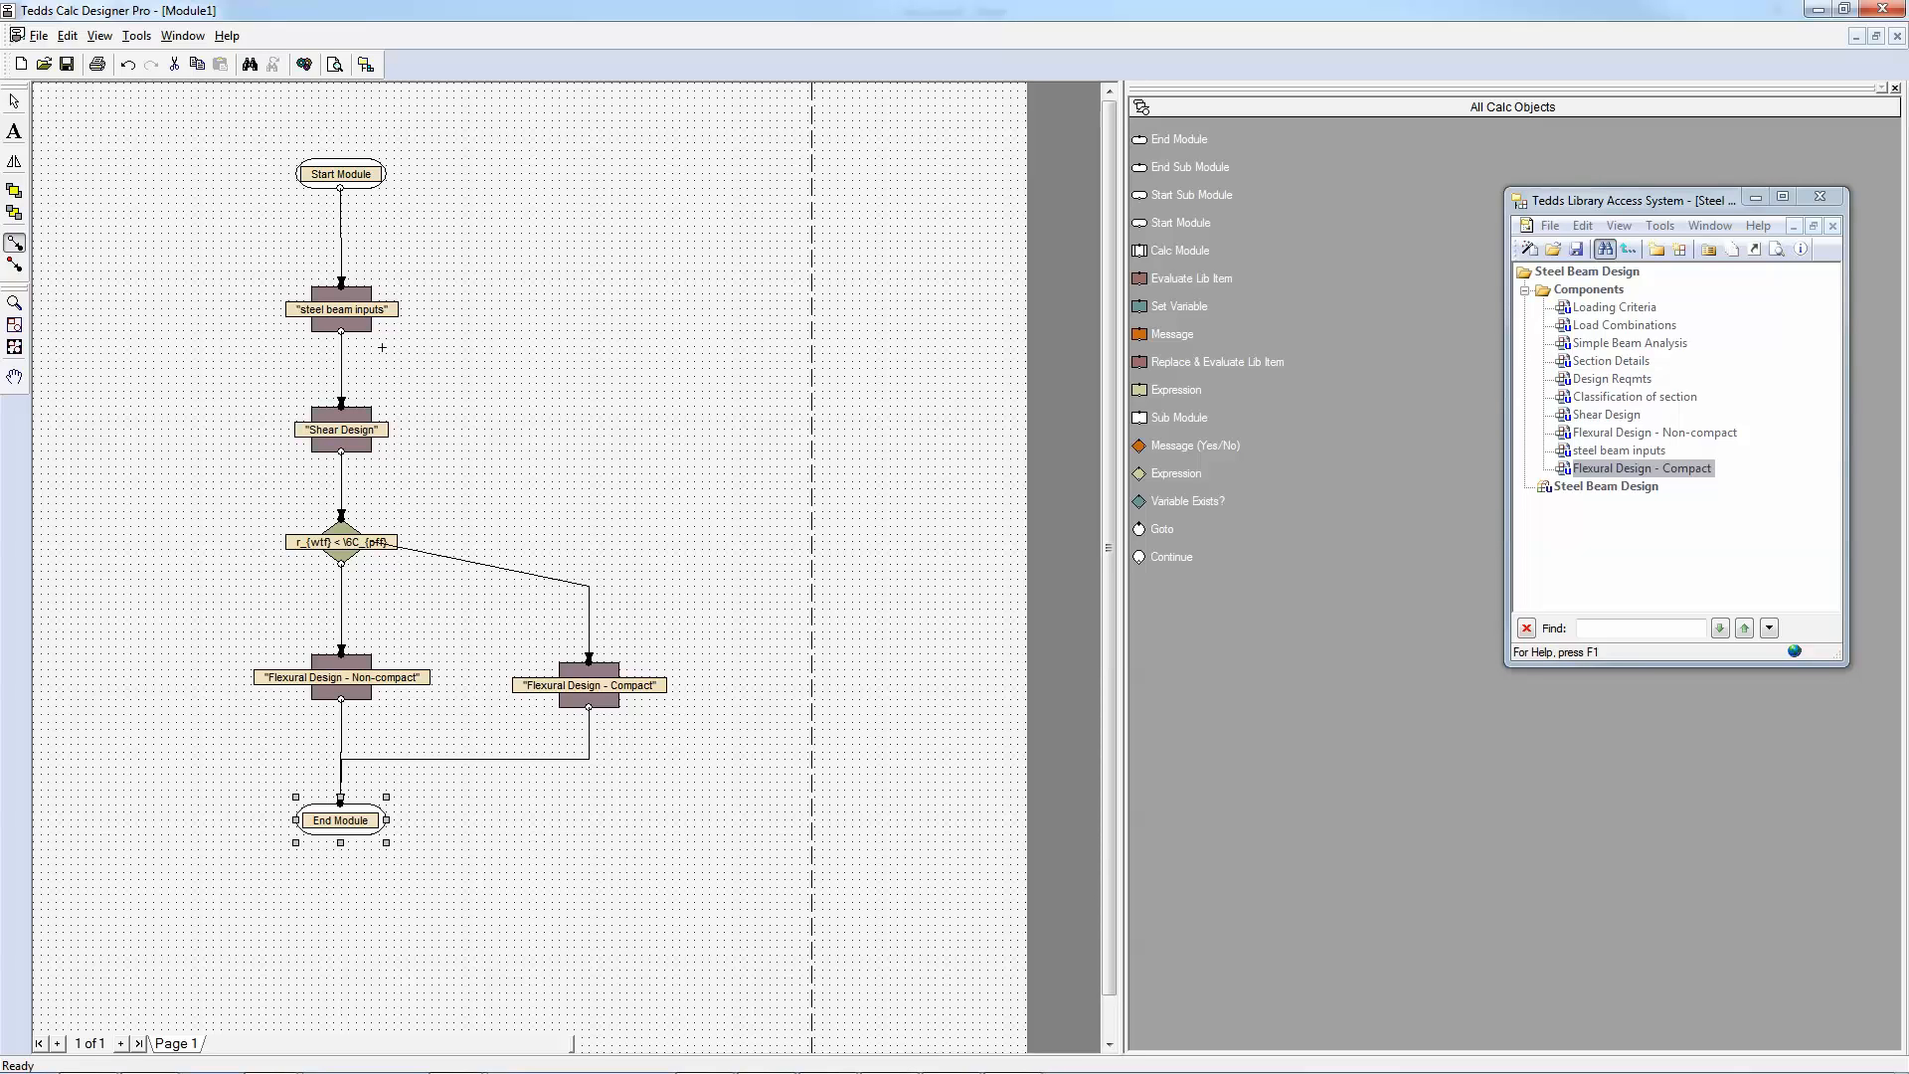
- Build the calc module into Steel Beam Design.lbr as the item "steel beam composite calc"
left_click(304, 63)
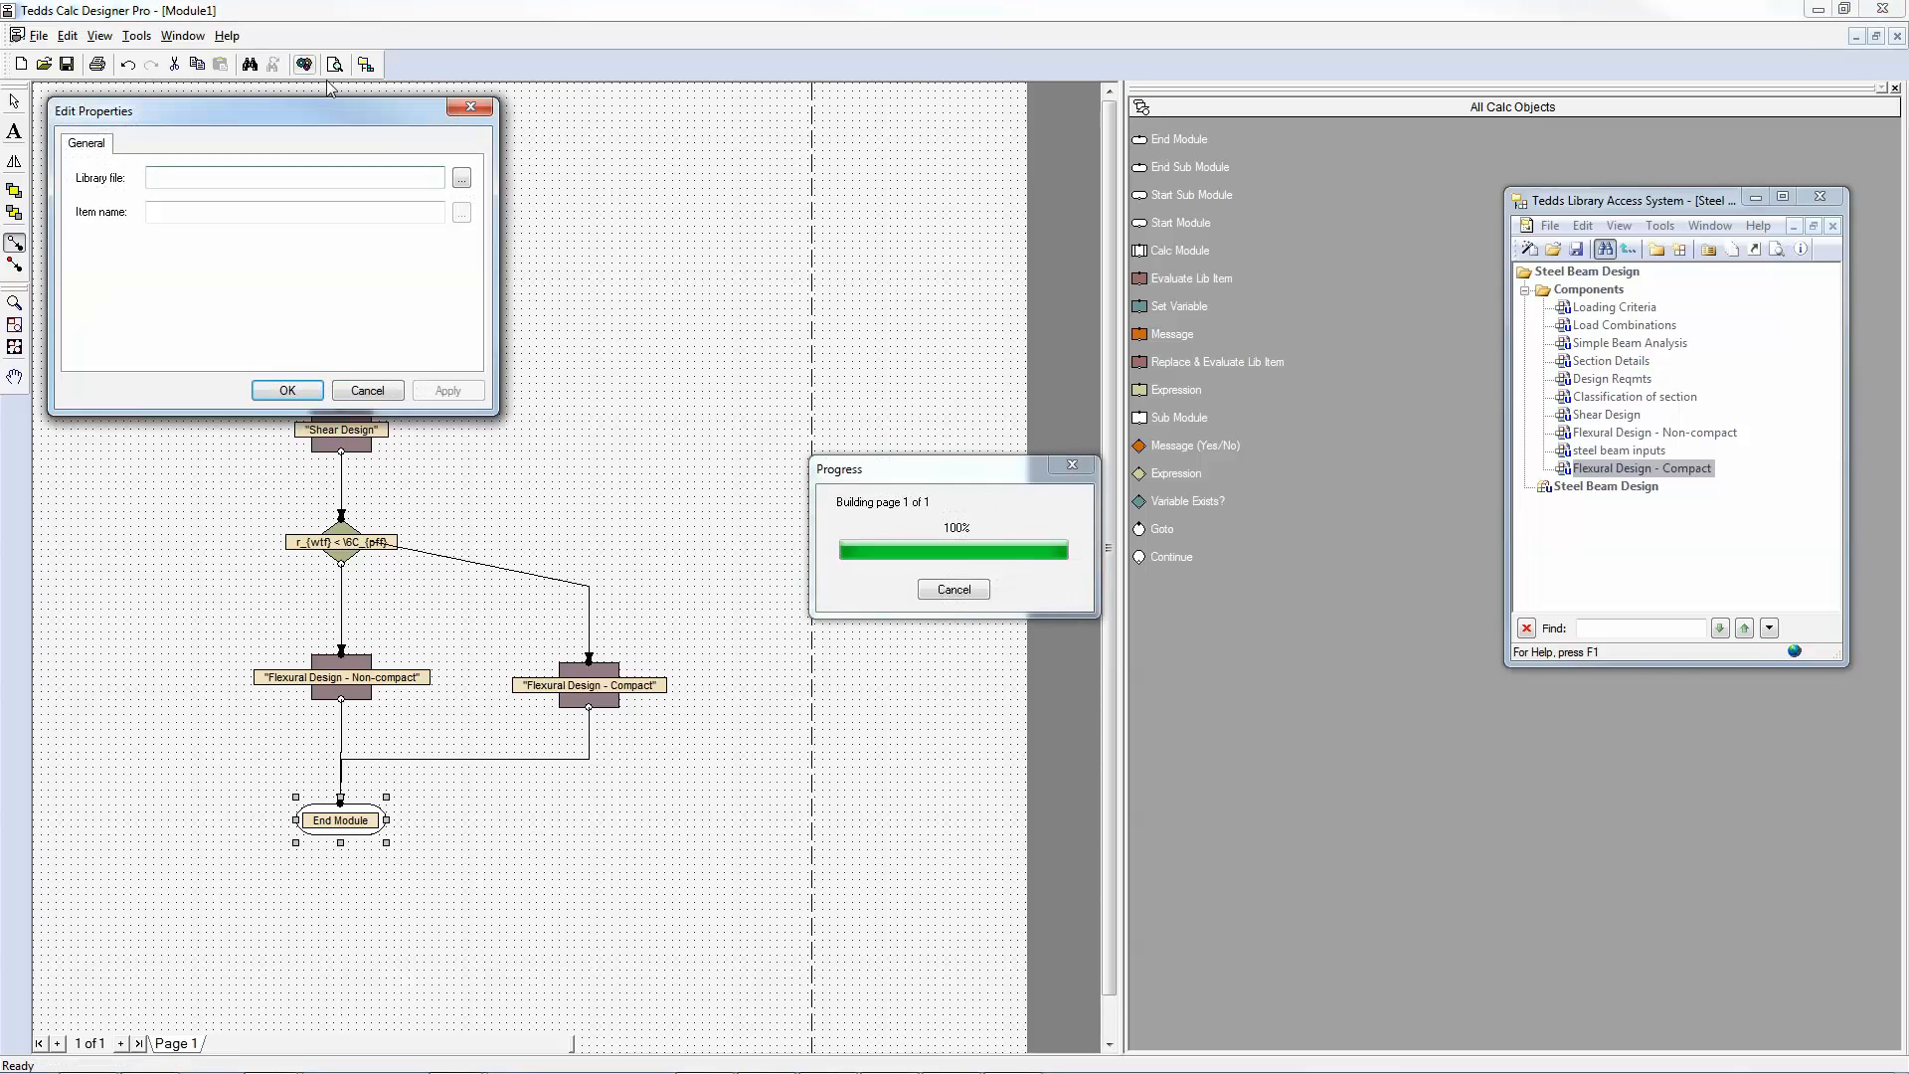
left_click(461, 178)
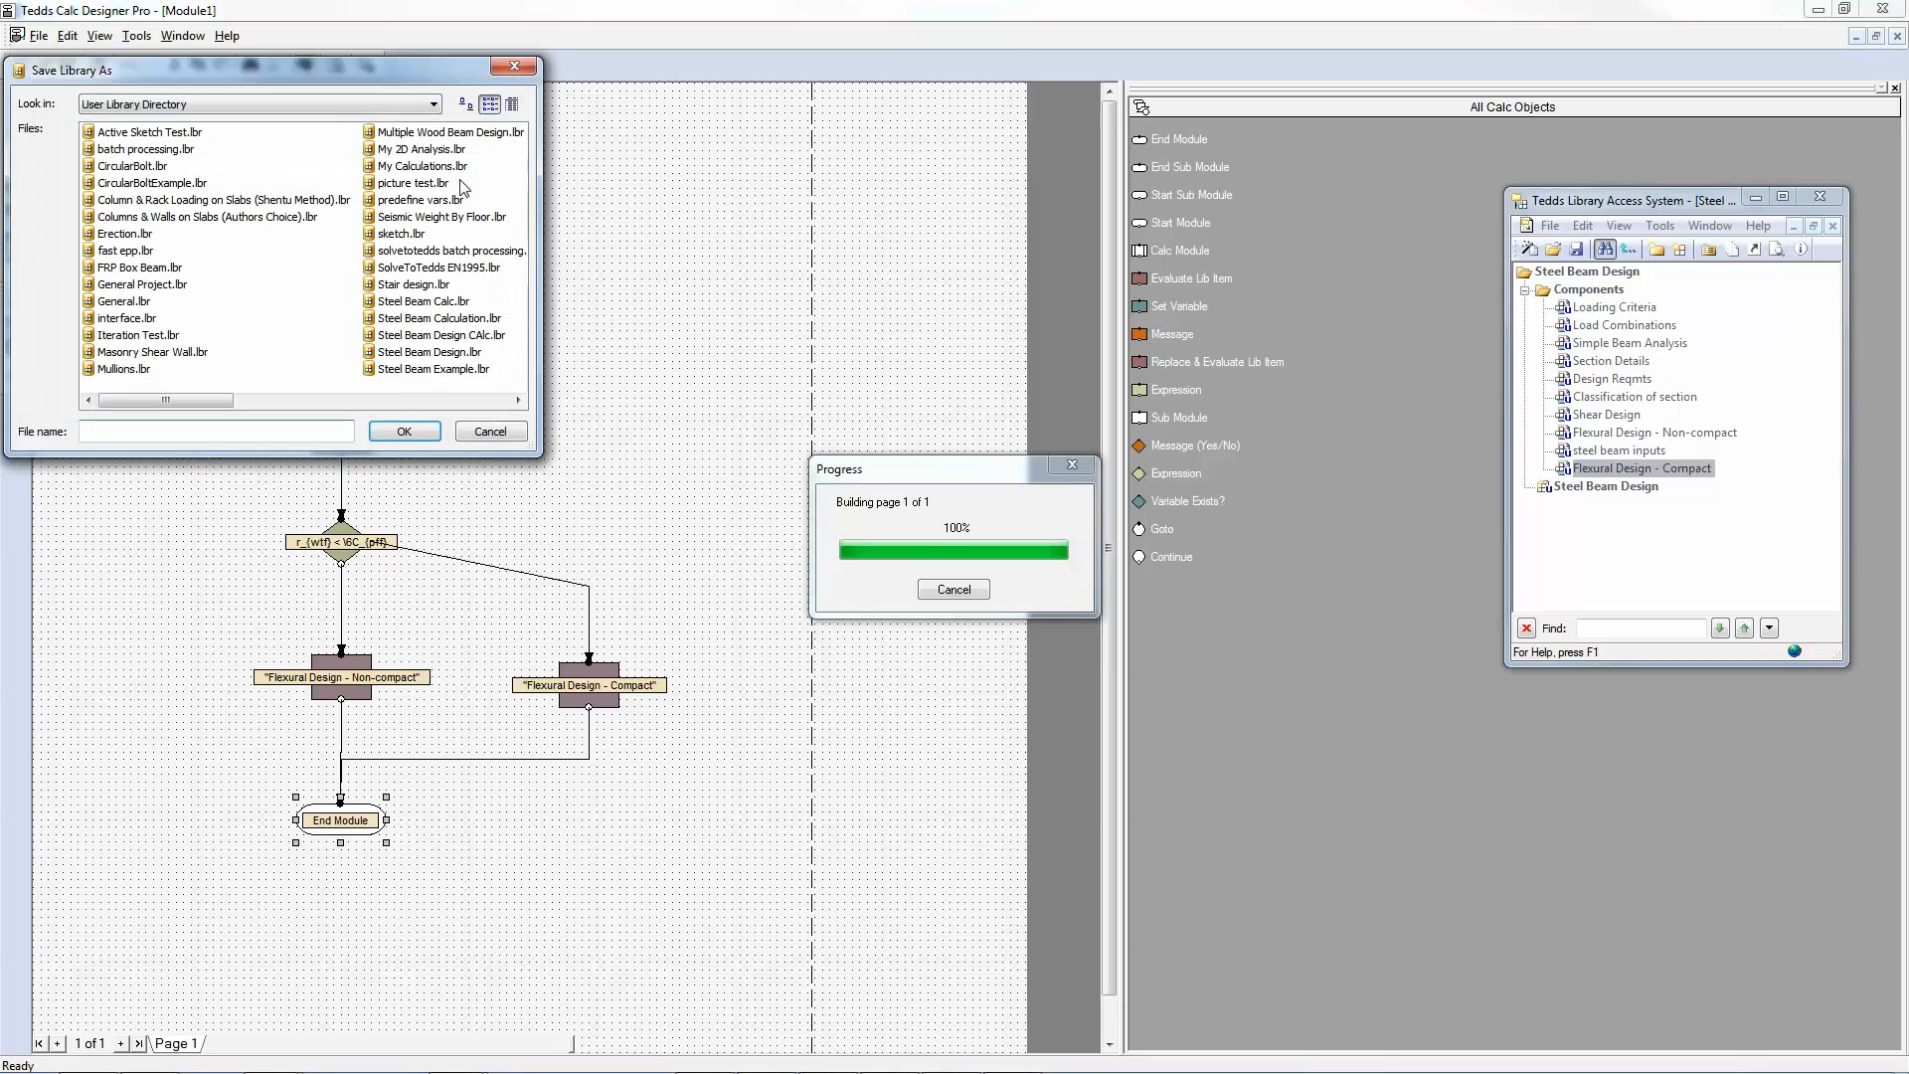
left_click(449, 351)
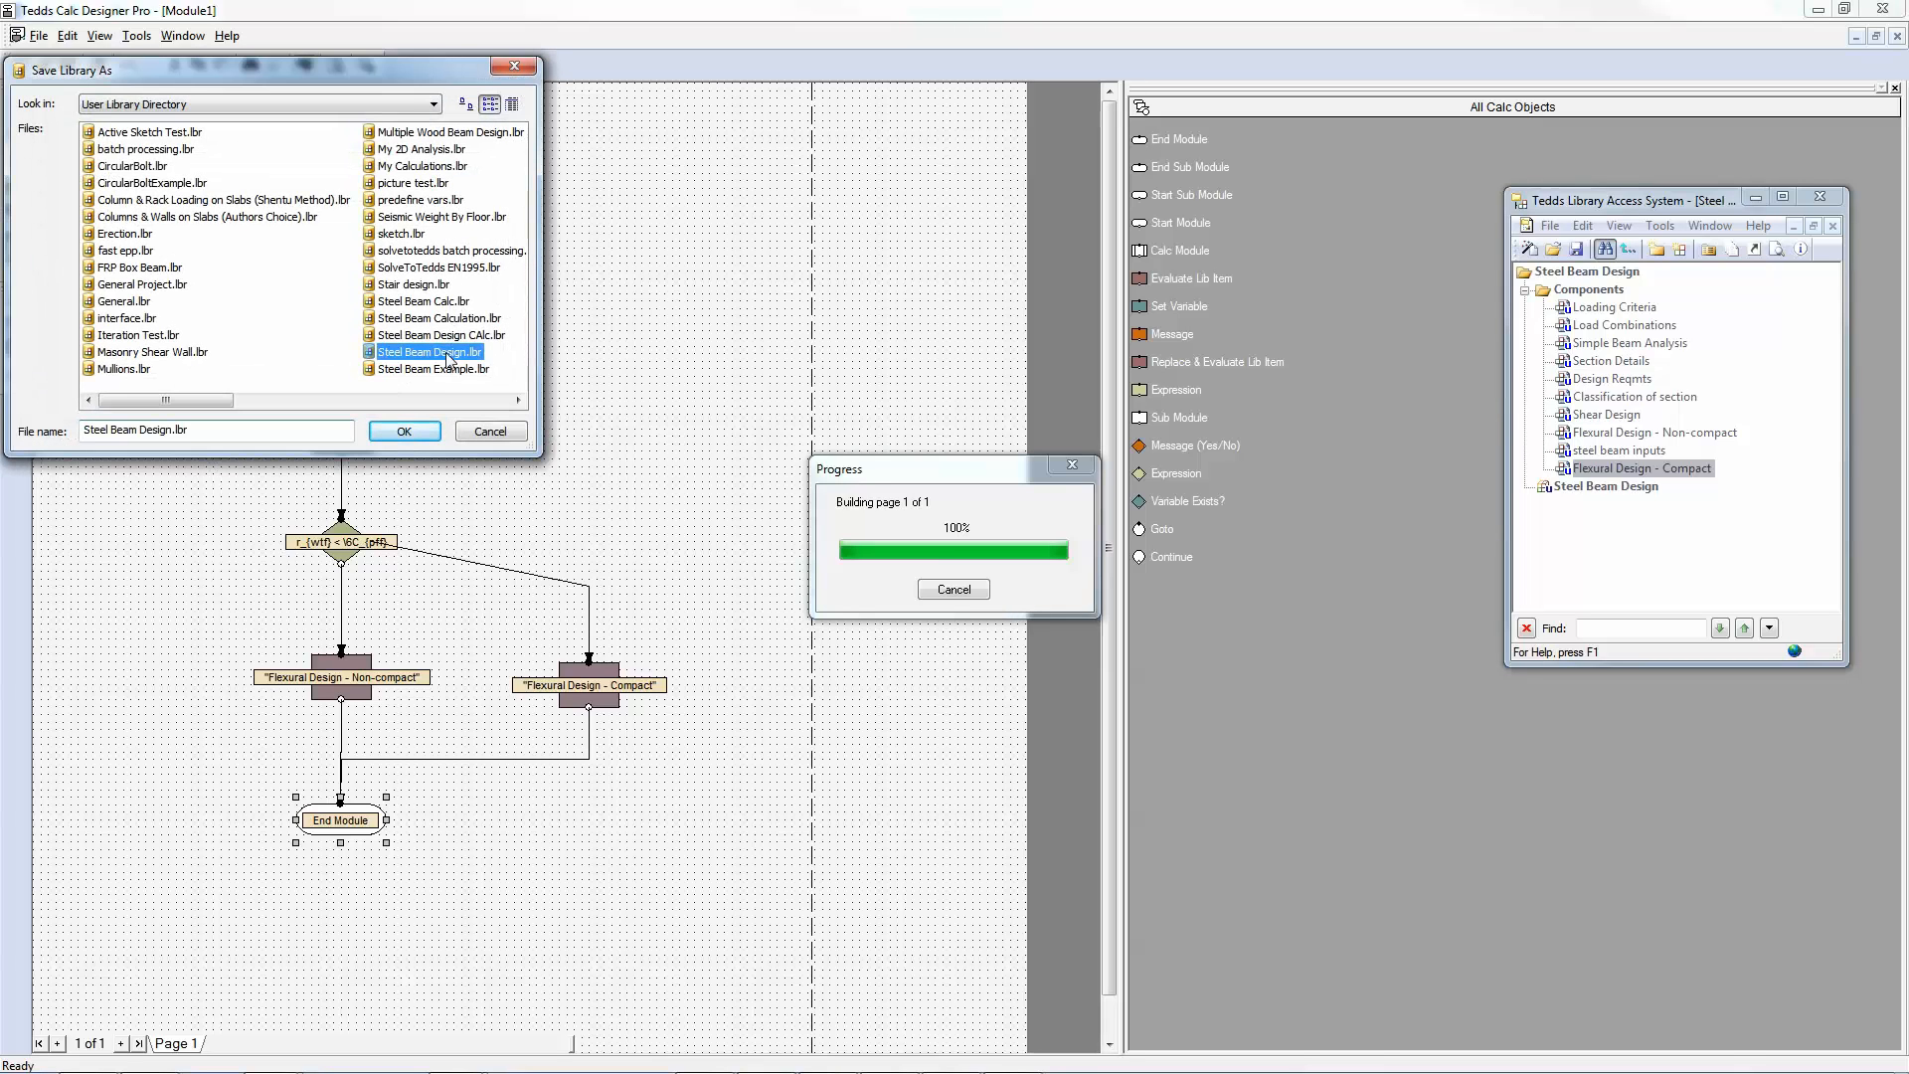
left_click(408, 432)
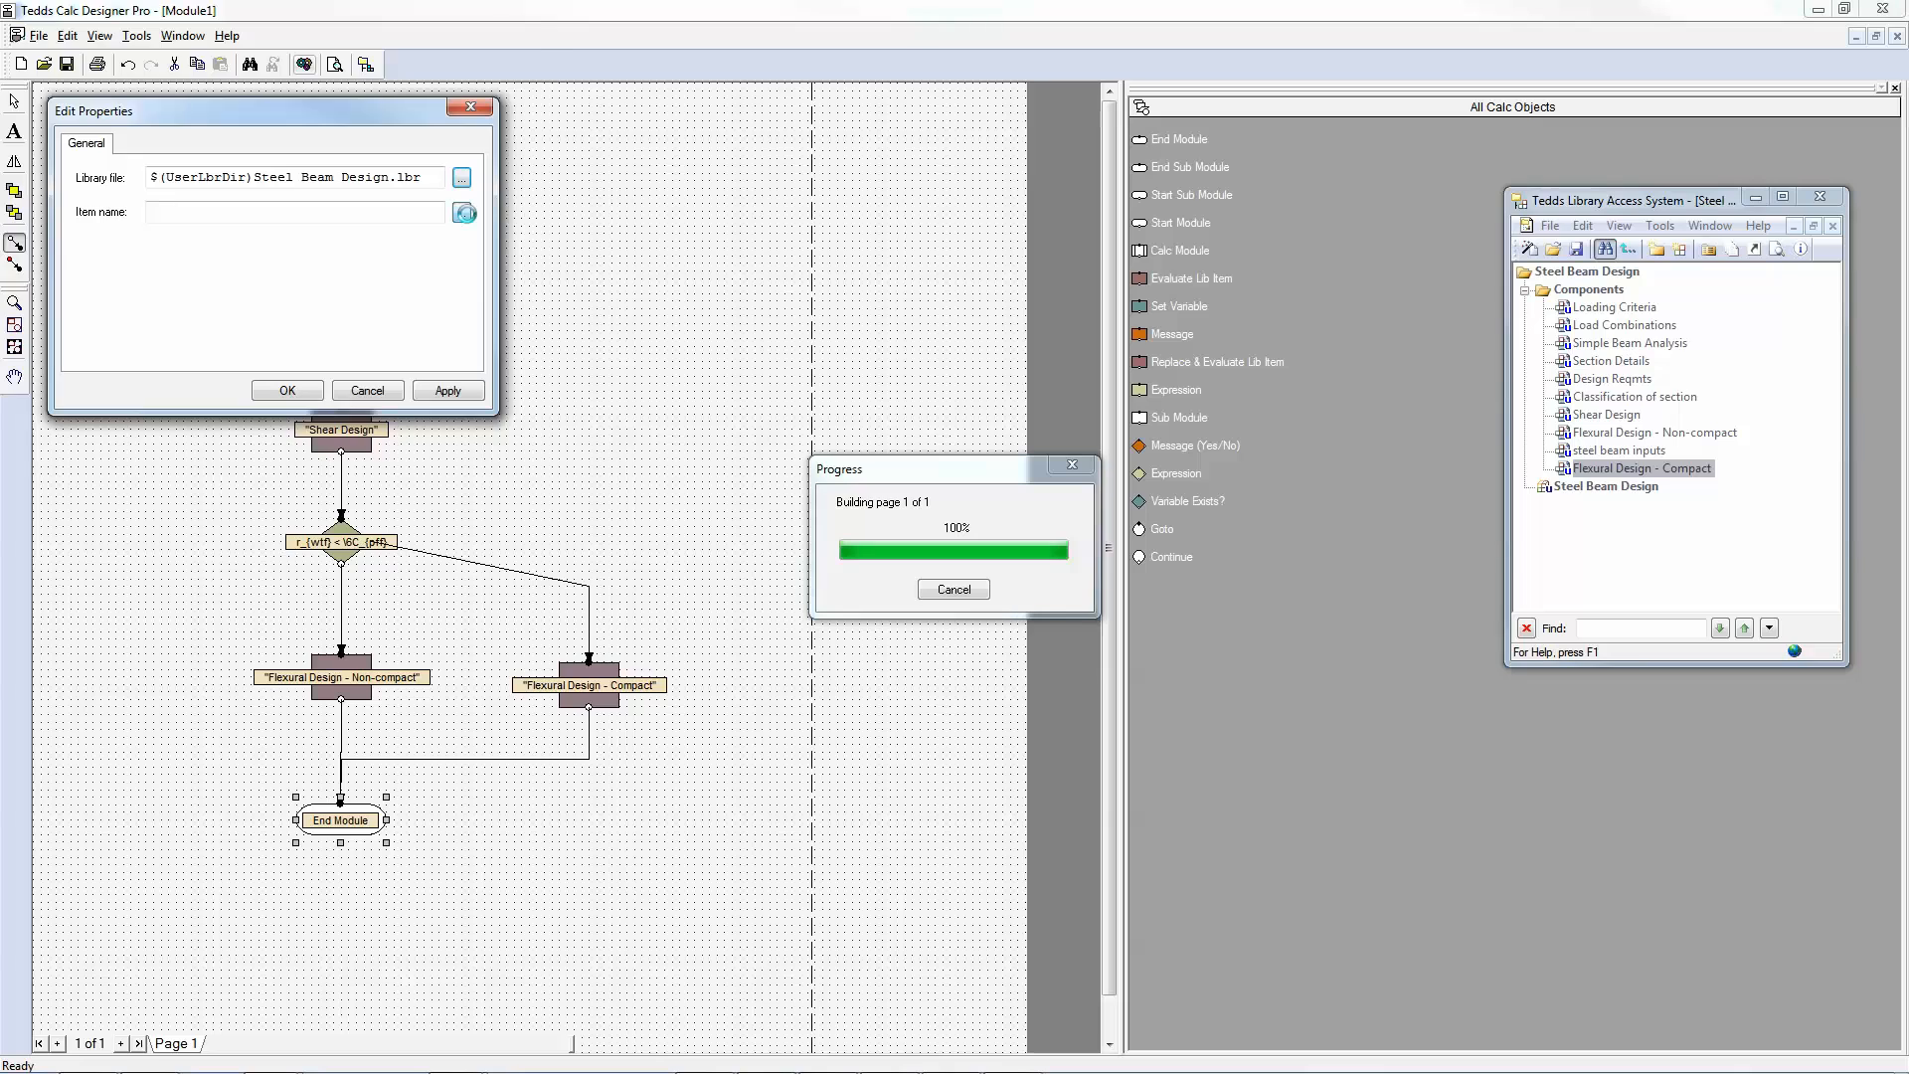
left_click(464, 213)
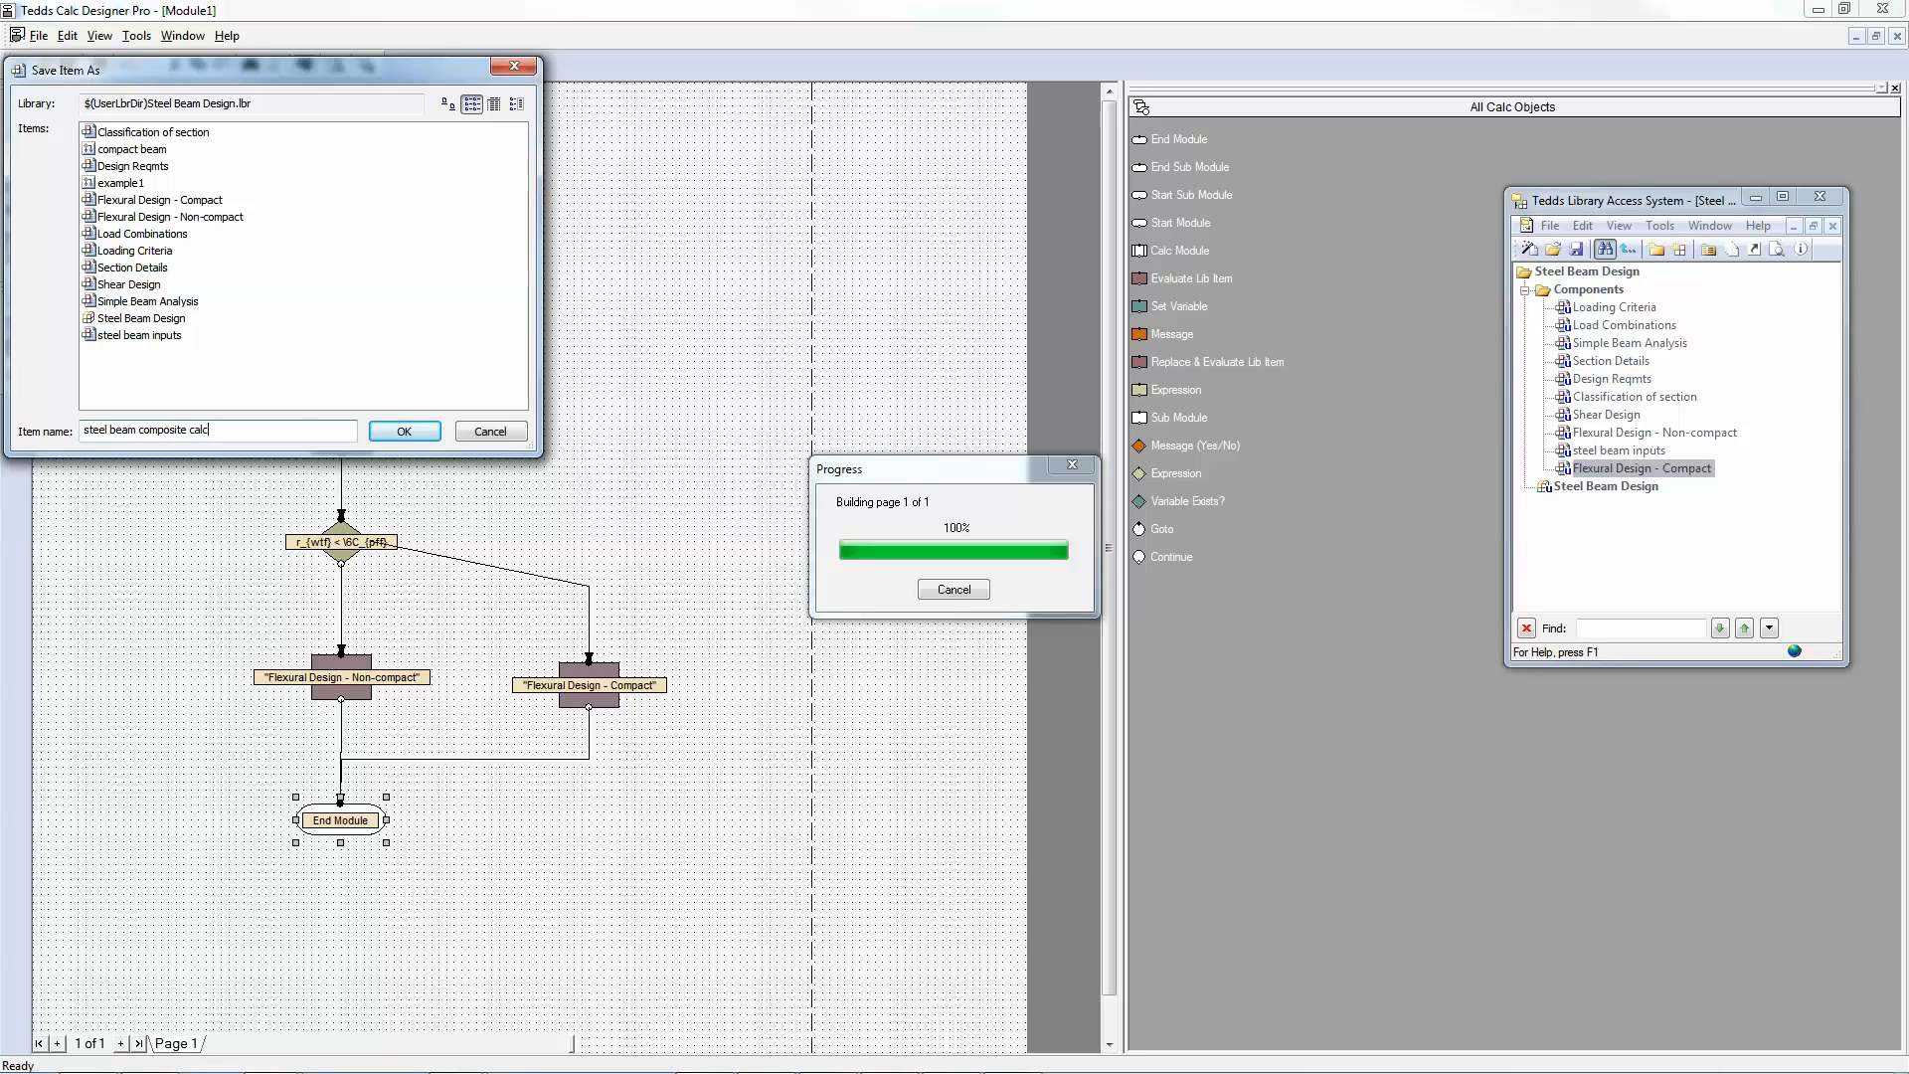
key("Return")
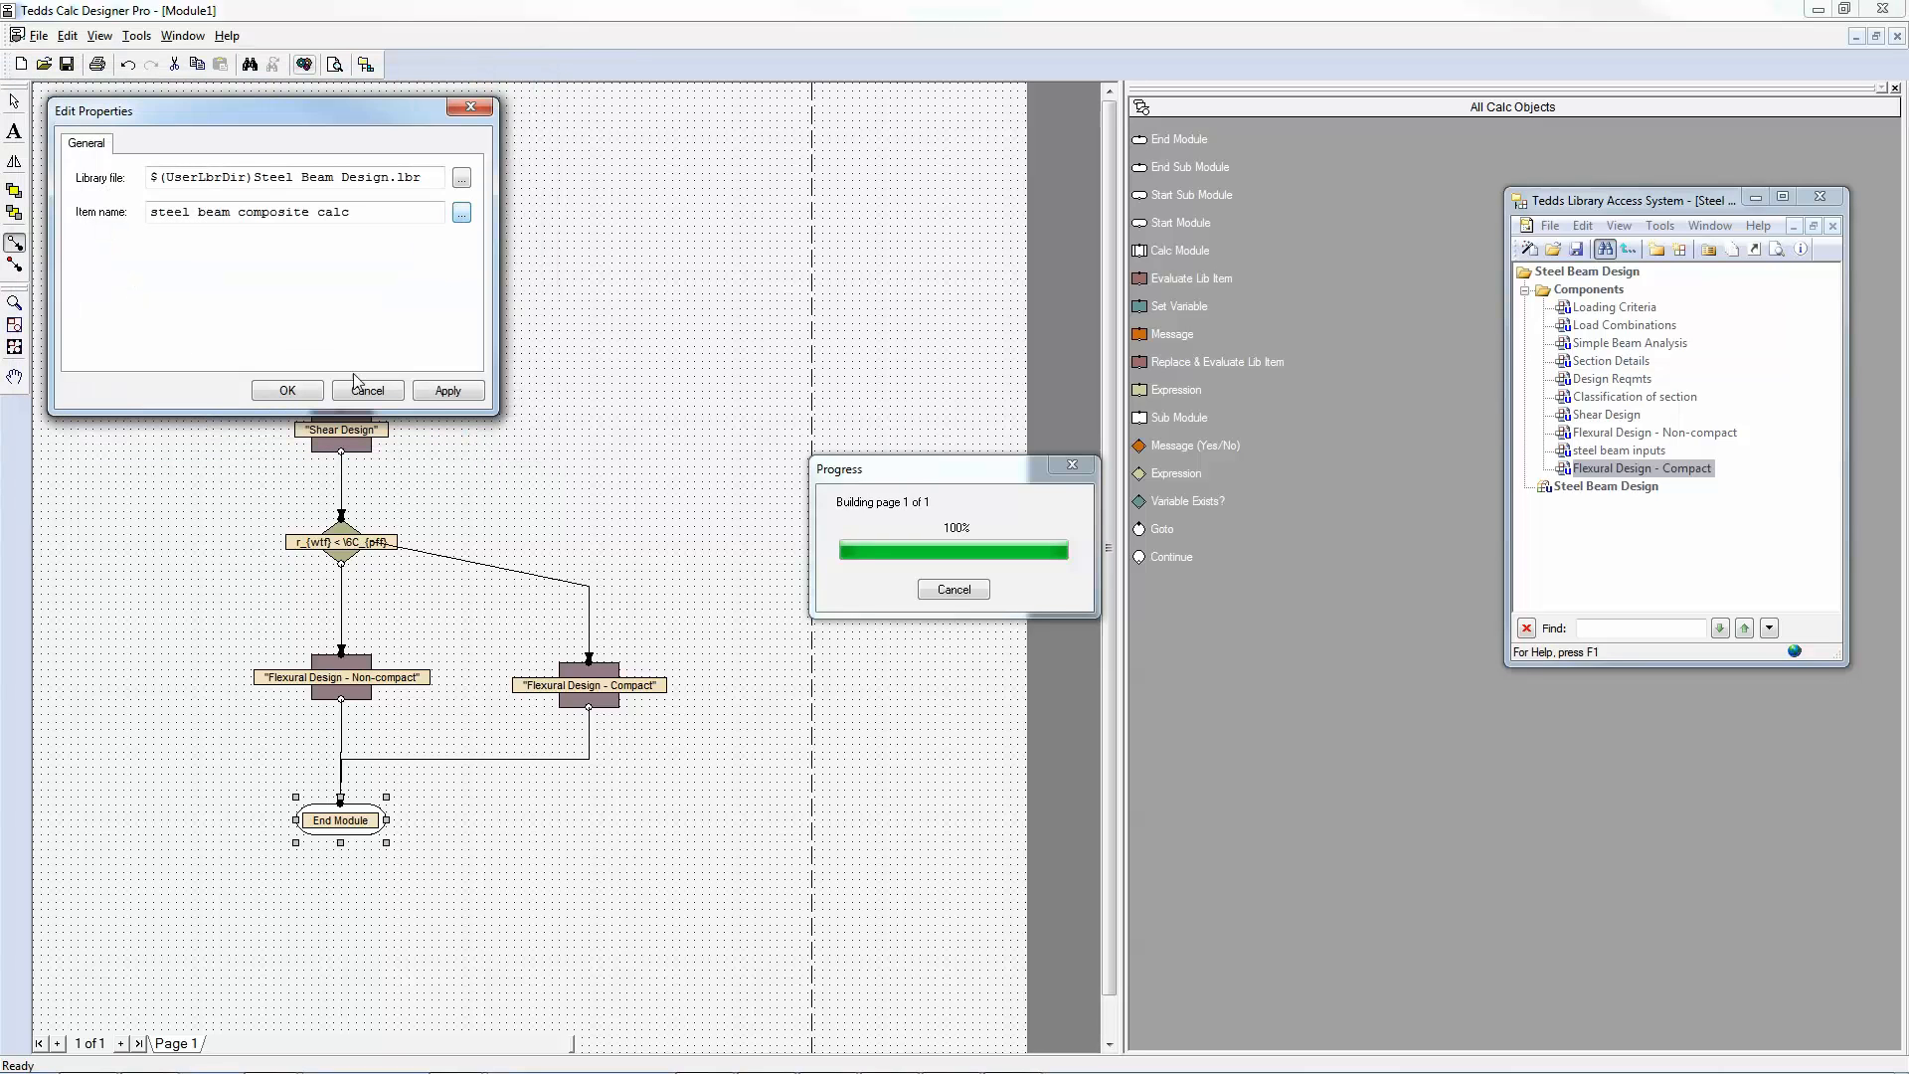
left_click(310, 389)
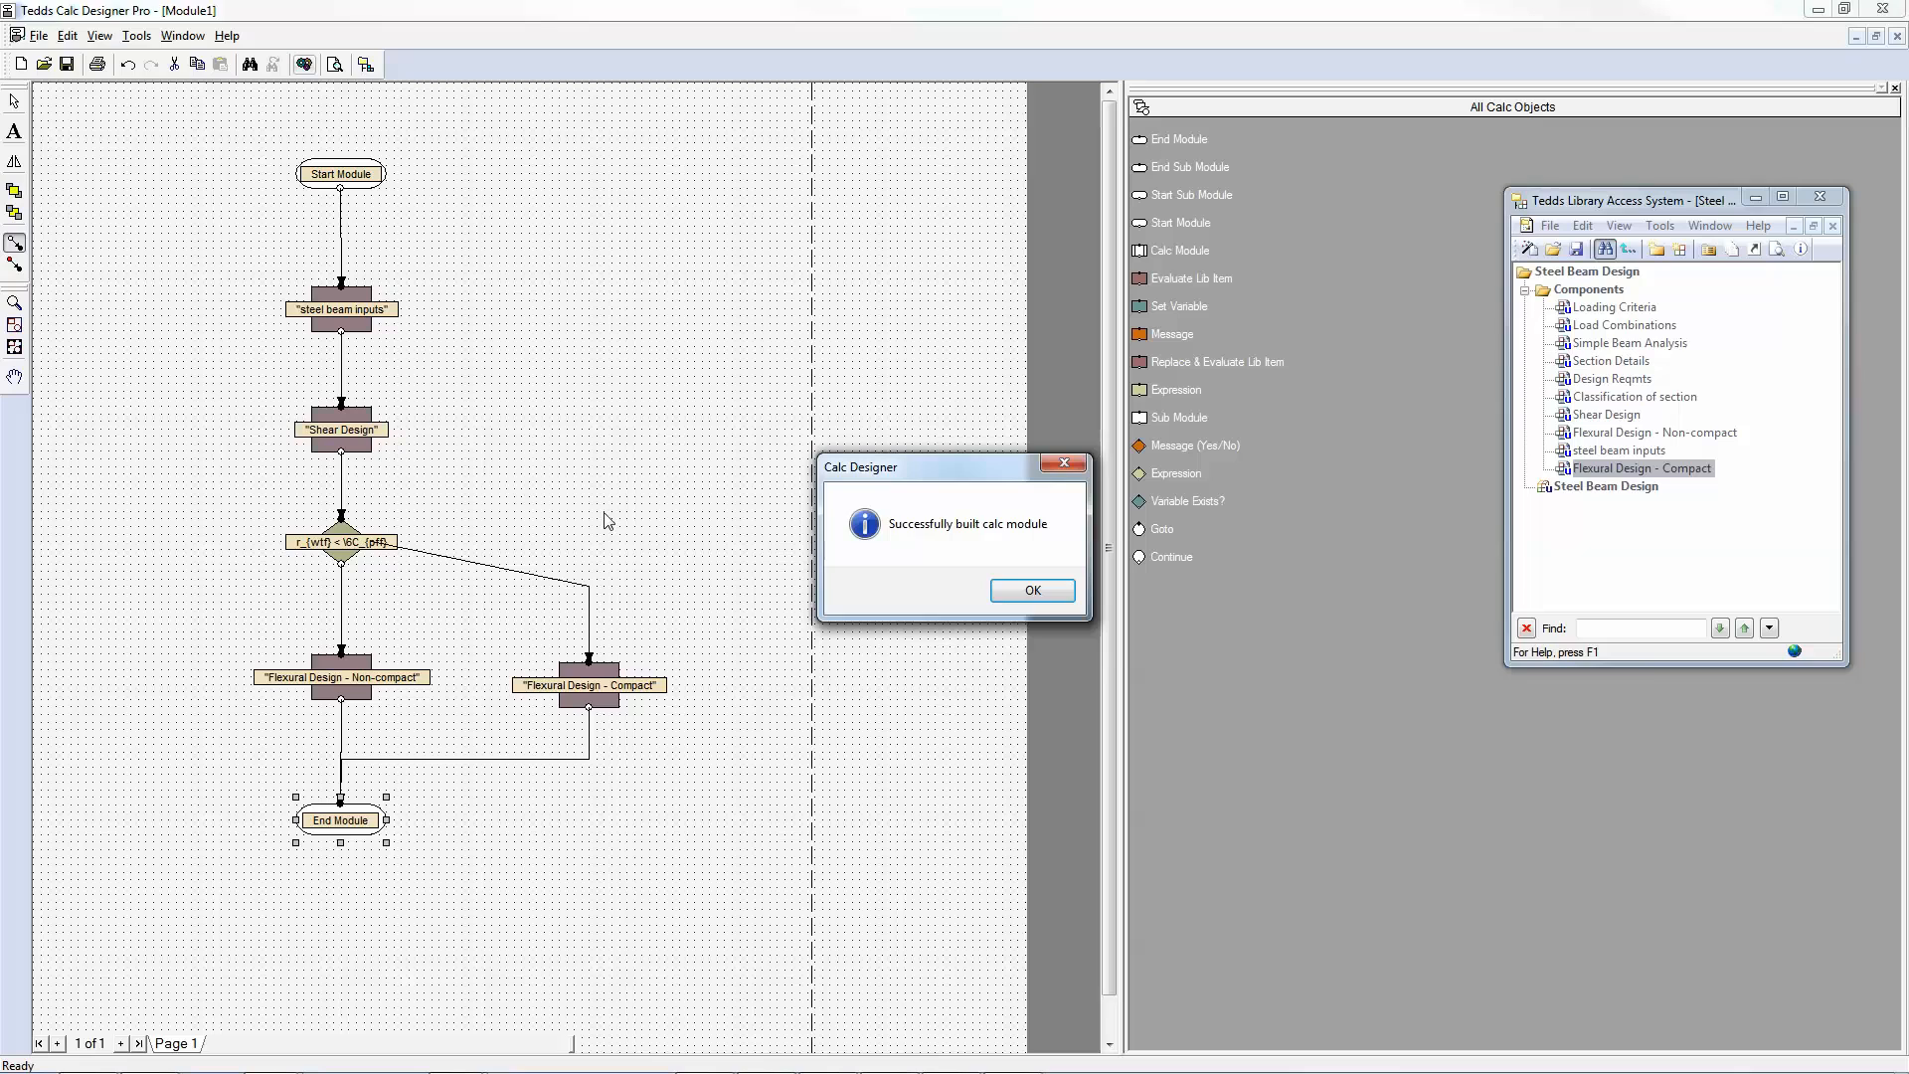
left_click(1030, 589)
- Switch to Word and create a new Tedds document
left_click(1818, 18)
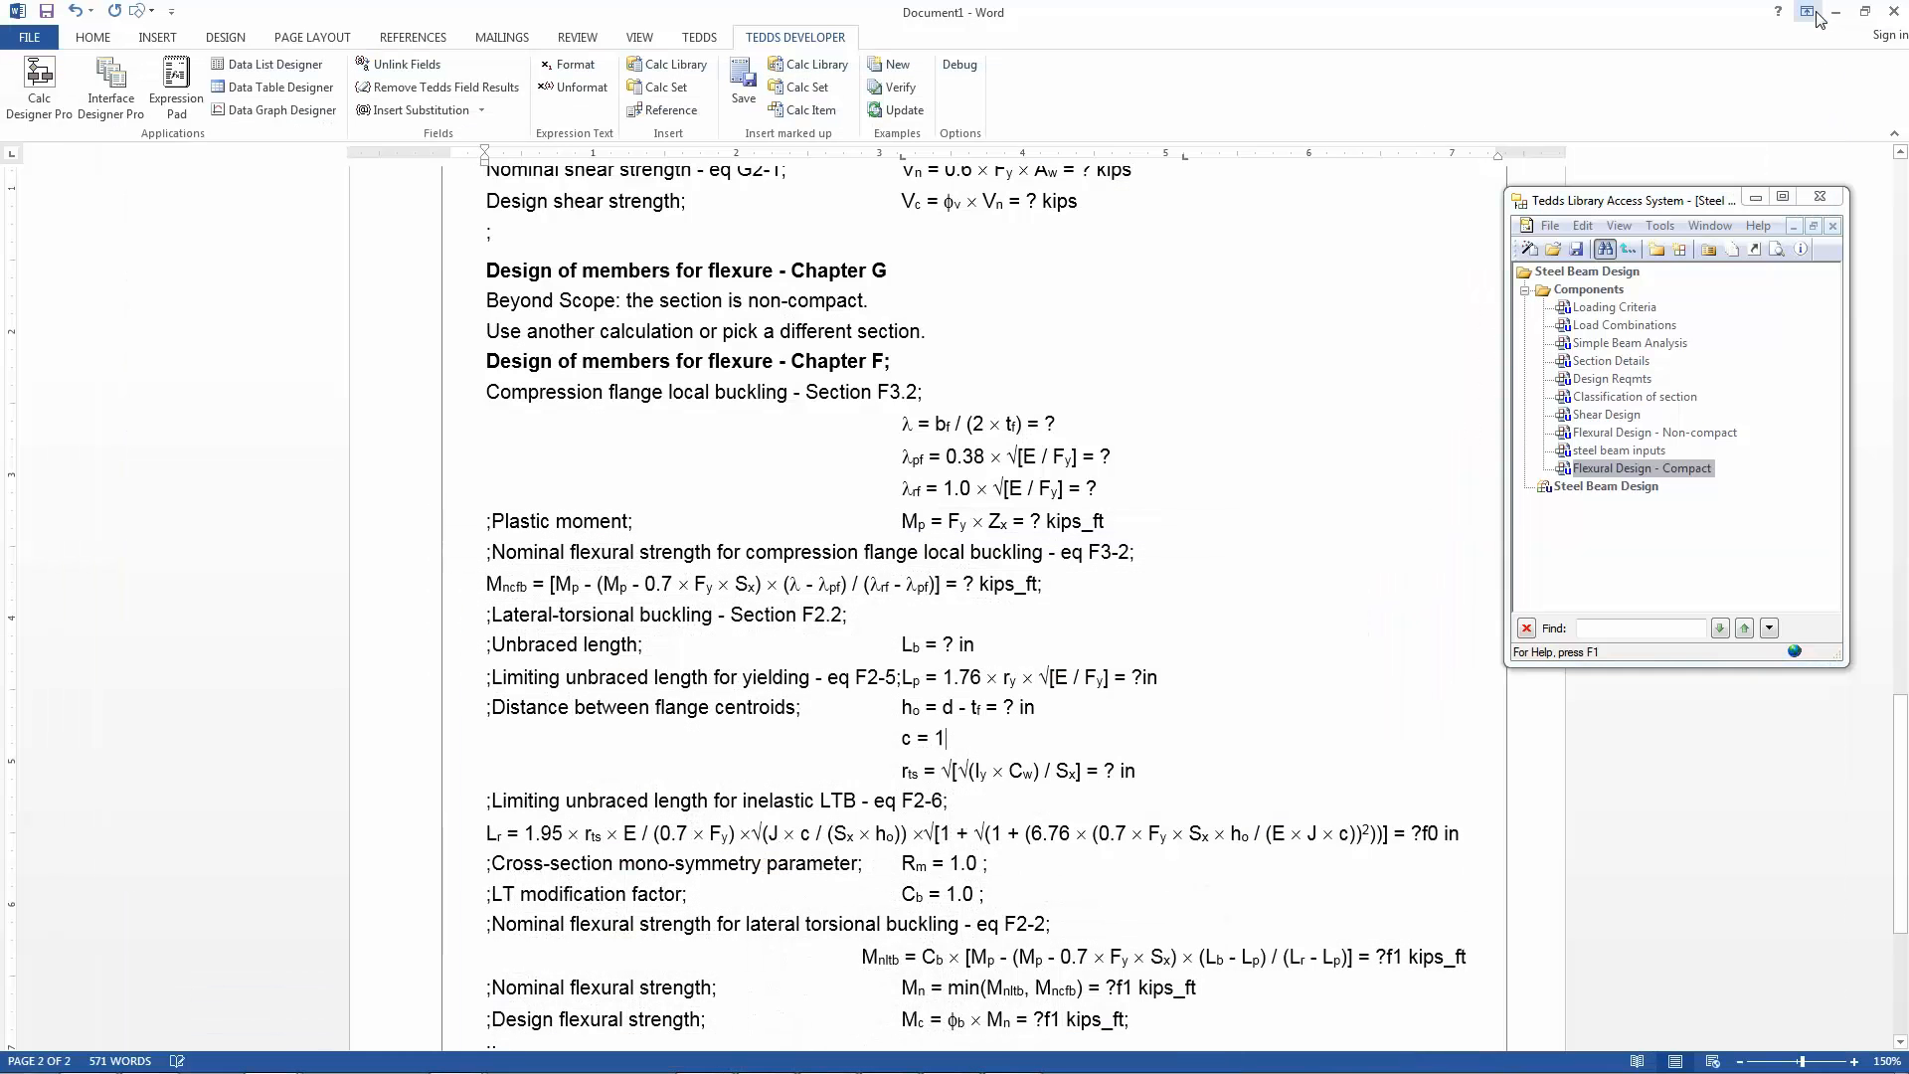
left_click(38, 38)
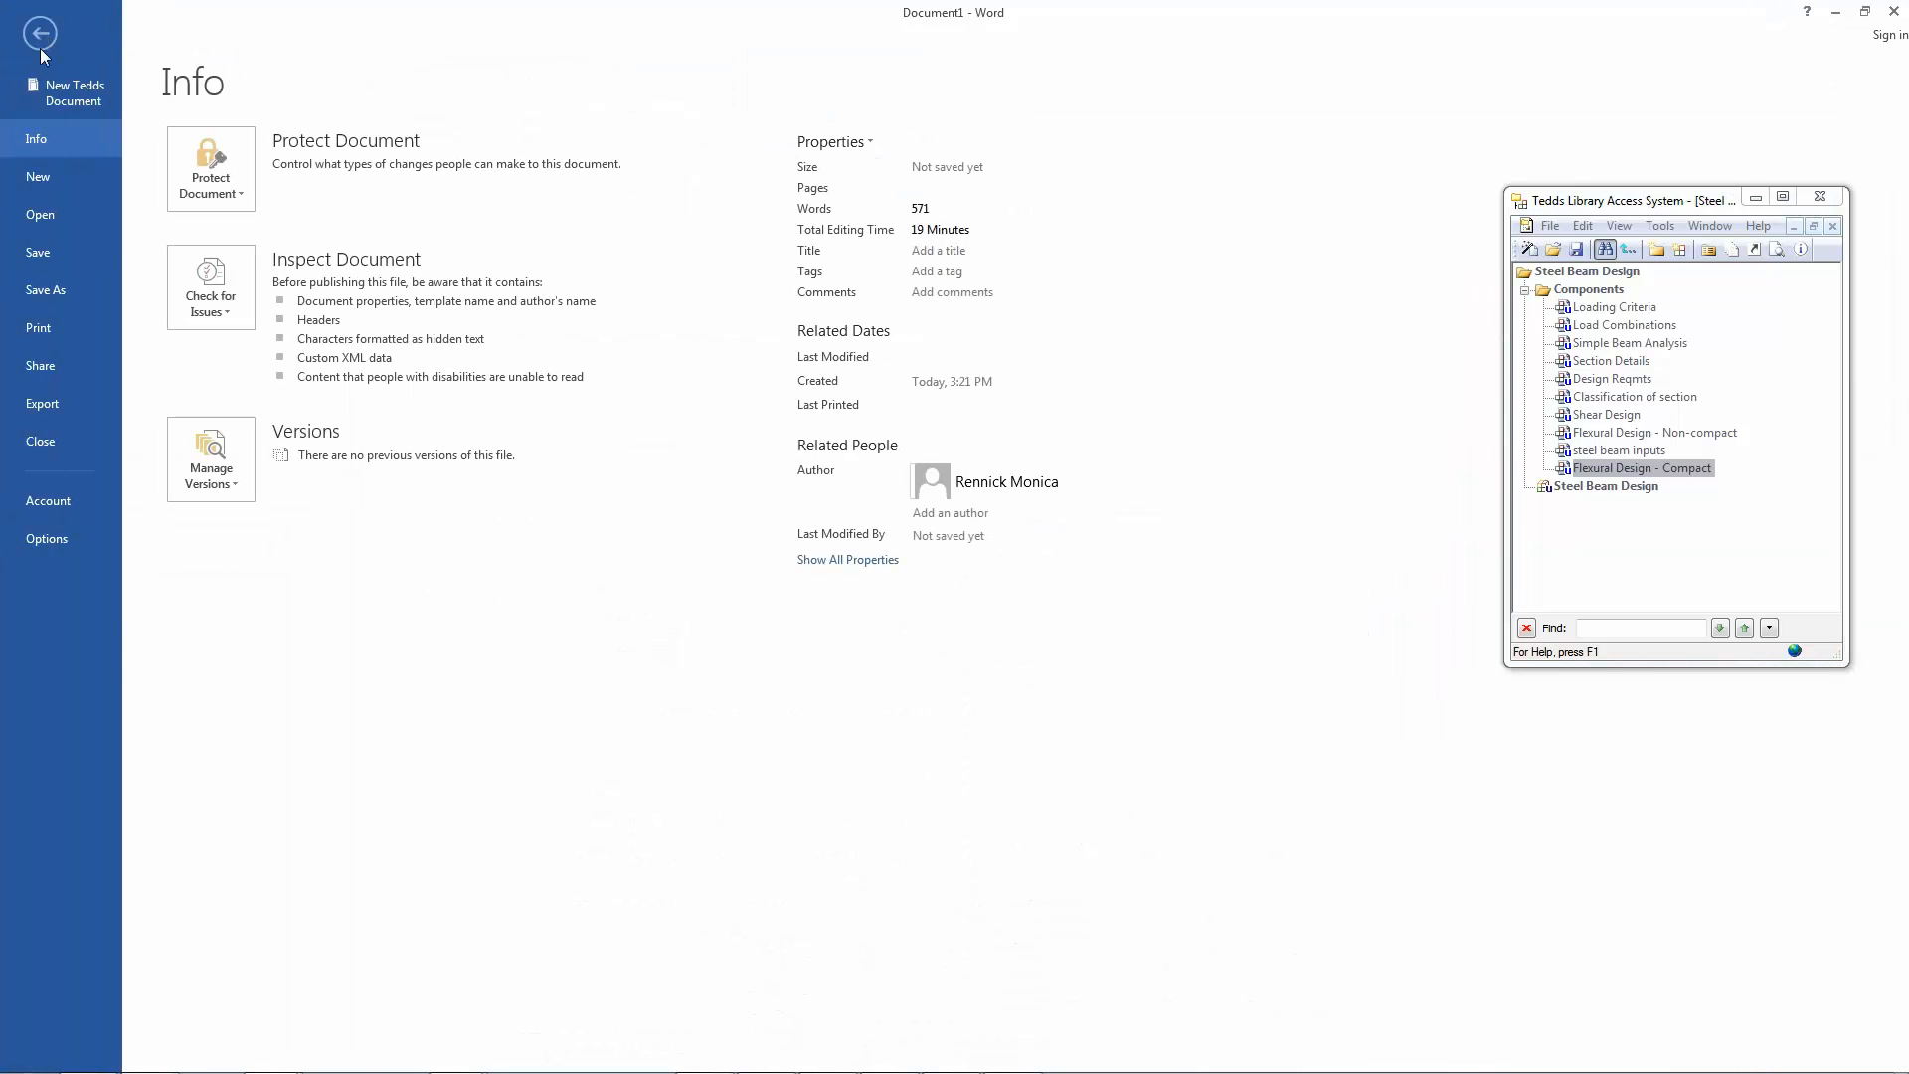
left_click(47, 94)
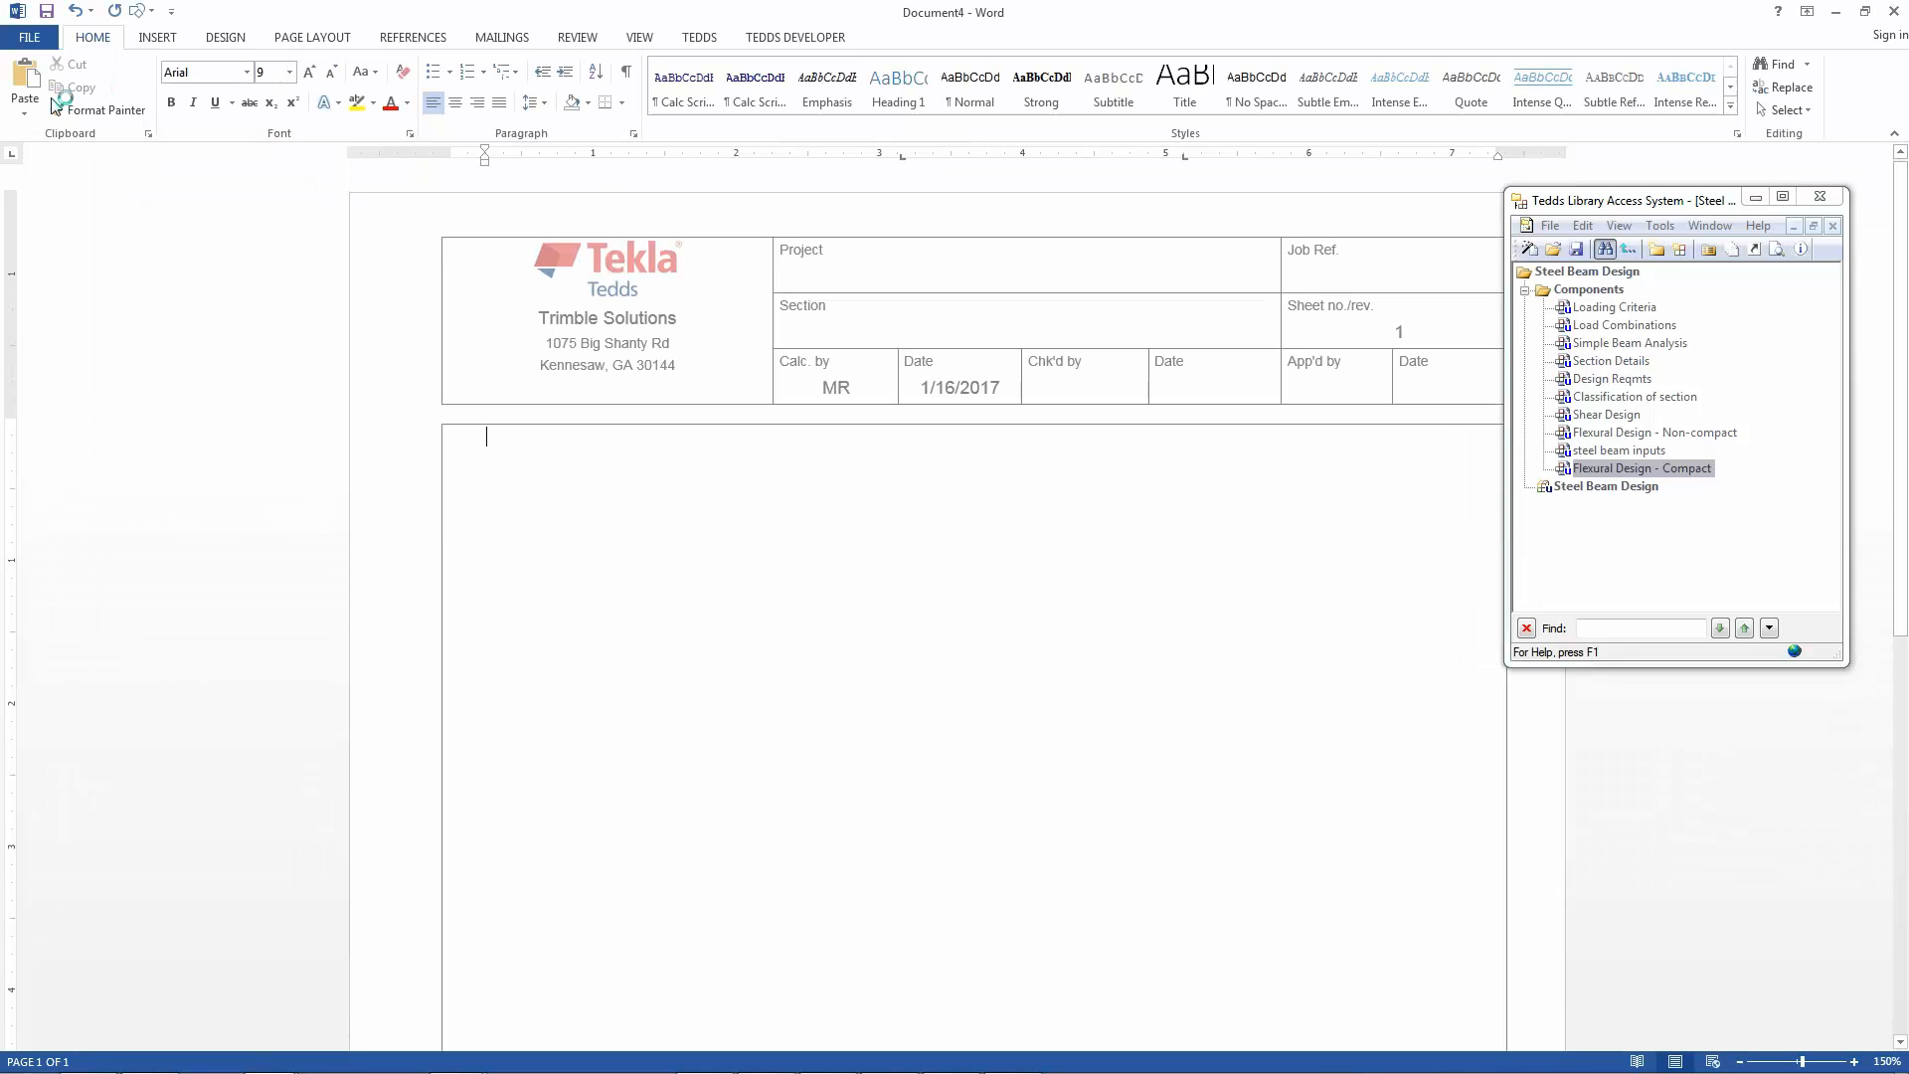
- Insert a Calc Item field that runs "steel beam composite calc" from the Steel Beam Design.lbr library
left_click(696, 38)
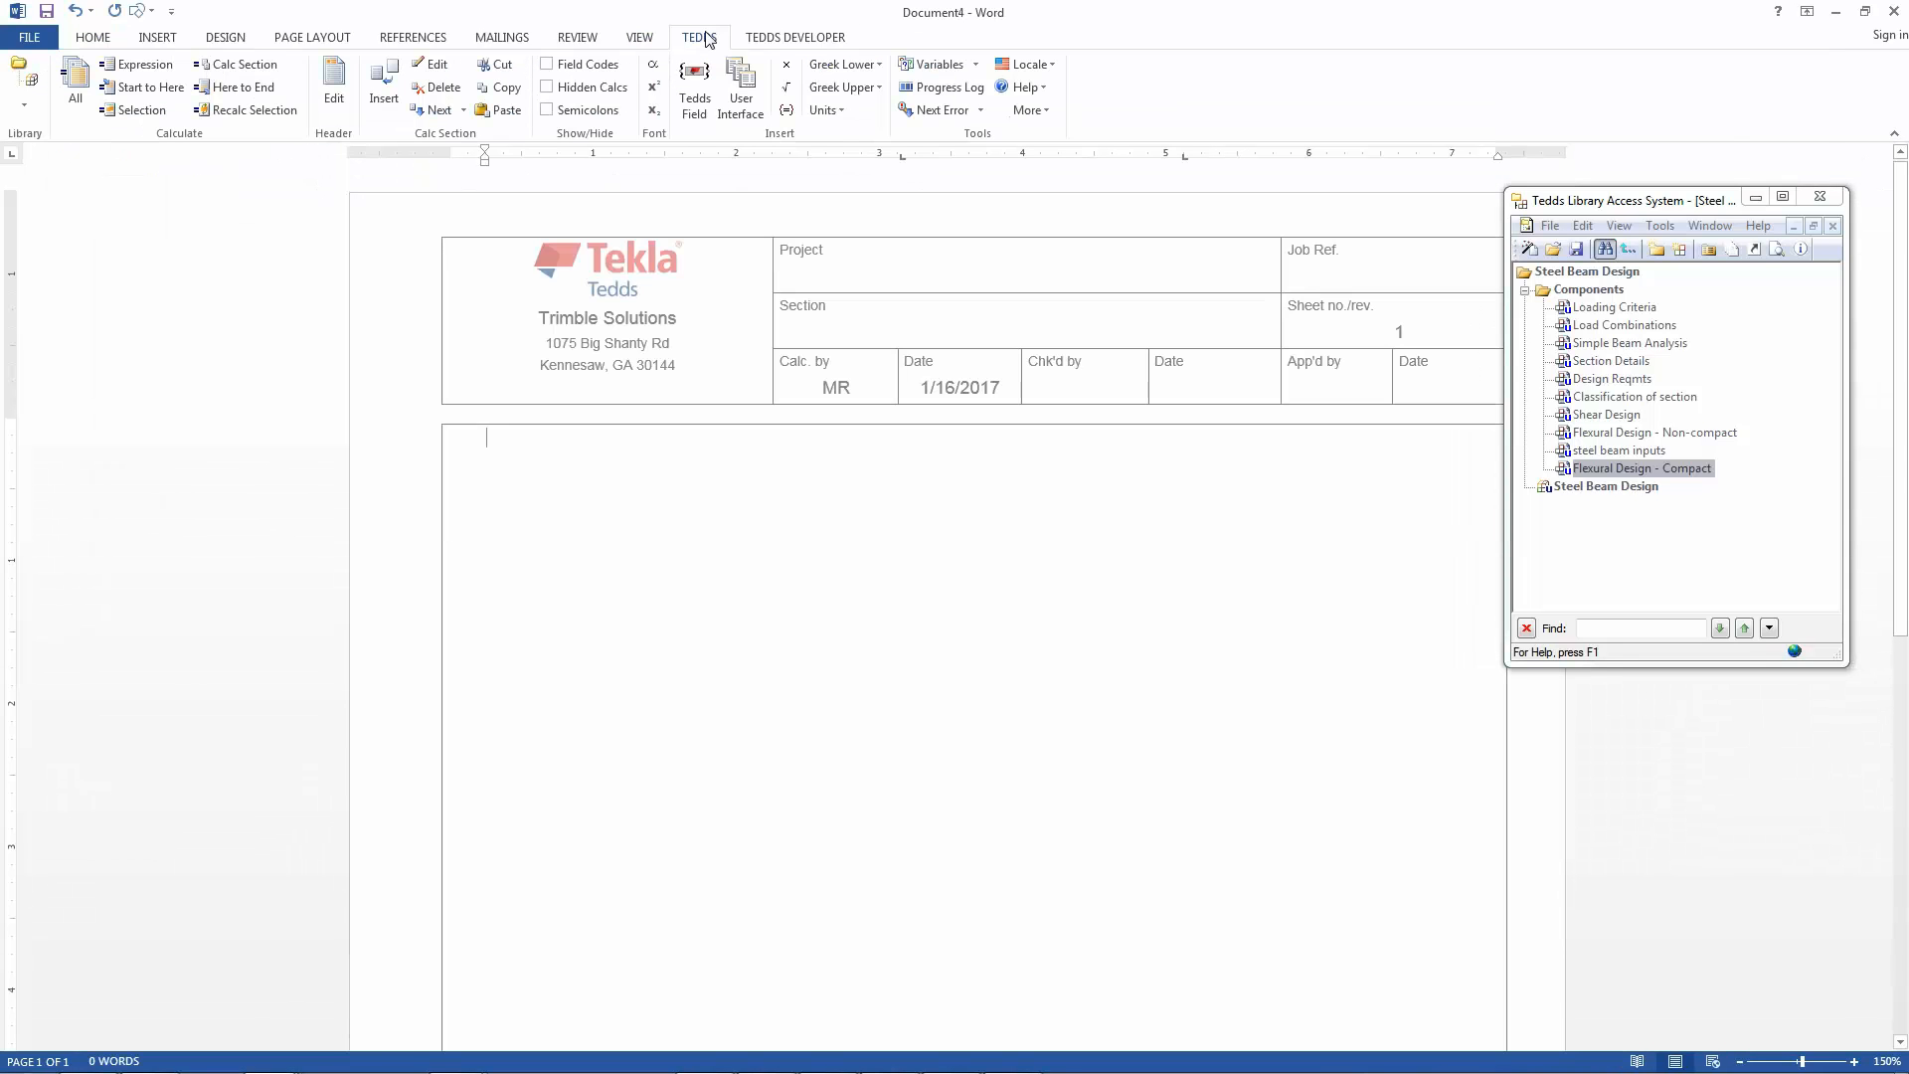
left_click(698, 99)
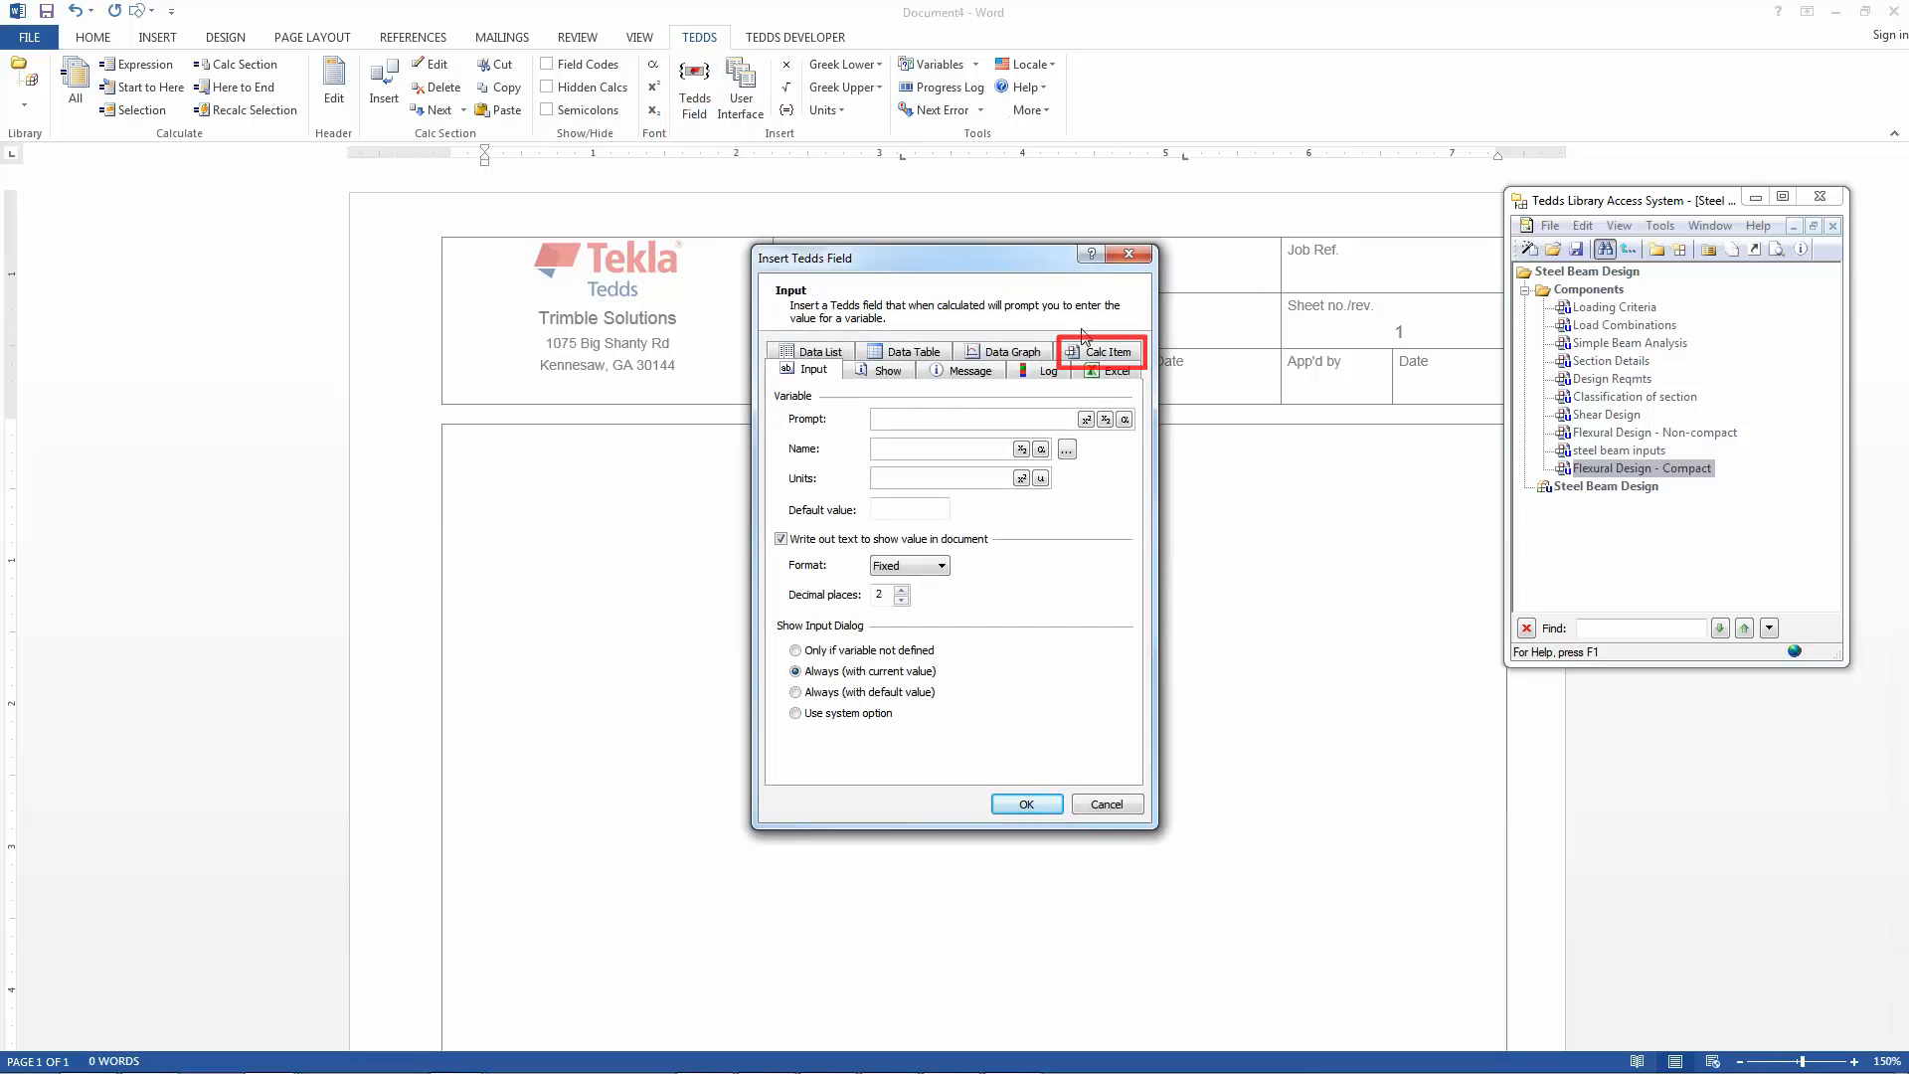
left_click(1105, 352)
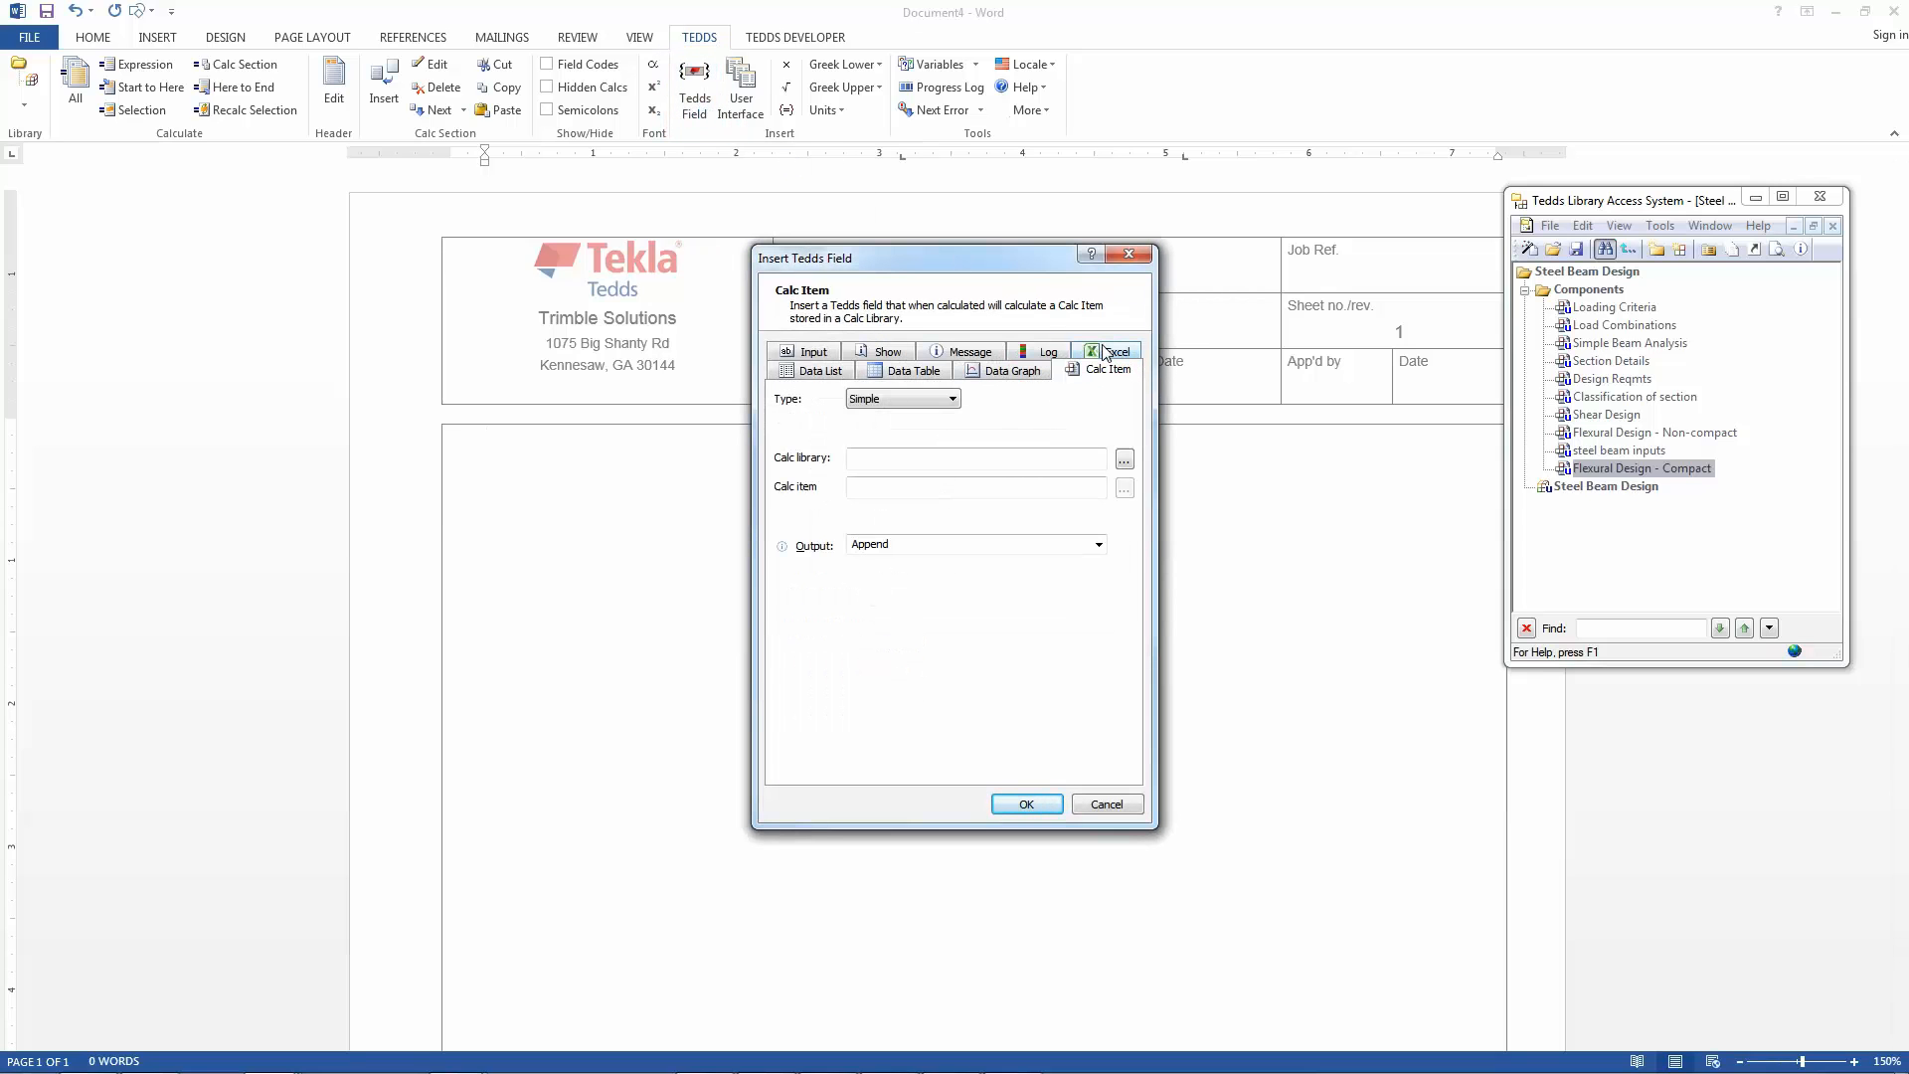
left_click(1123, 458)
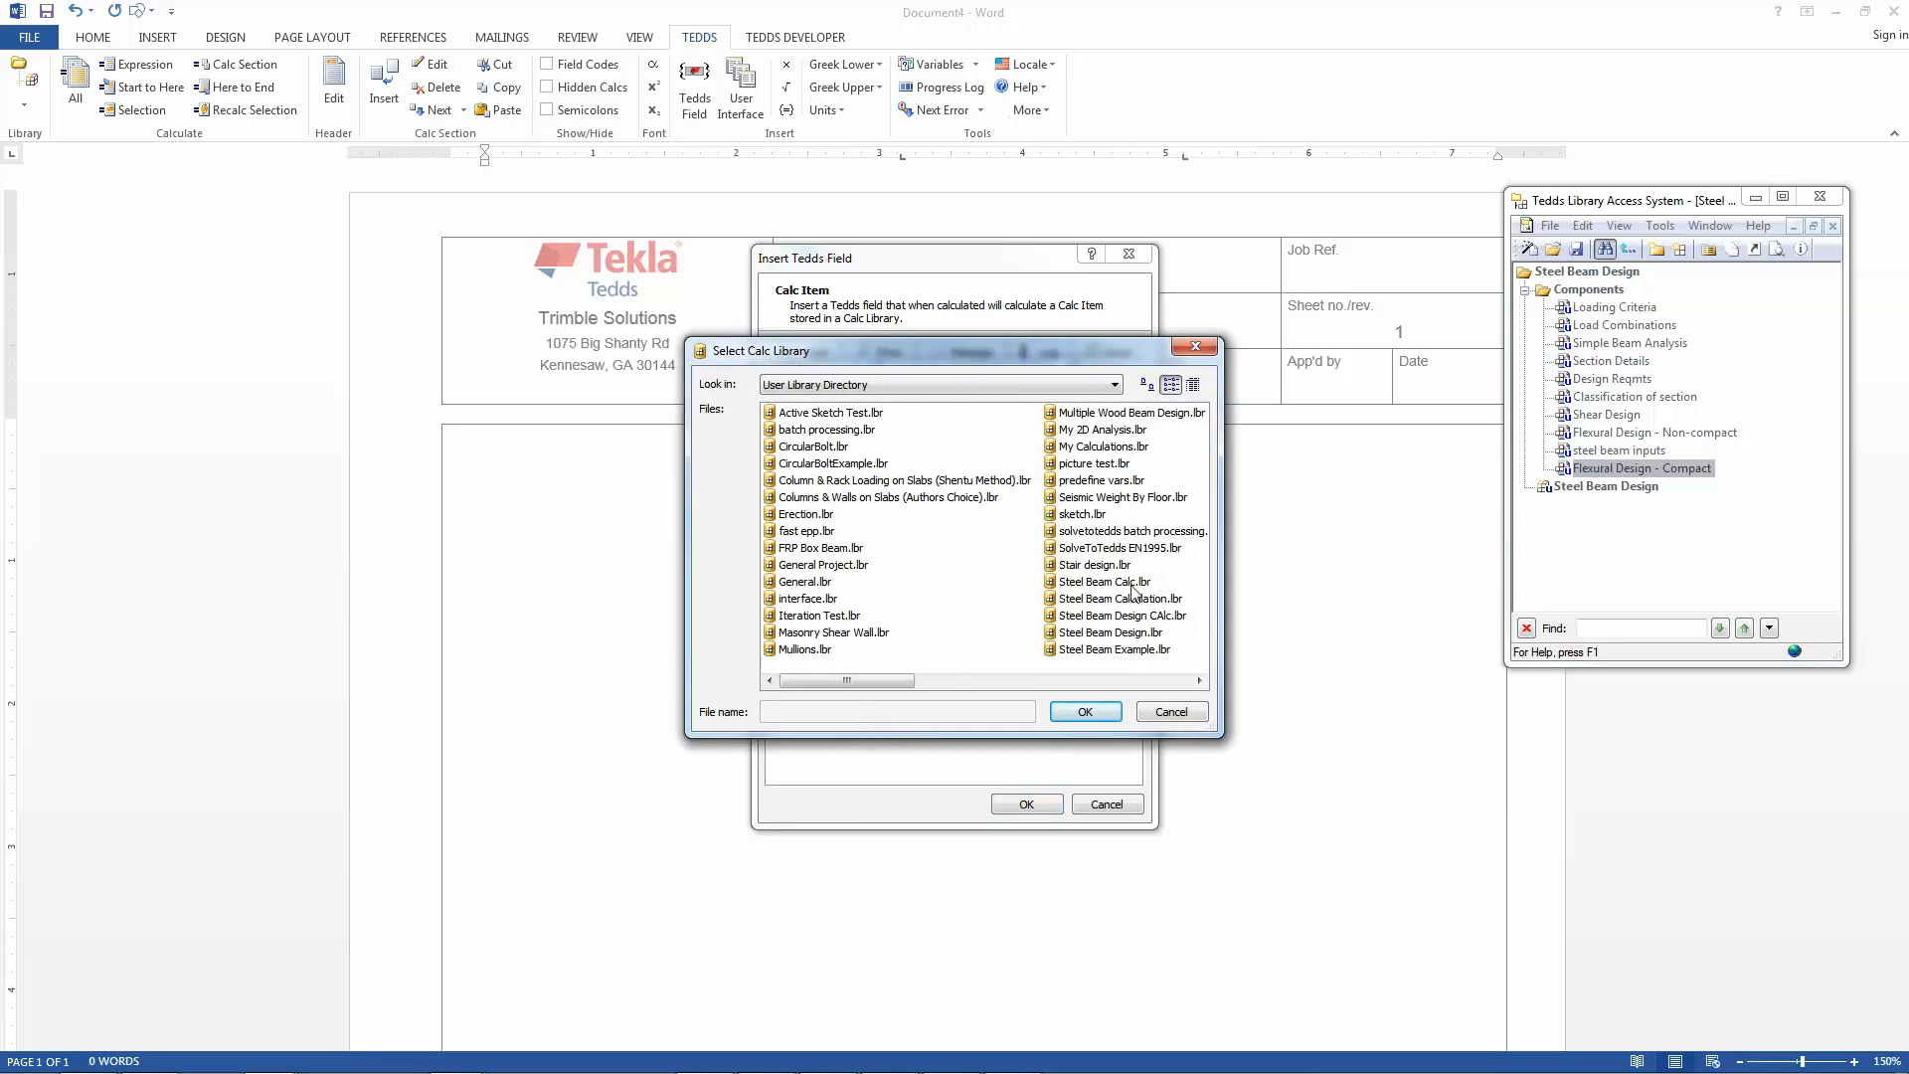
left_click(1131, 633)
left_click(1086, 711)
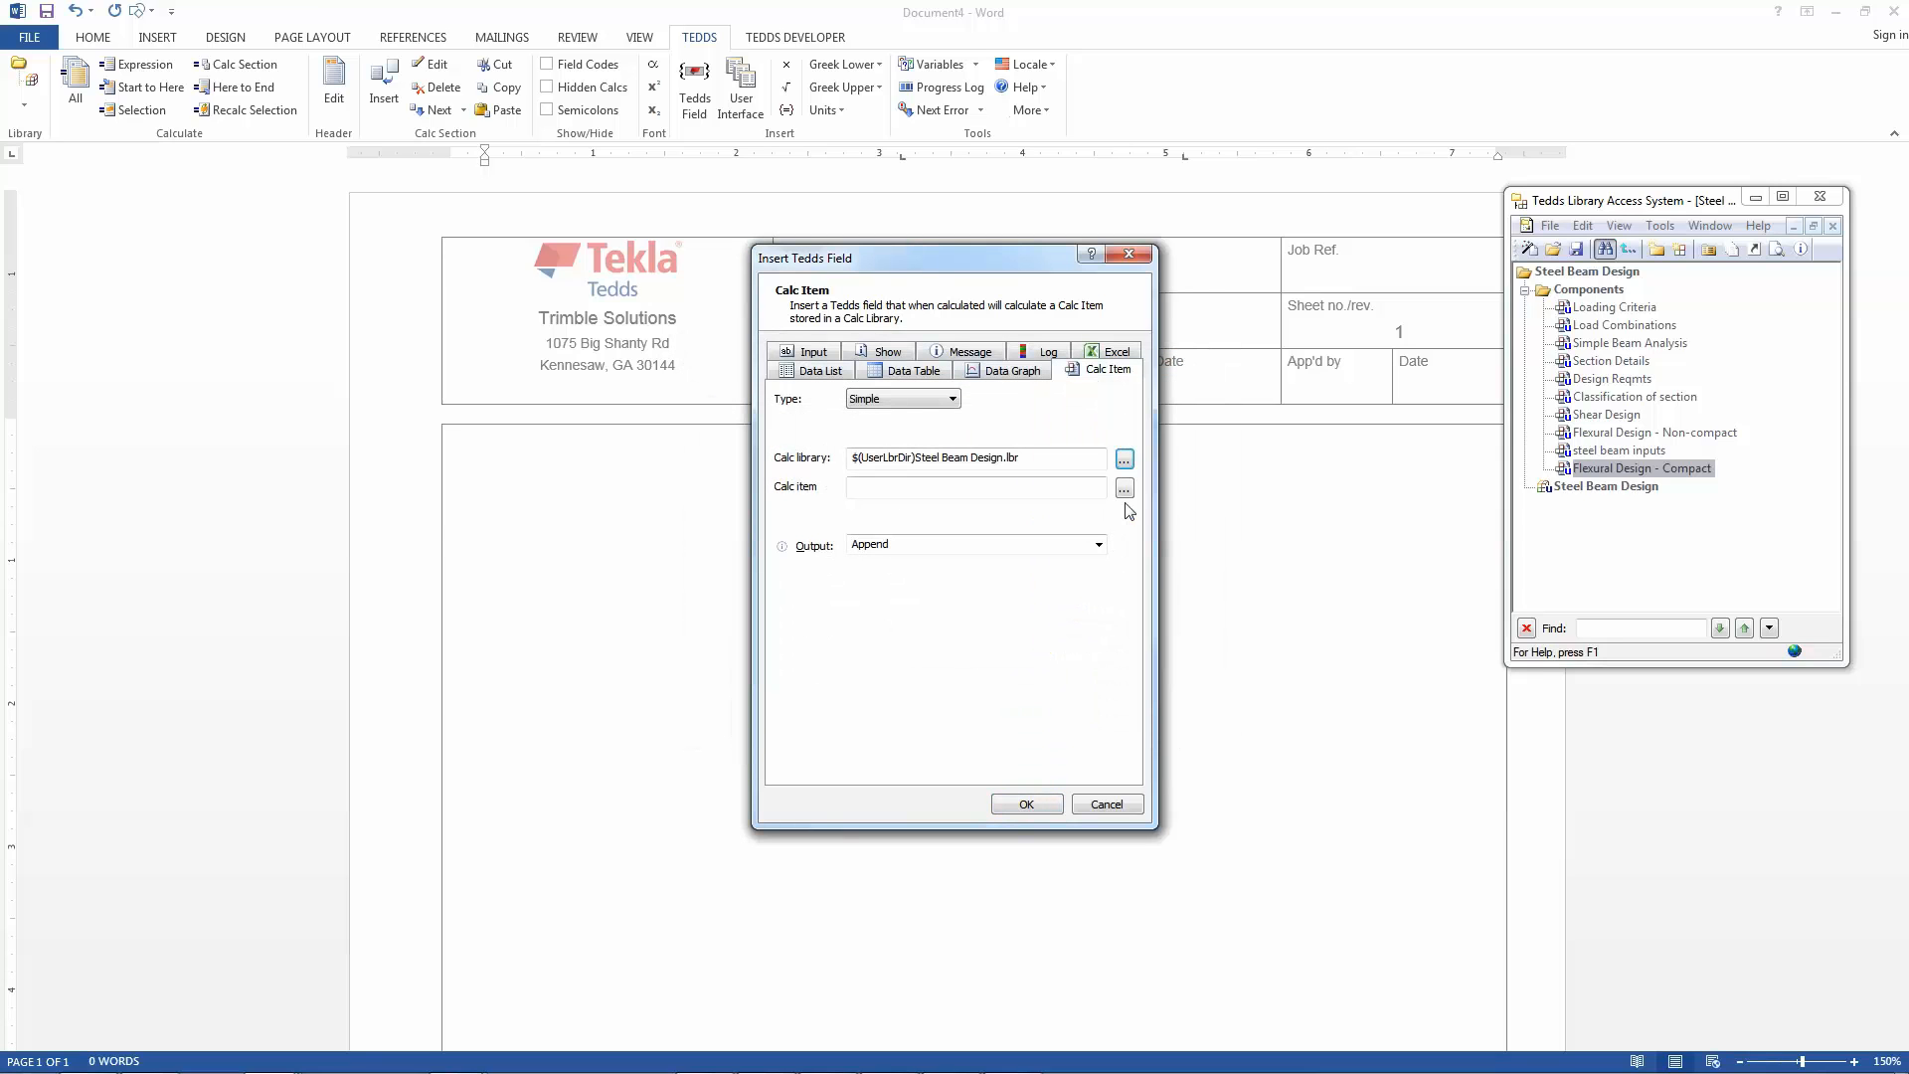
left_click(1126, 490)
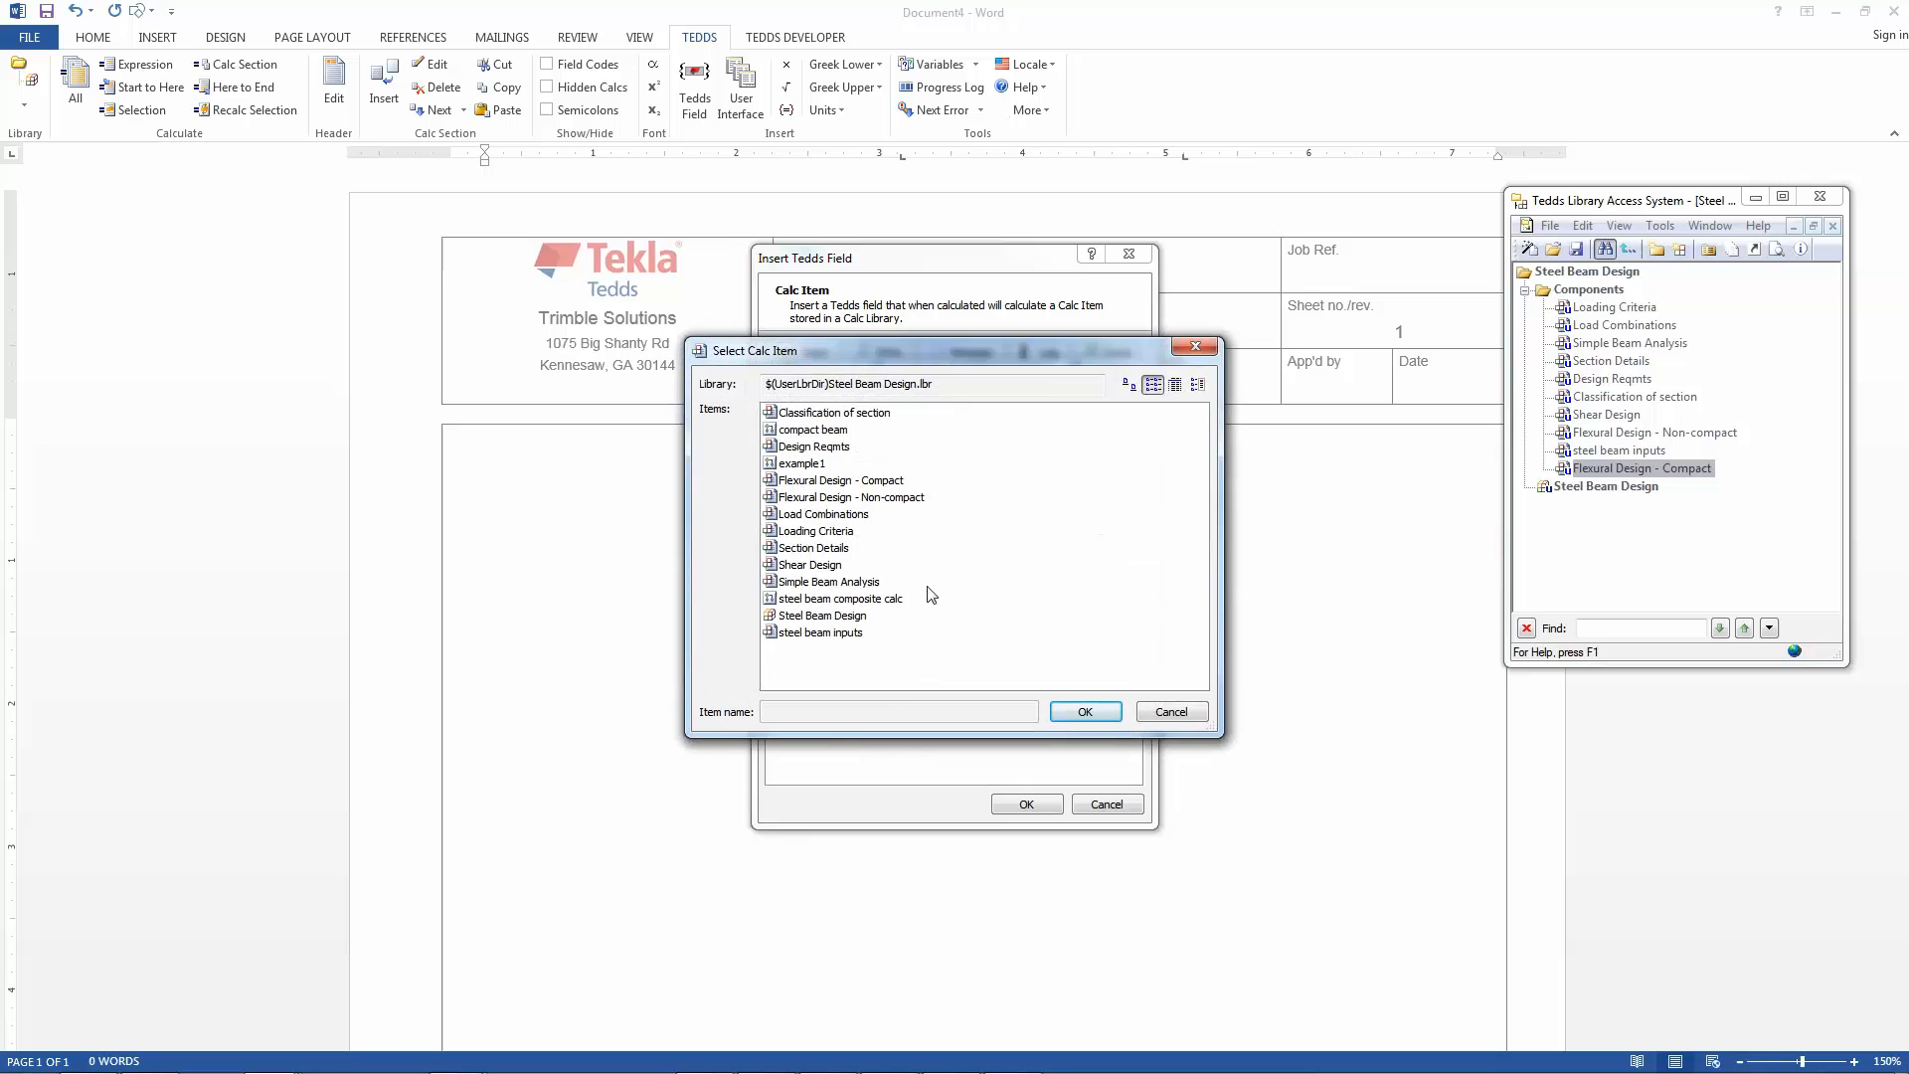
left_click(894, 599)
left_click(1068, 710)
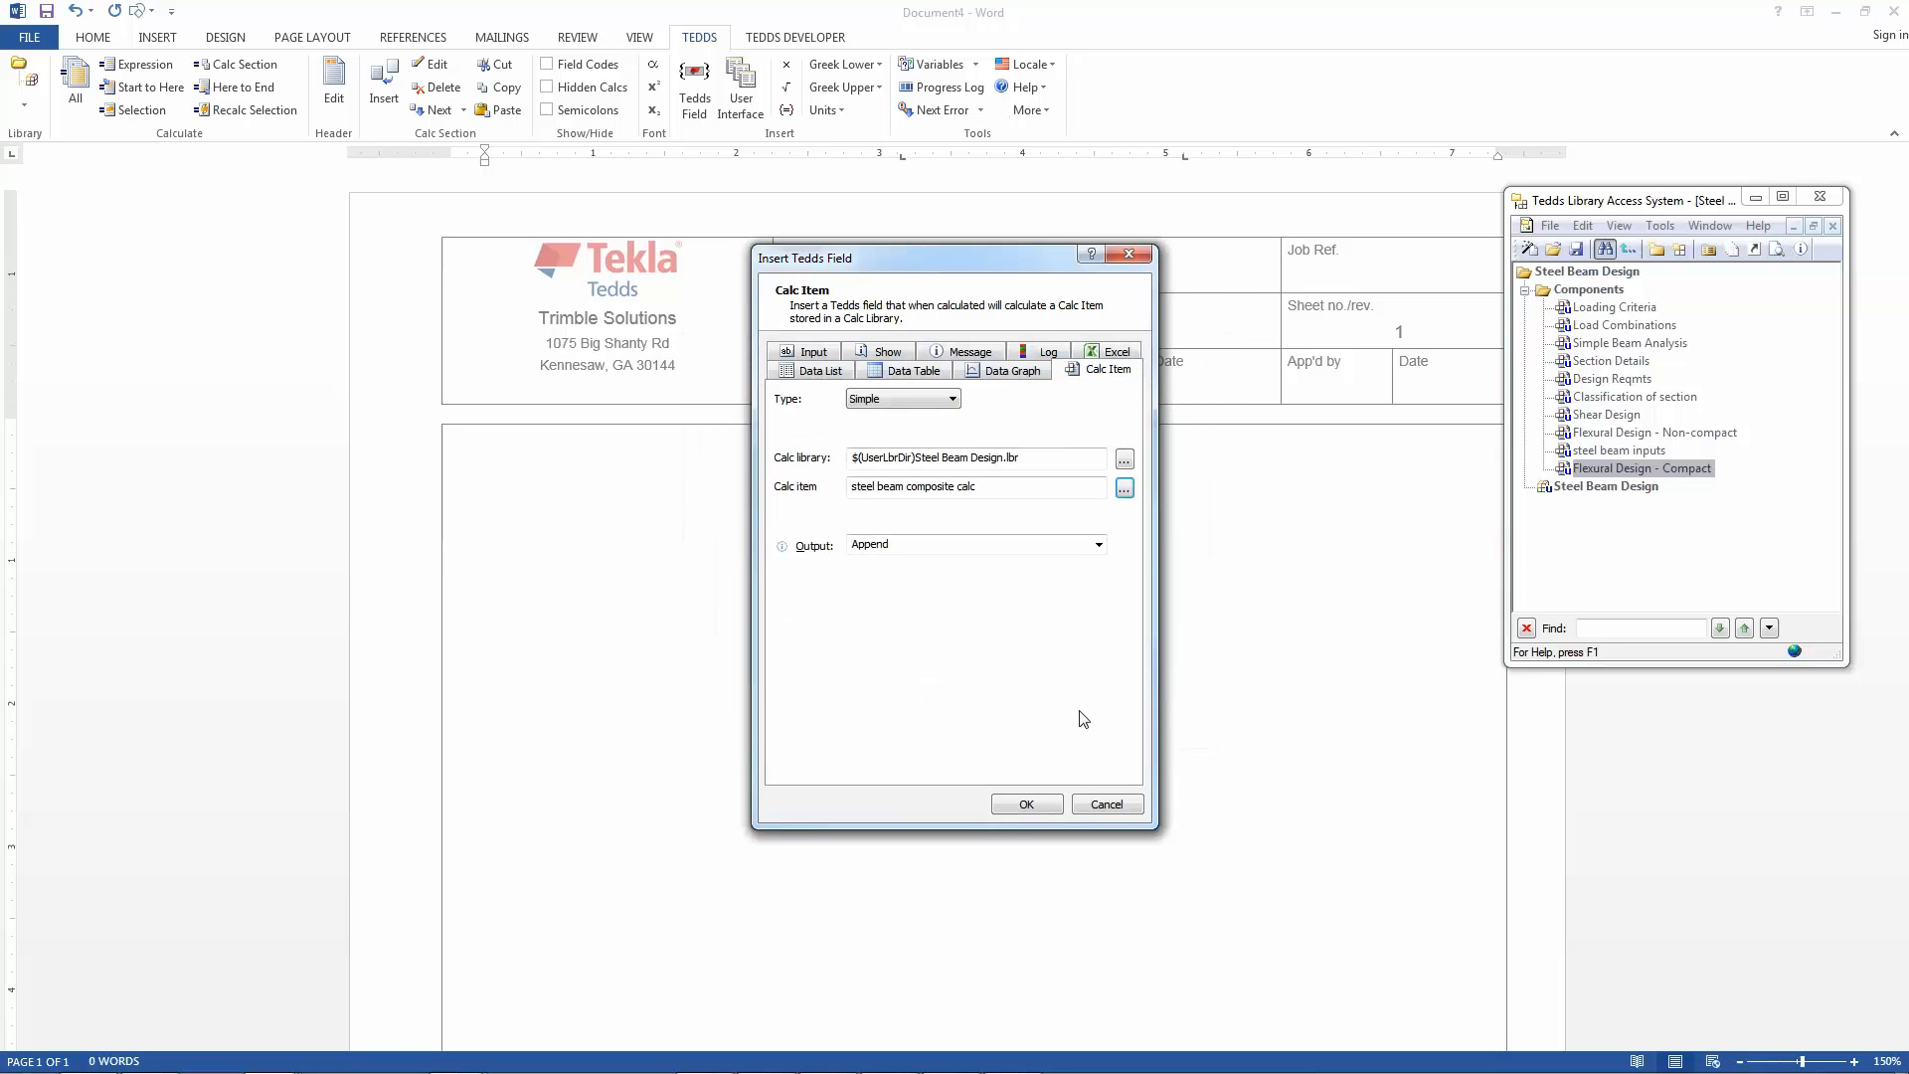
left_click(1026, 803)
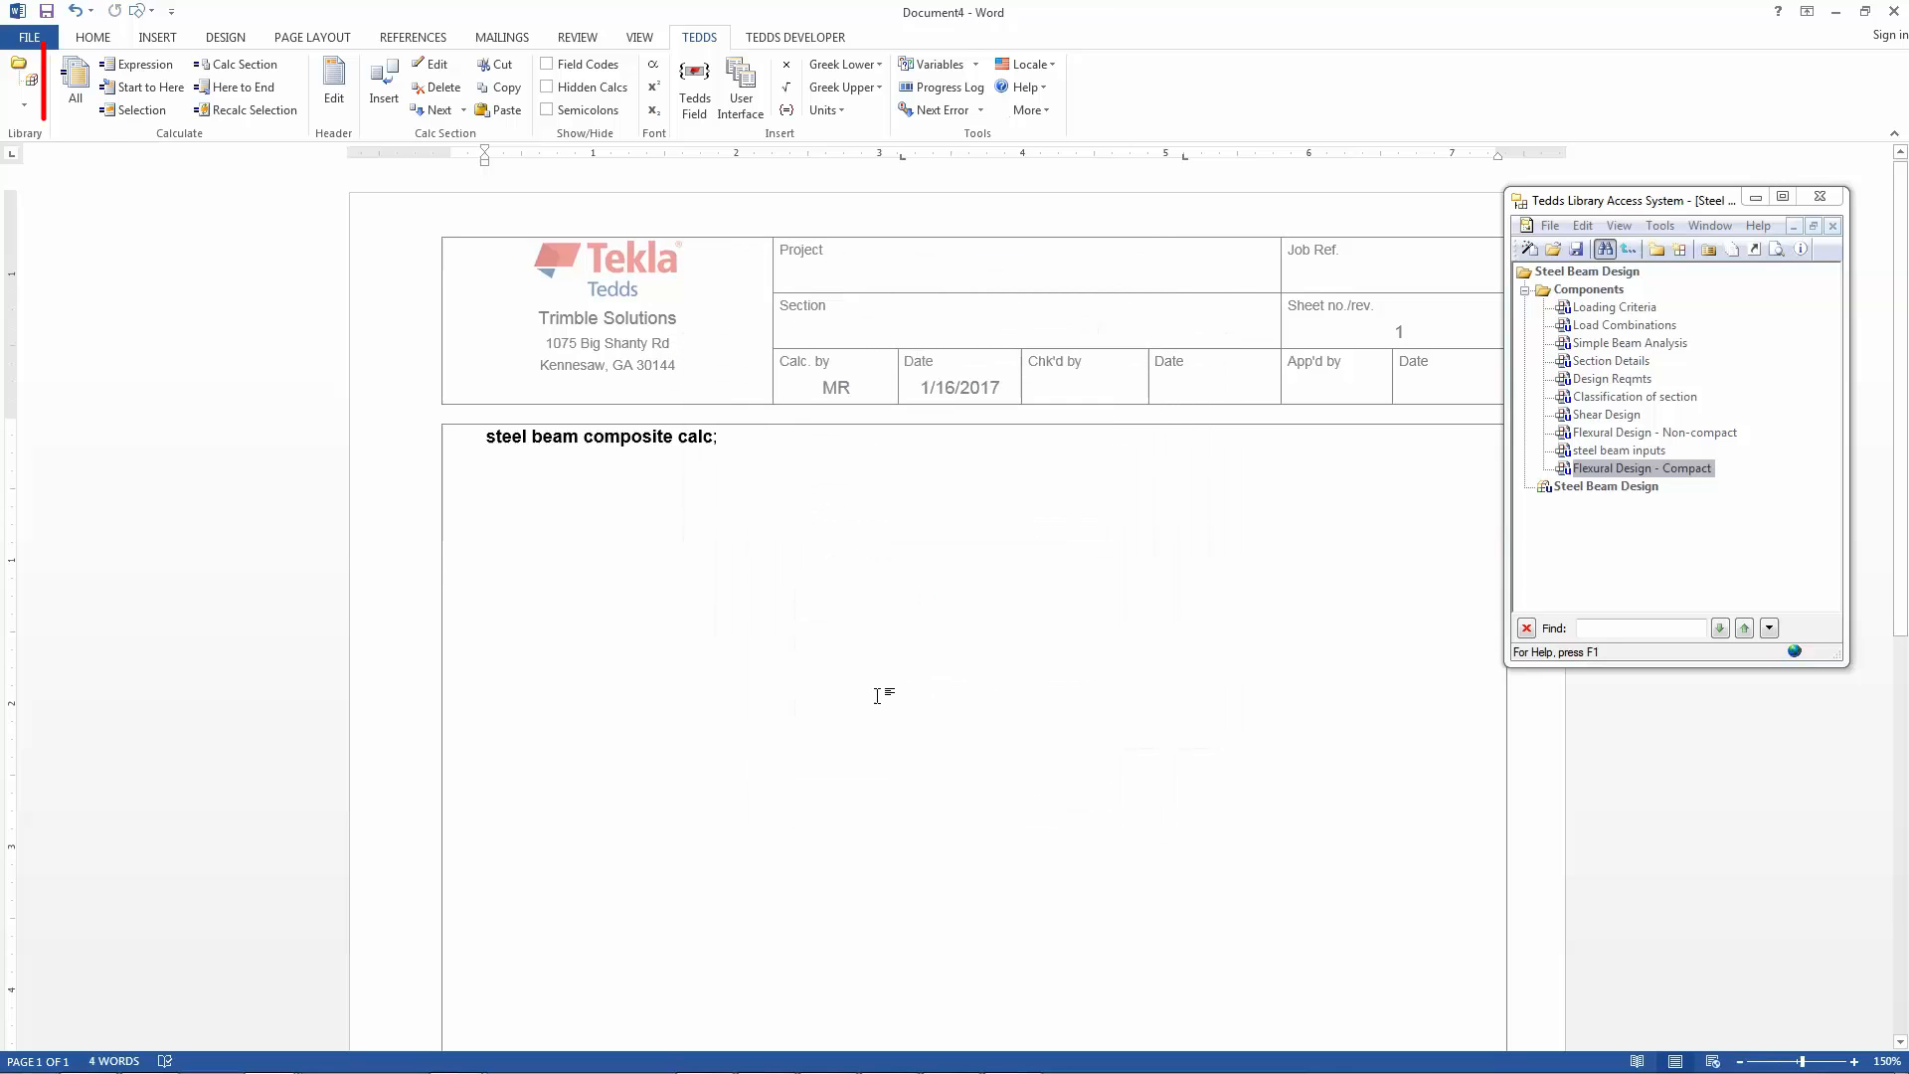
- Calculate the whole document and set dead load 20, live load 60, roof live load 15 and snow load 25 psf
left_click(76, 105)
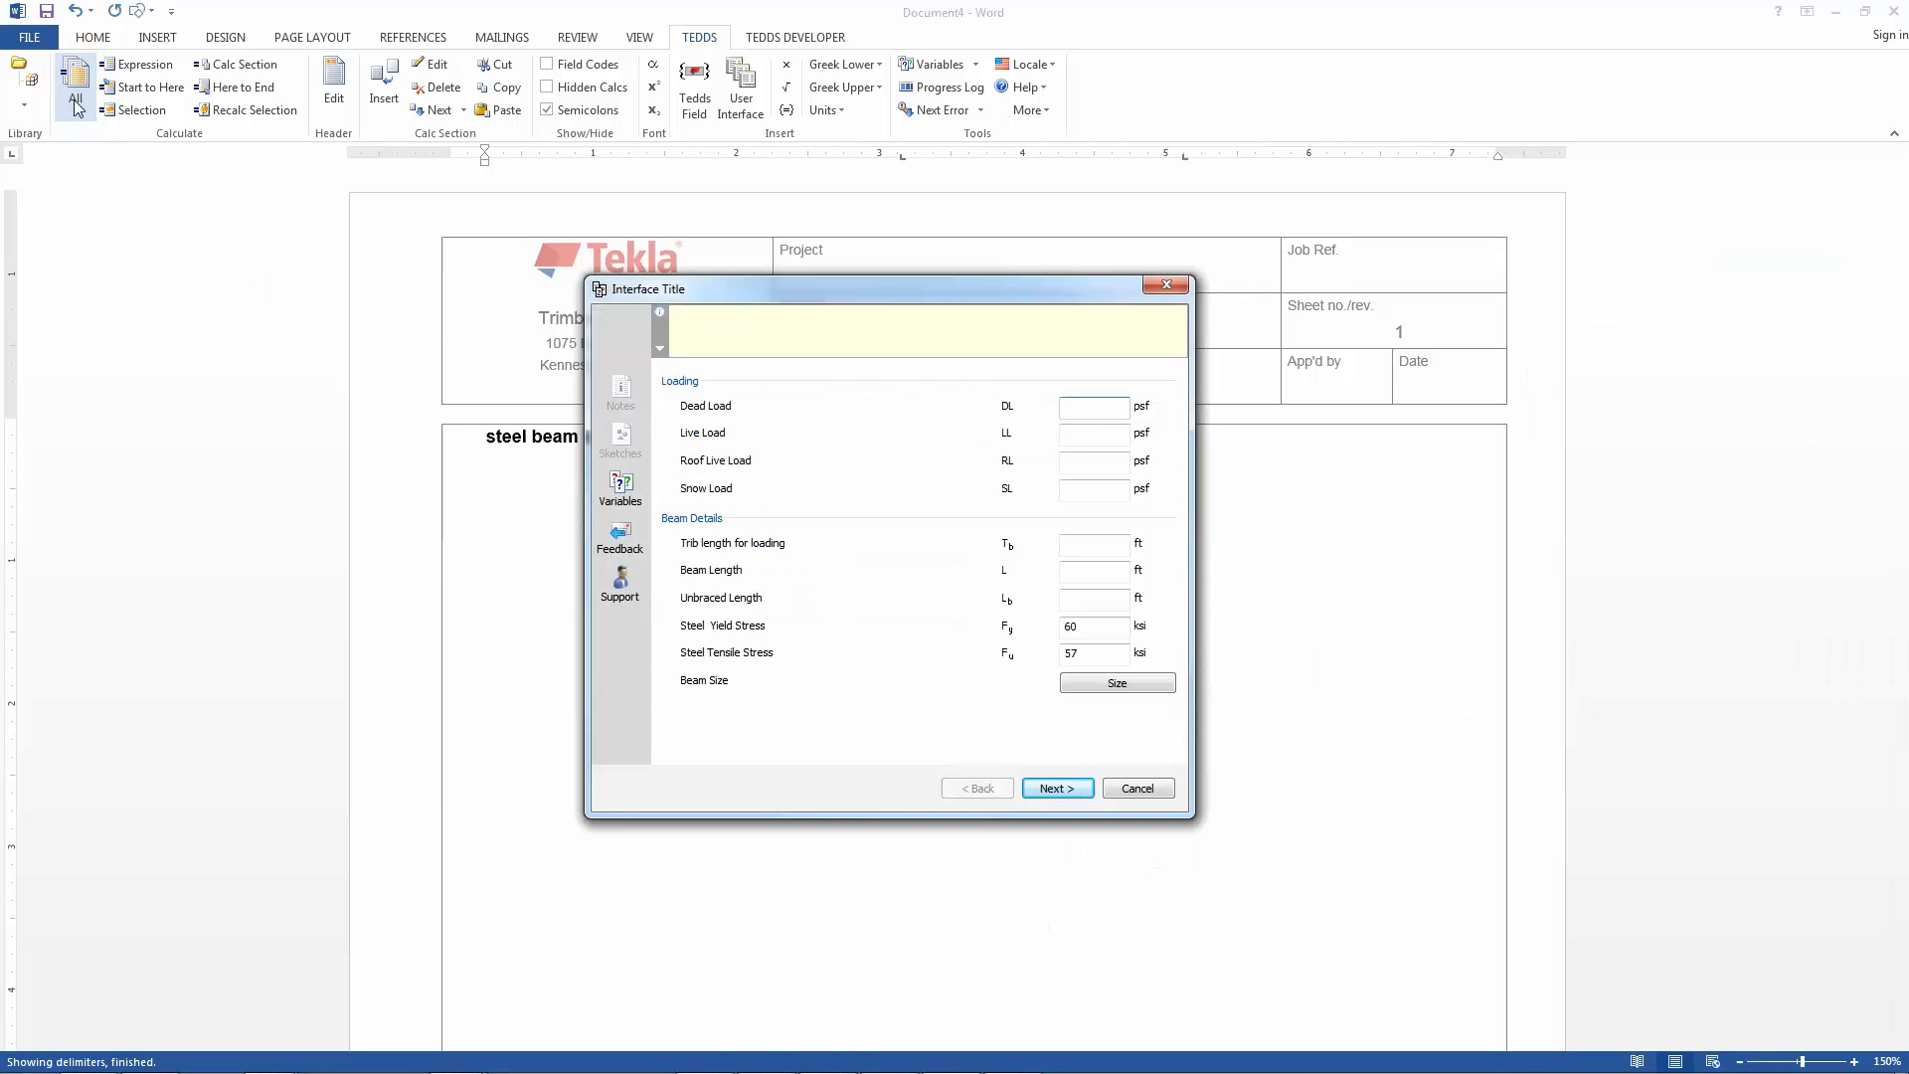
key("Tab")
type("60")
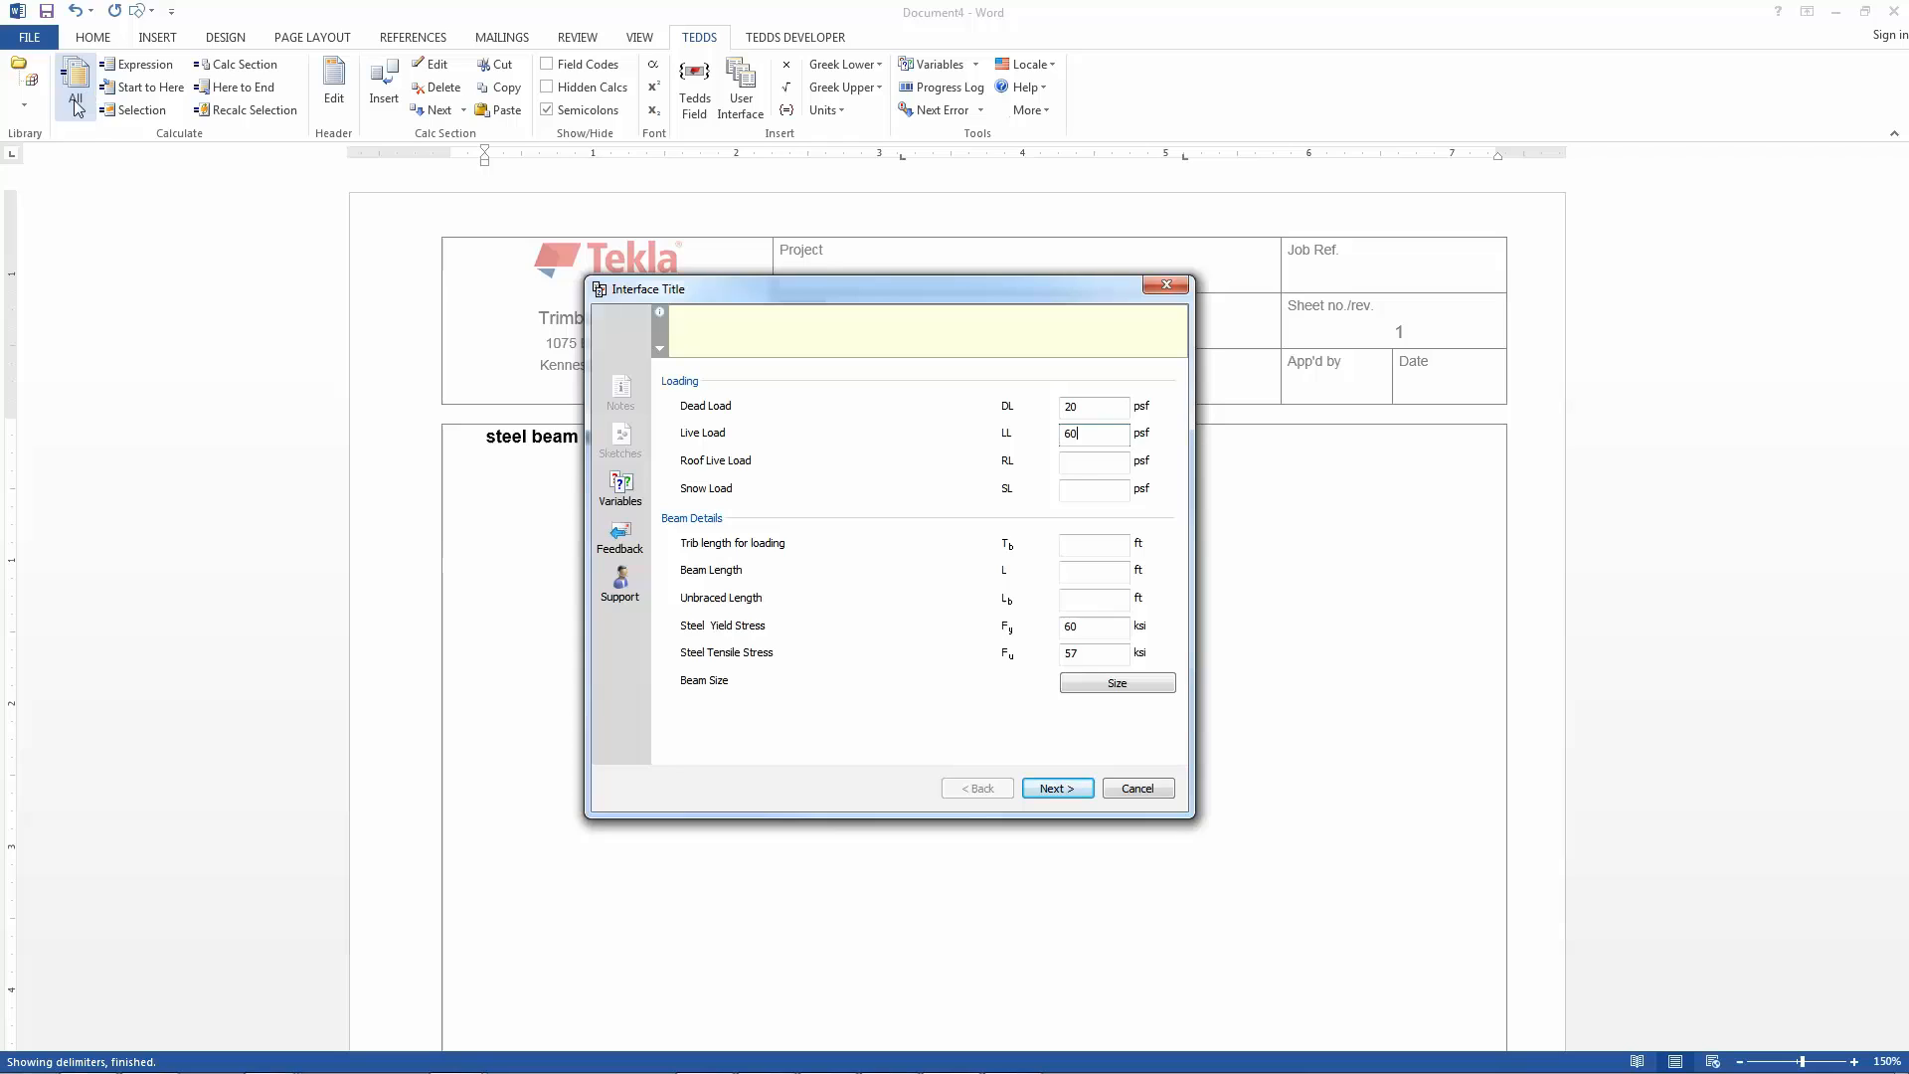
key("Tab")
type("15")
key("Tab")
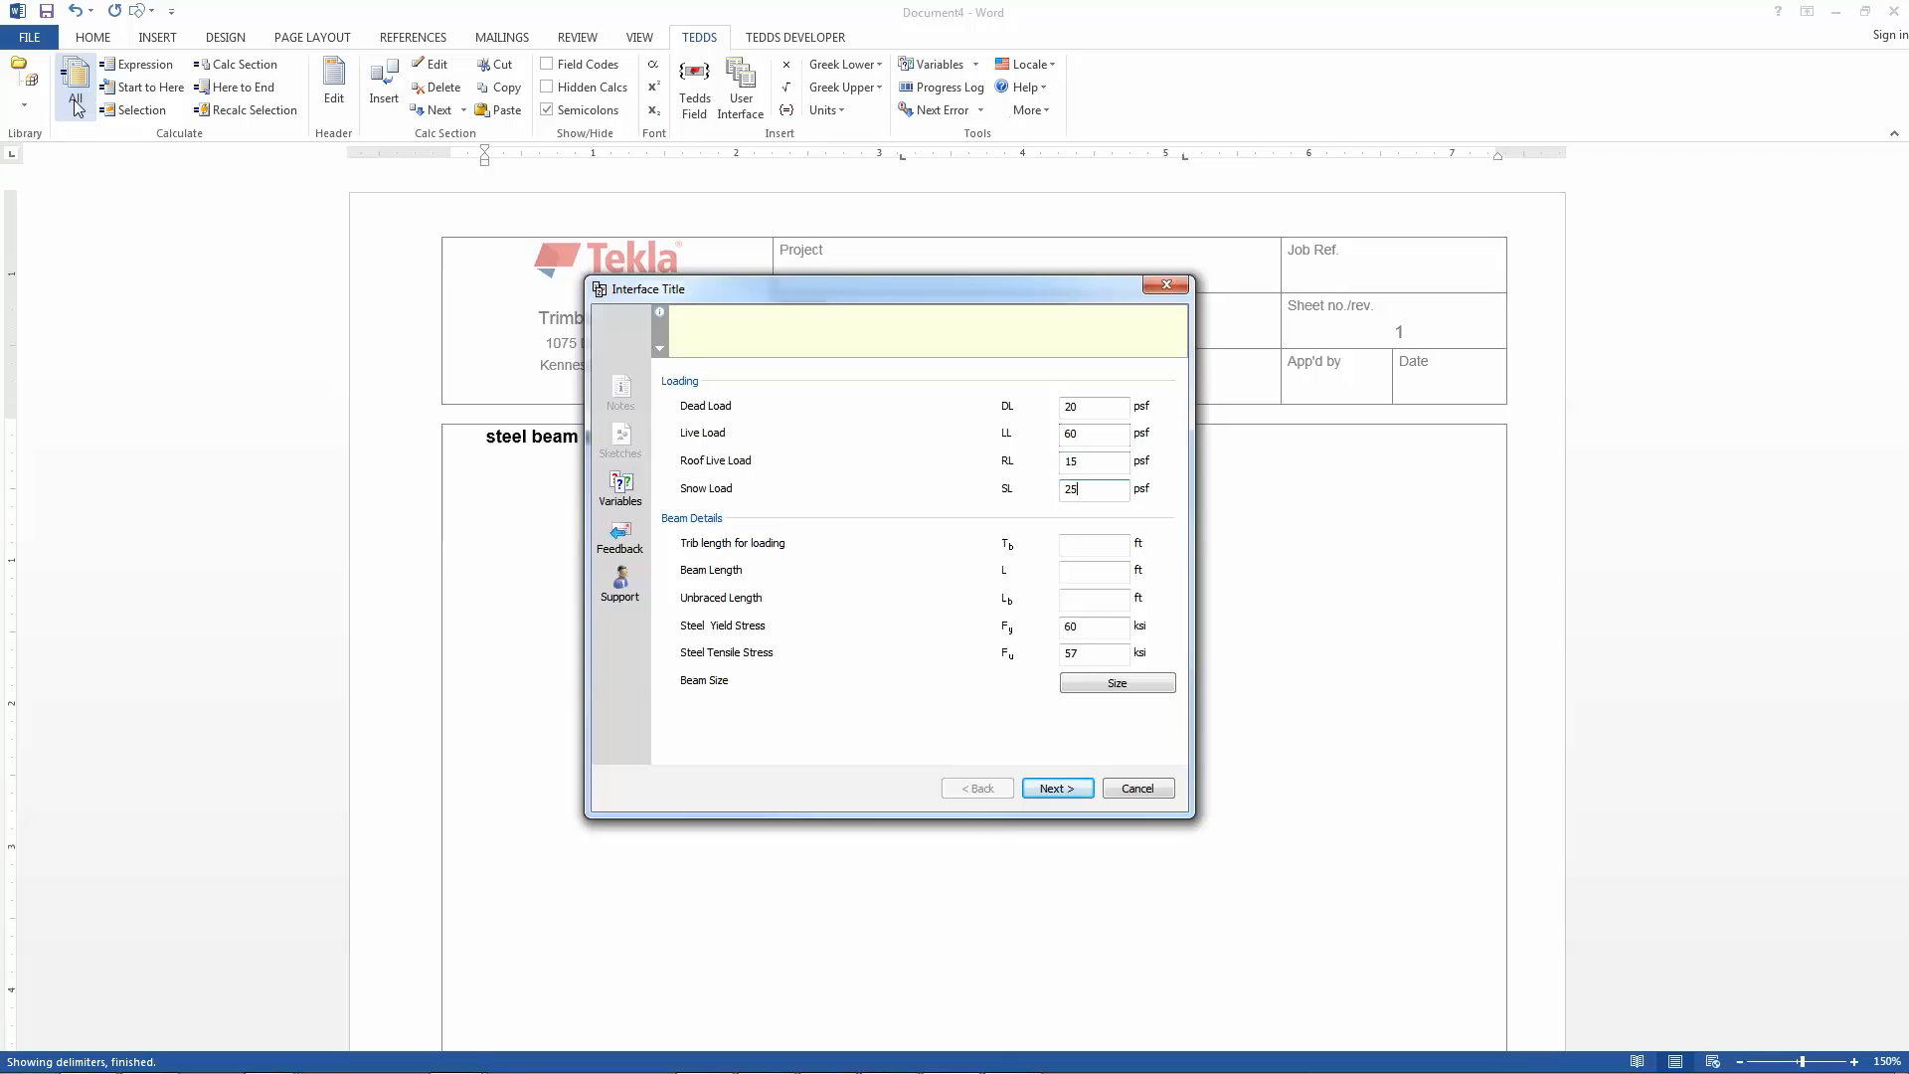
- Set the tributary length to 15 ft, the beam length to 21 ft and the unbraced length to 6 ft
key("Tab")
type("21")
key("Tab")
type("6")
- Choose the W 8x28 beam size, run the calculation and review the shear and flexure output
left_click(1097, 684)
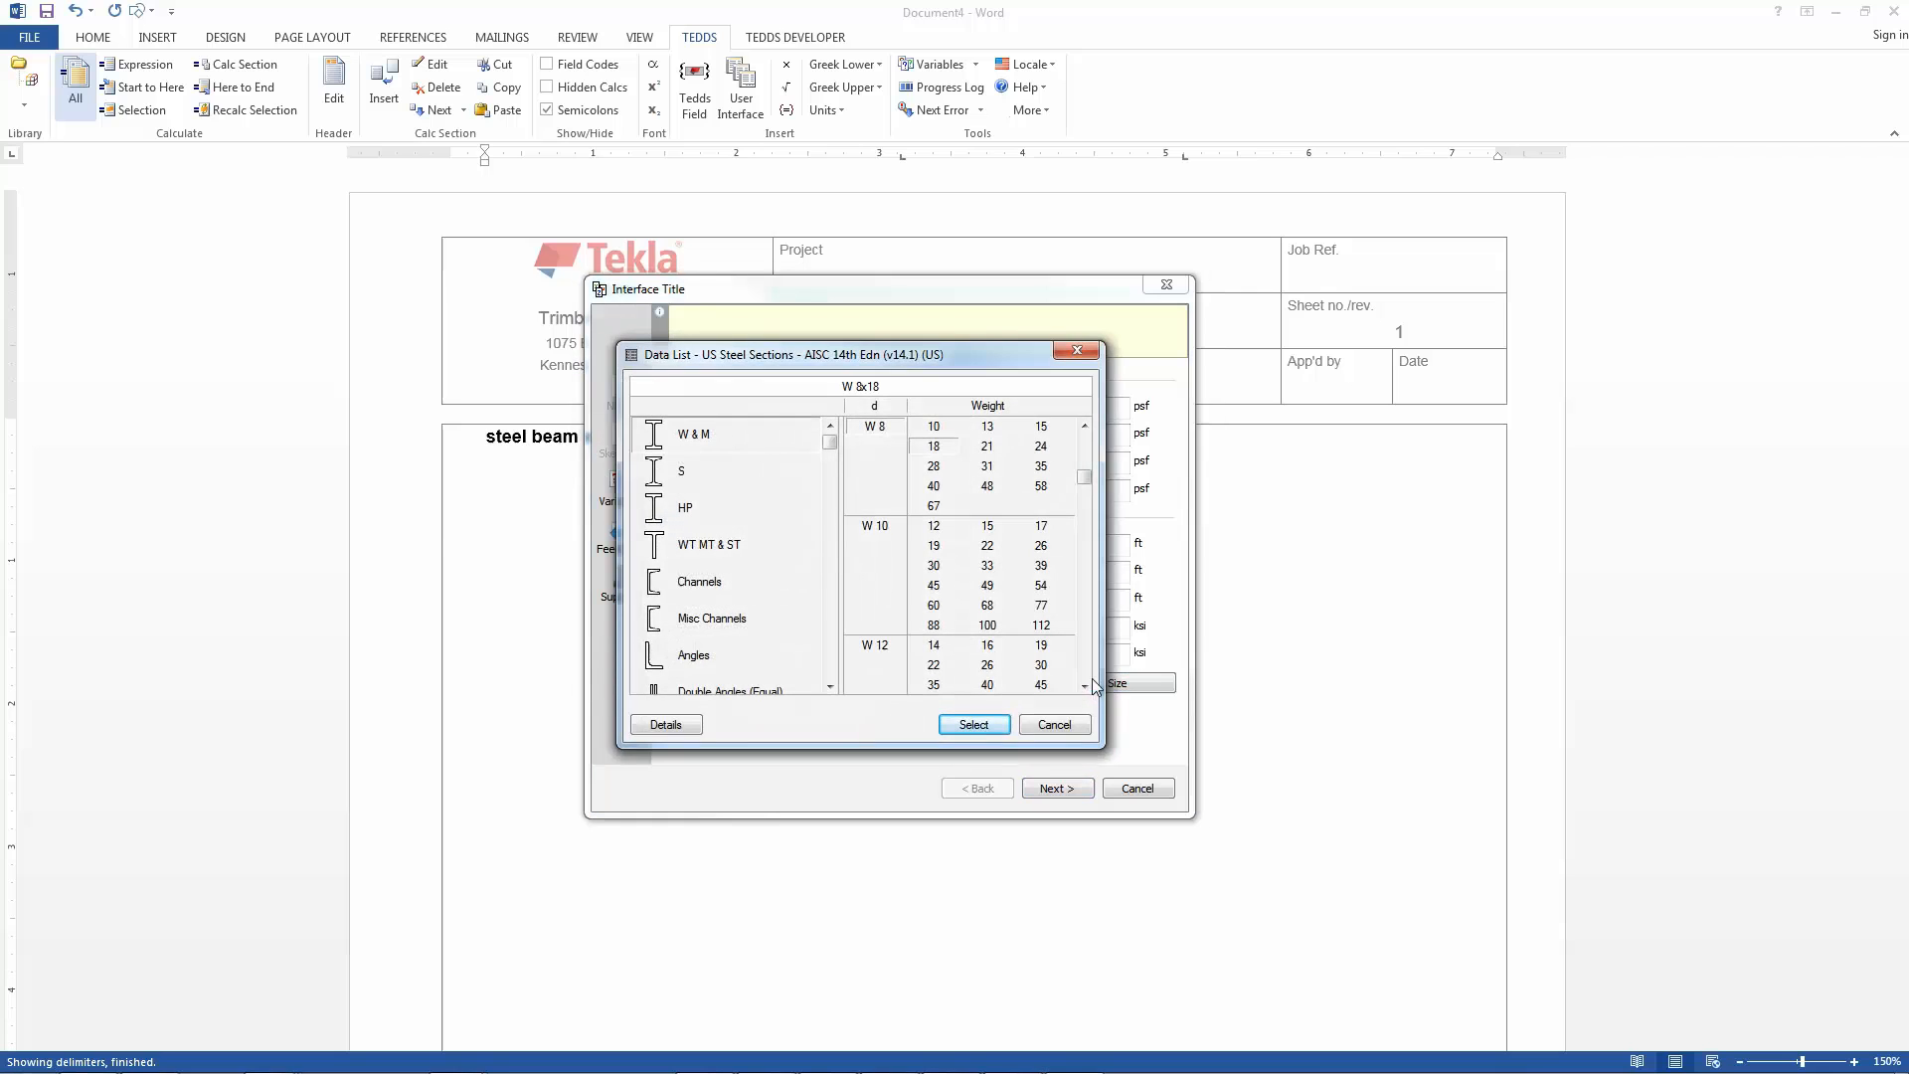
left_click(949, 485)
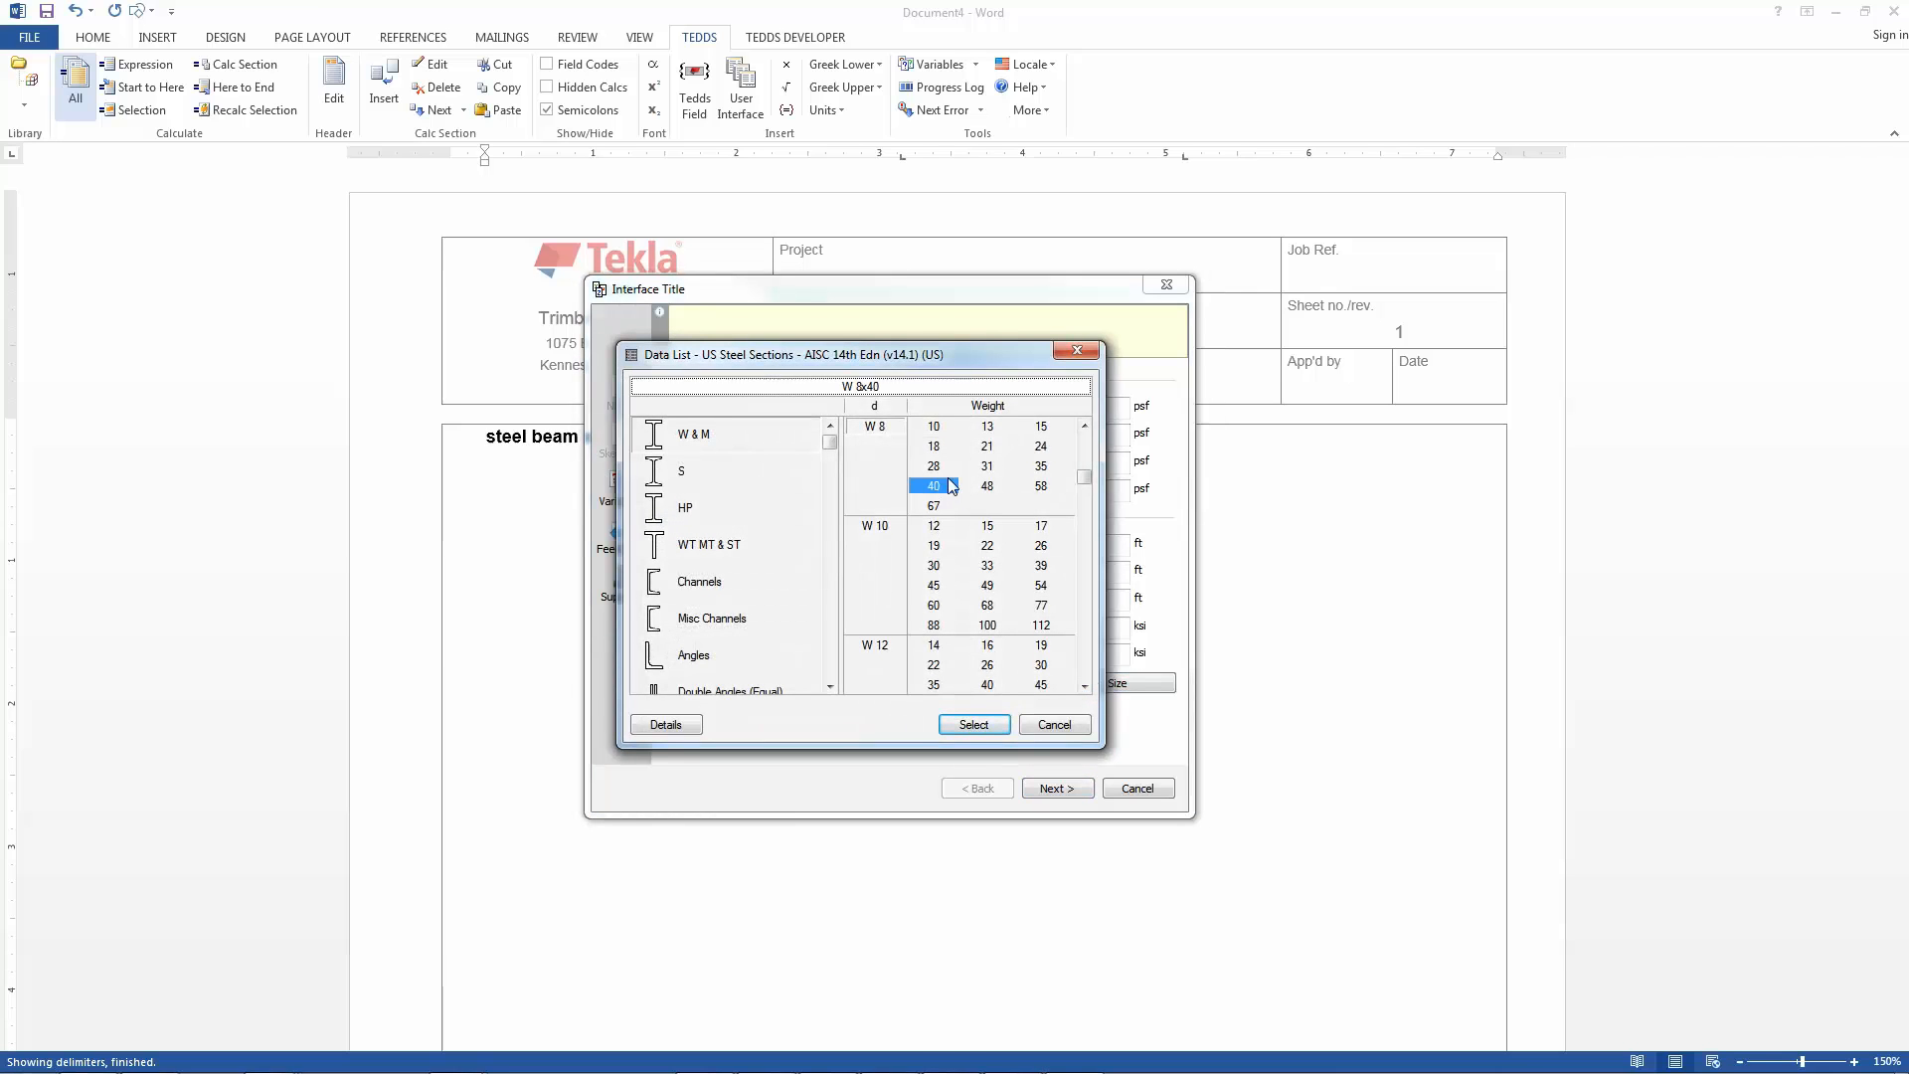
left_click(982, 726)
left_click(1057, 788)
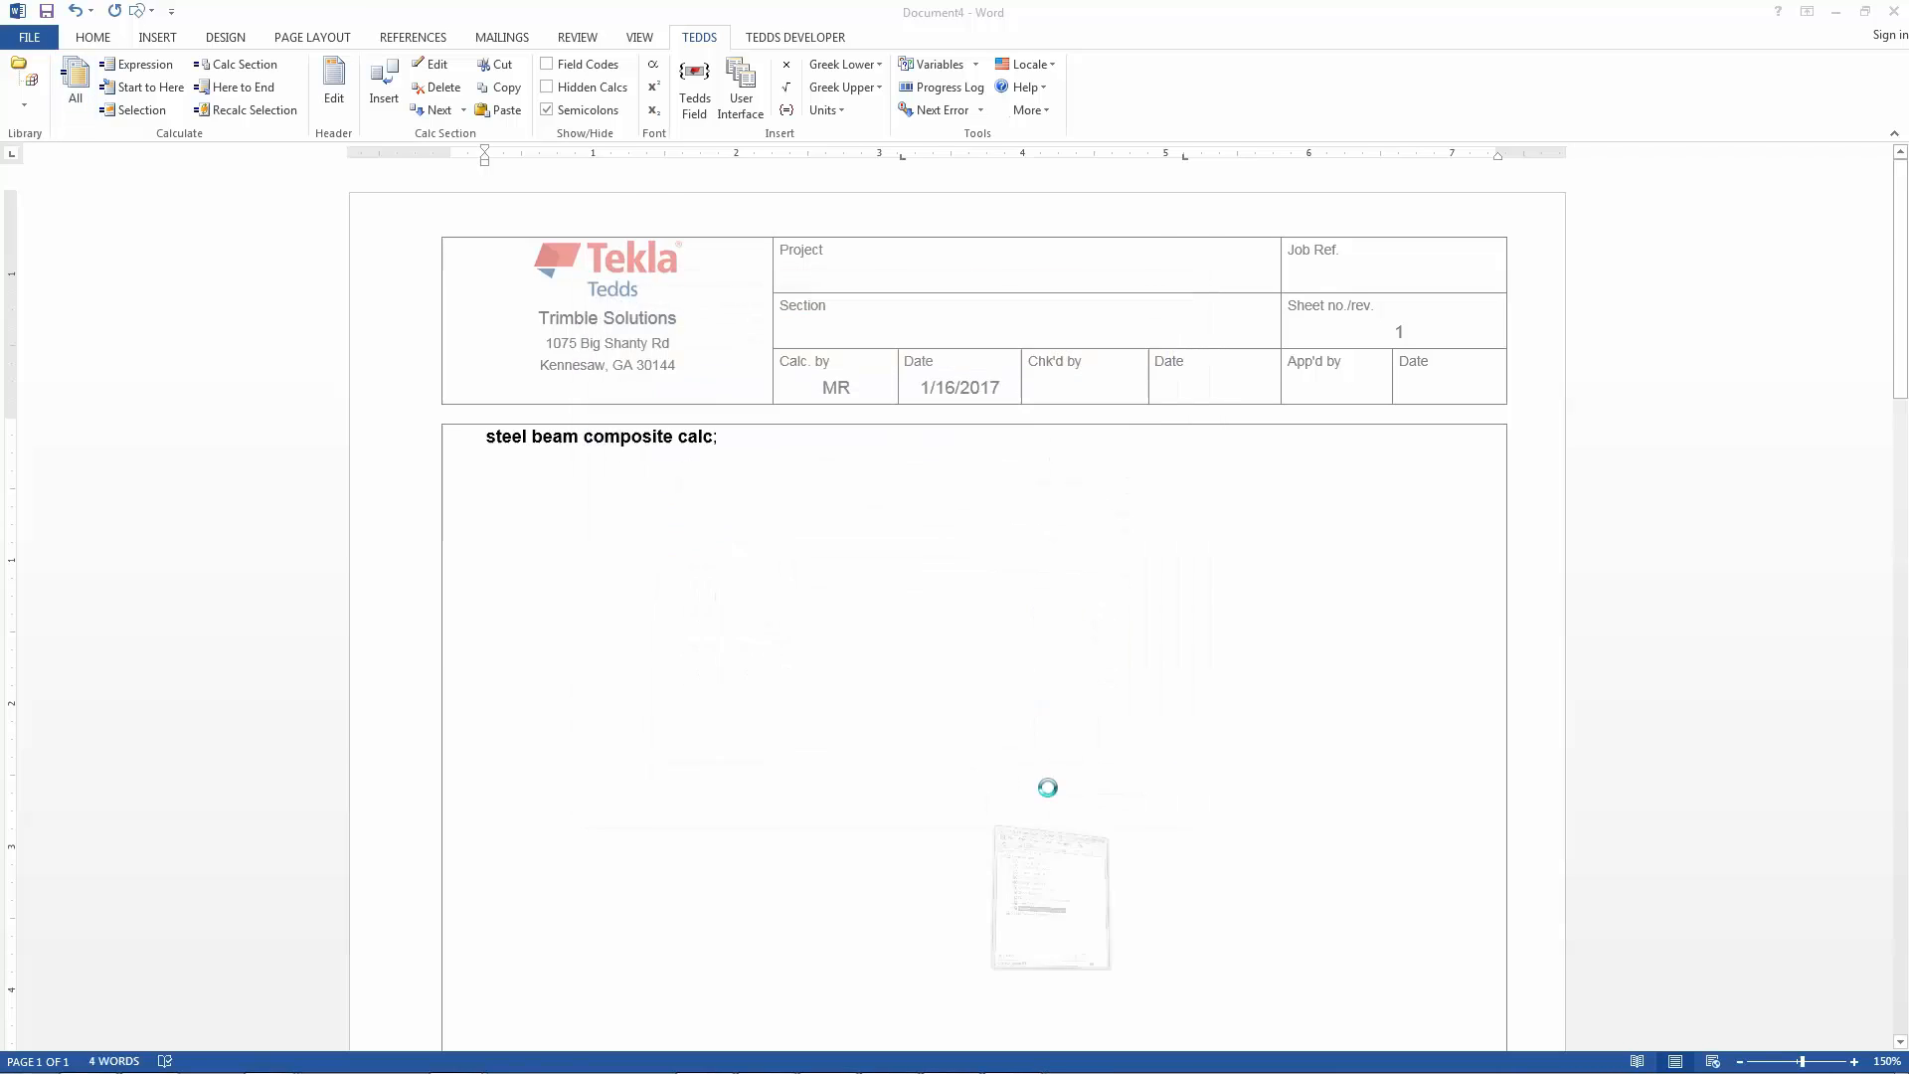
scroll(1050, 789, "down", 15)
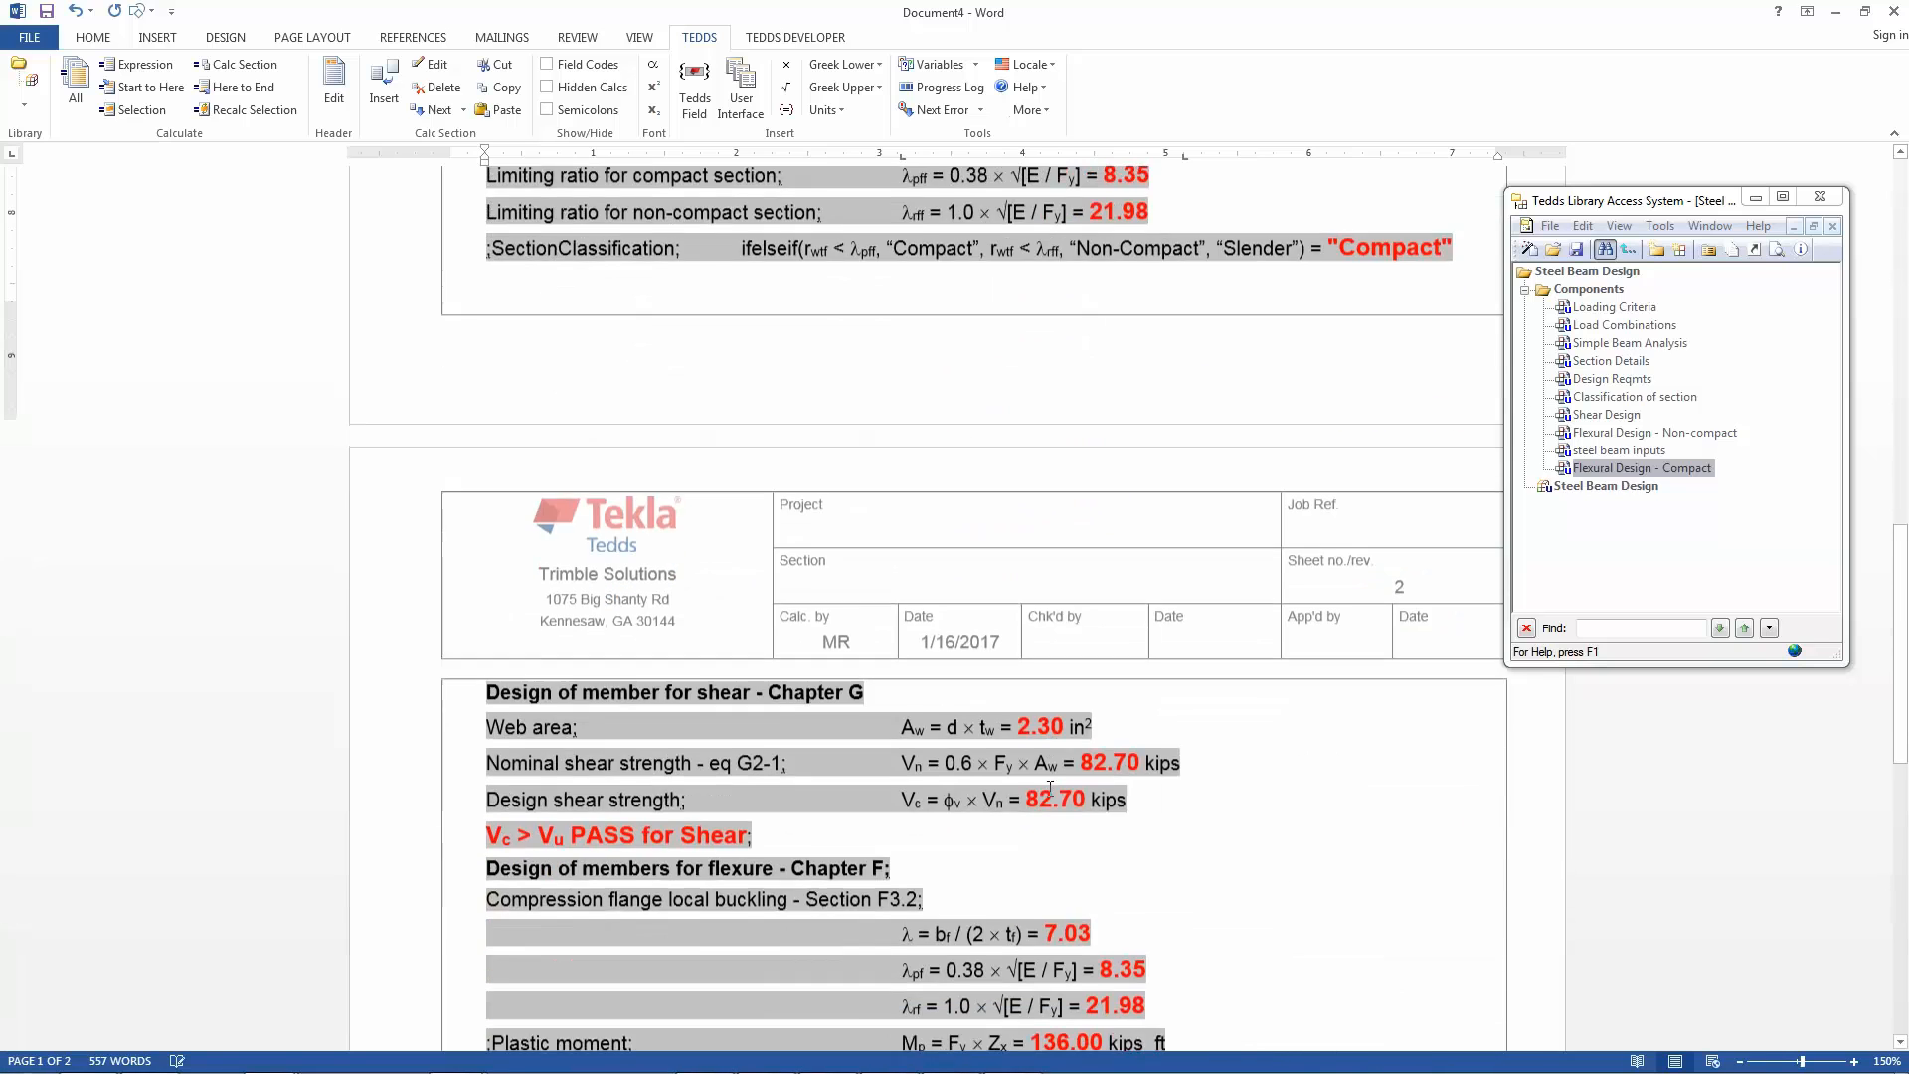
scroll(1050, 789, "down", 3)
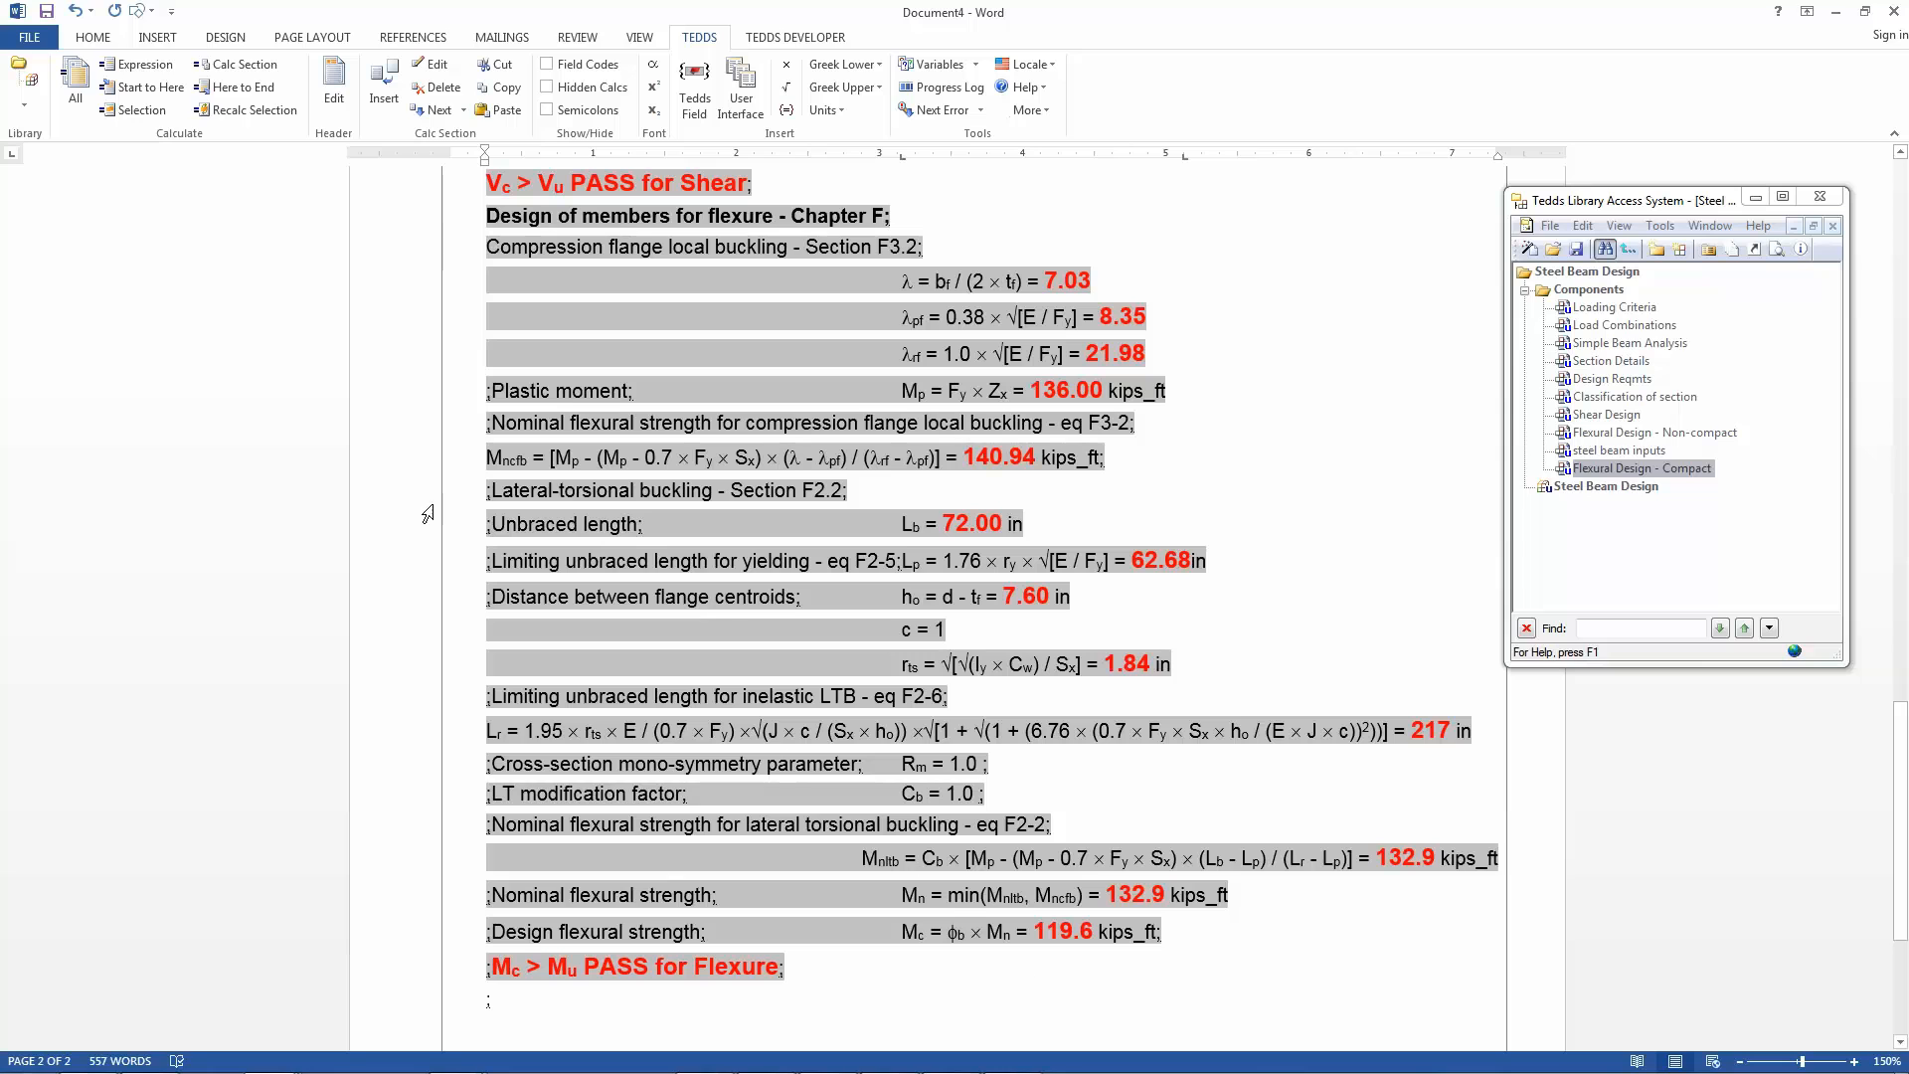
- Recalculate the document with the beam size set to W 8x31 and review the section classification and flexural design output
left_click(68, 79)
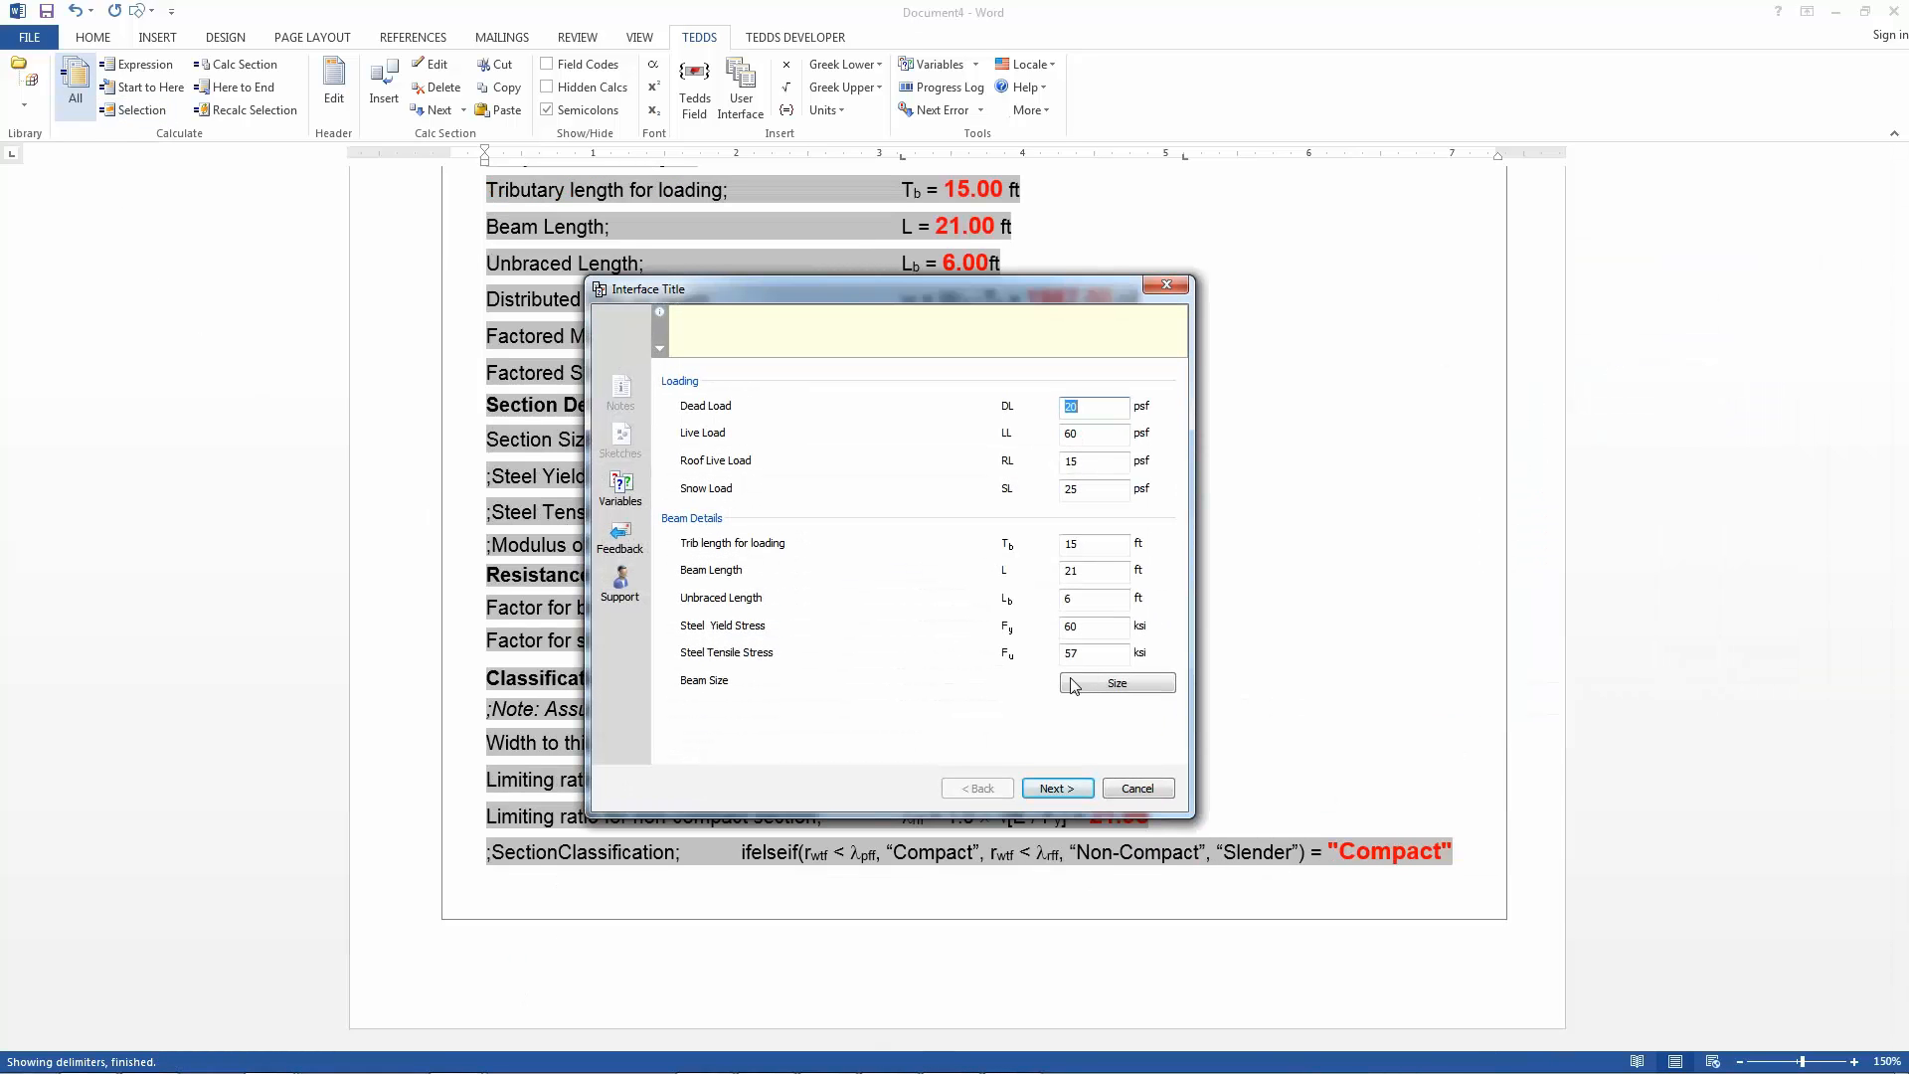
left_click(1074, 684)
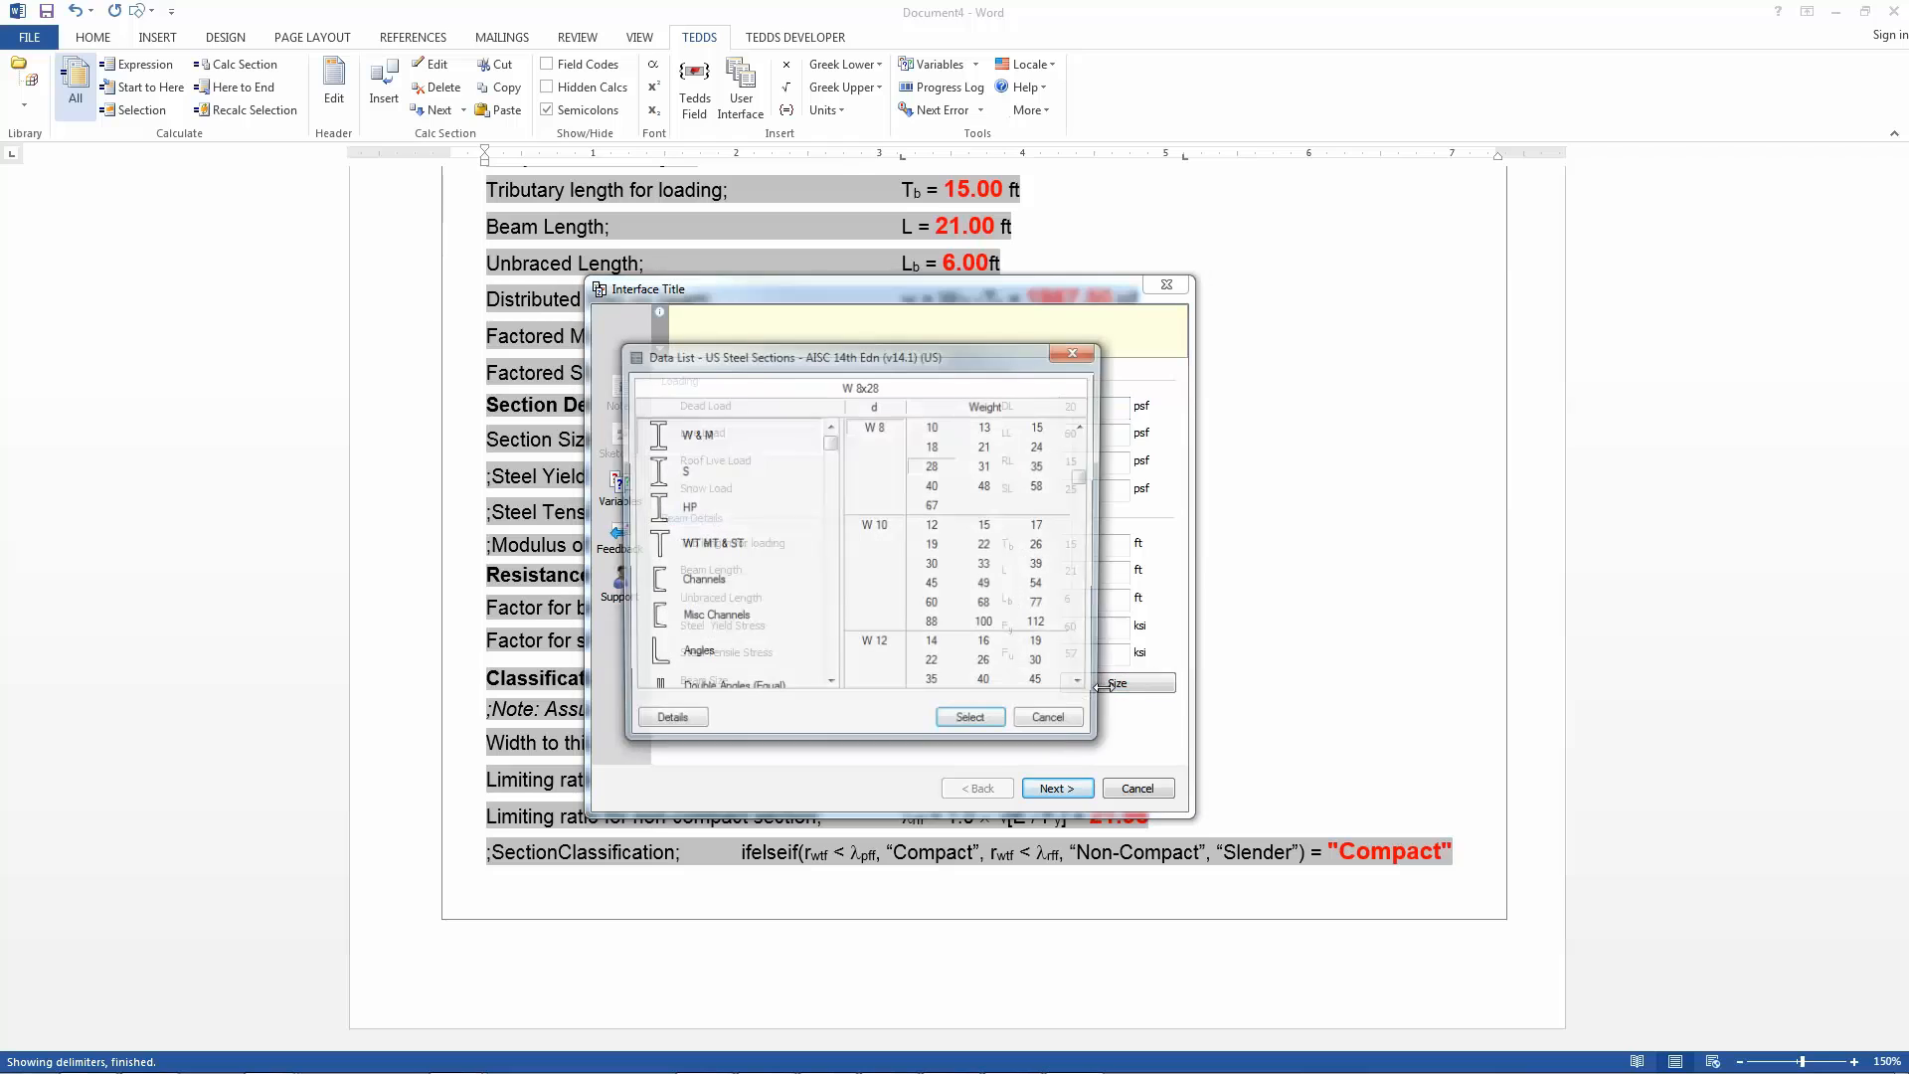
left_click(984, 467)
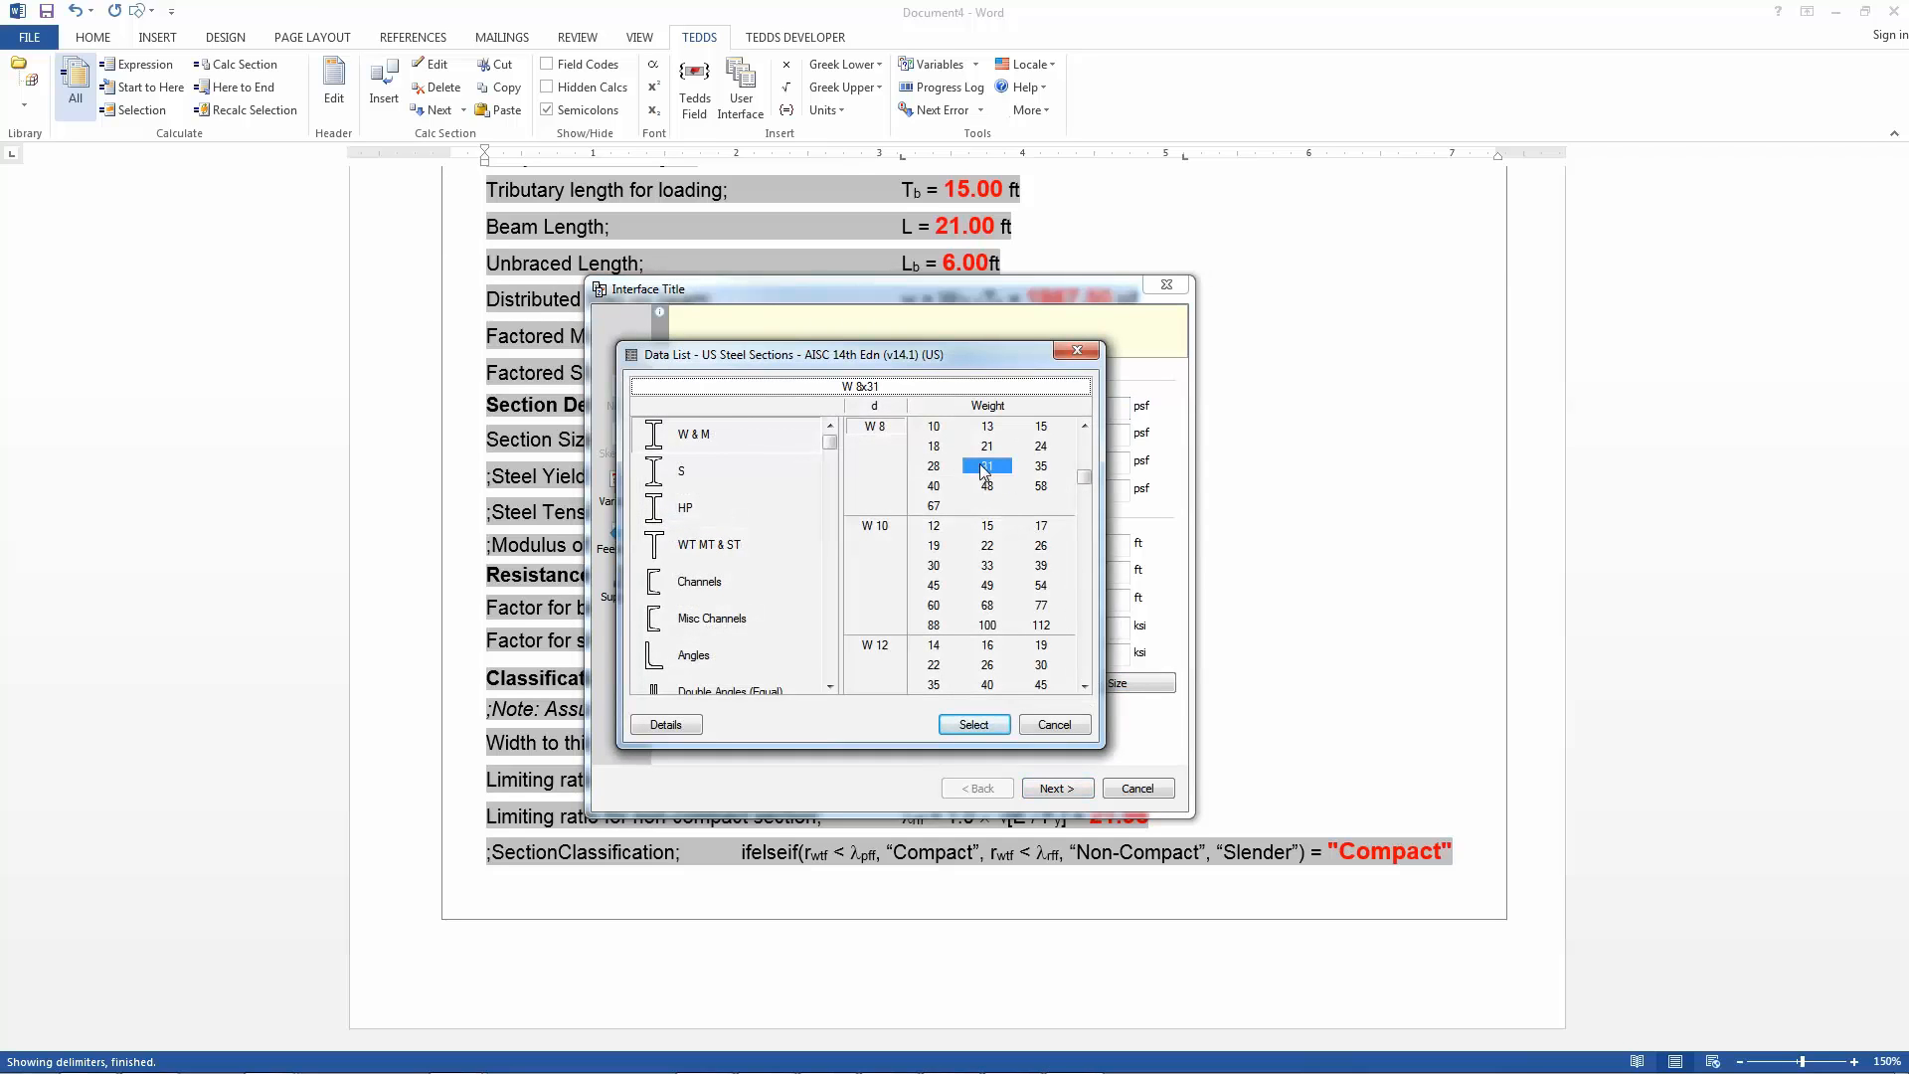
left_click(976, 725)
left_click(1054, 787)
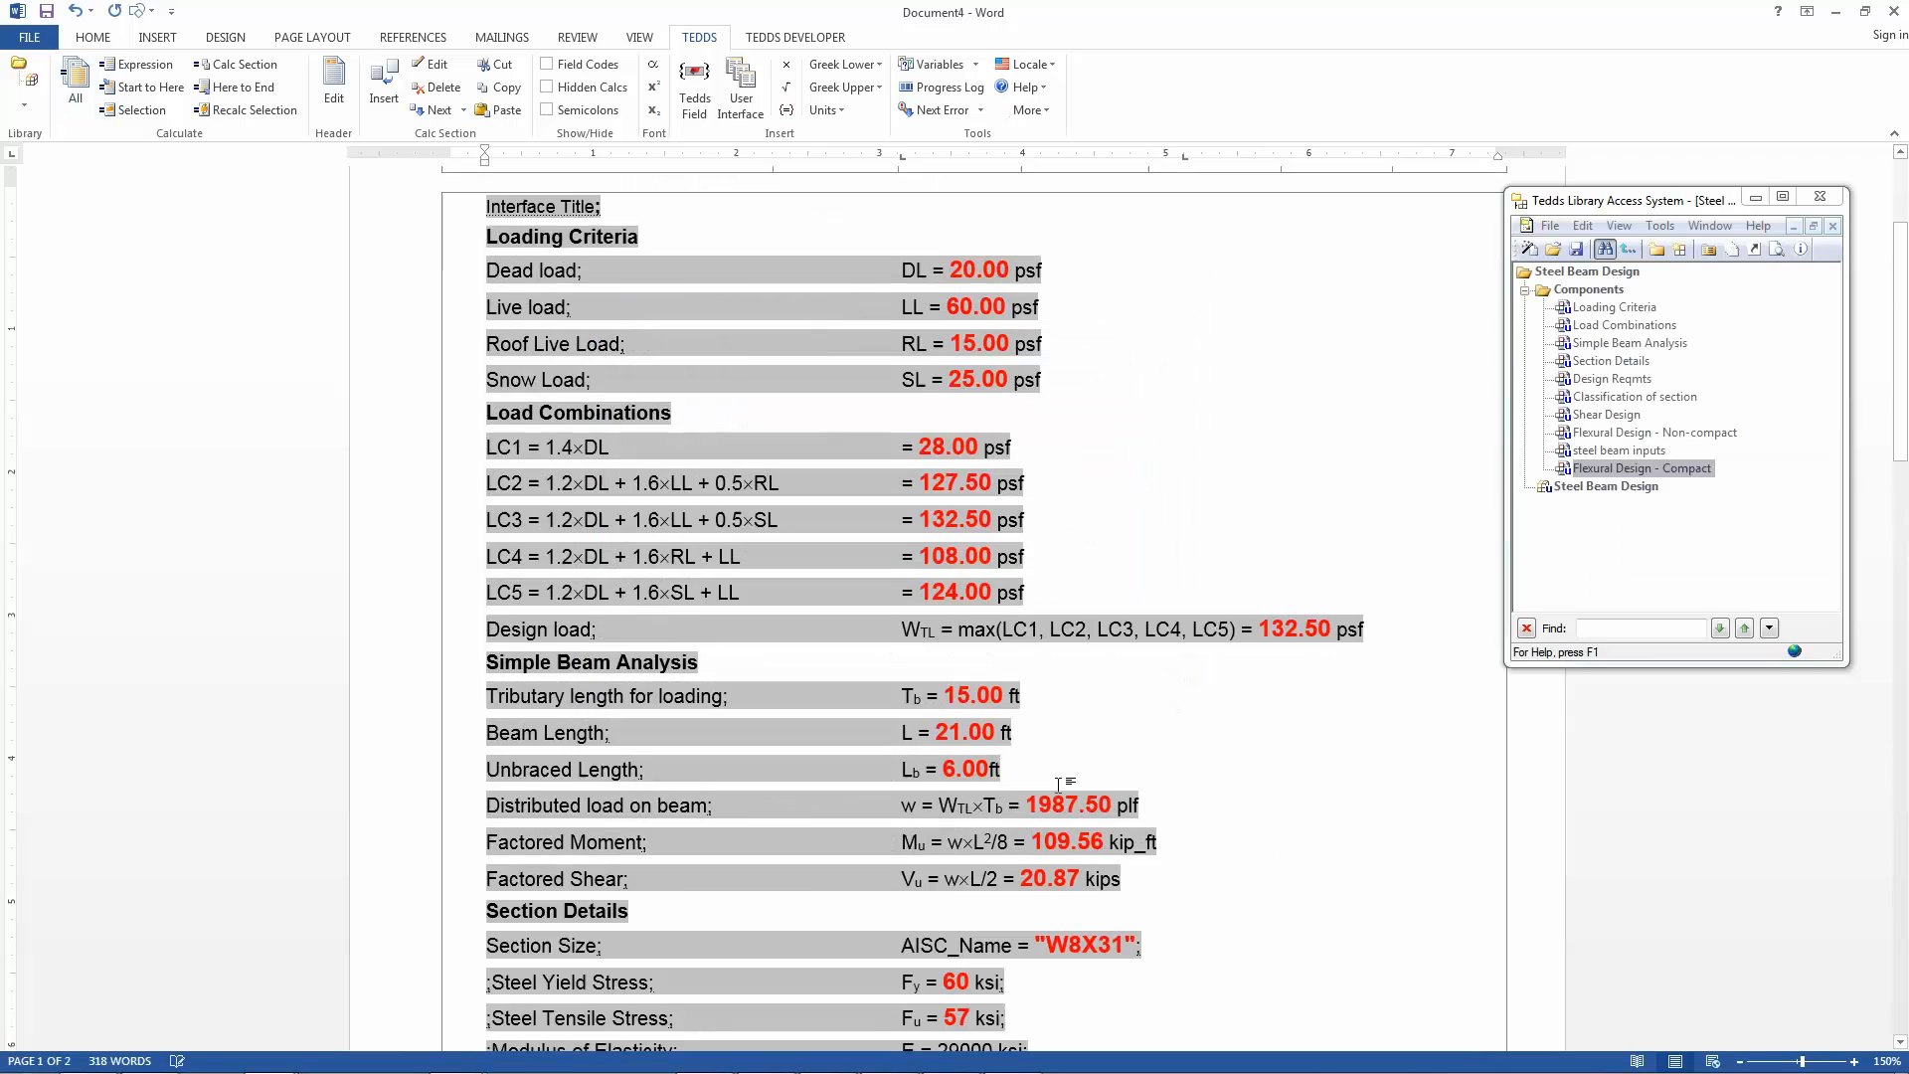
scroll(1059, 786, "down", 10)
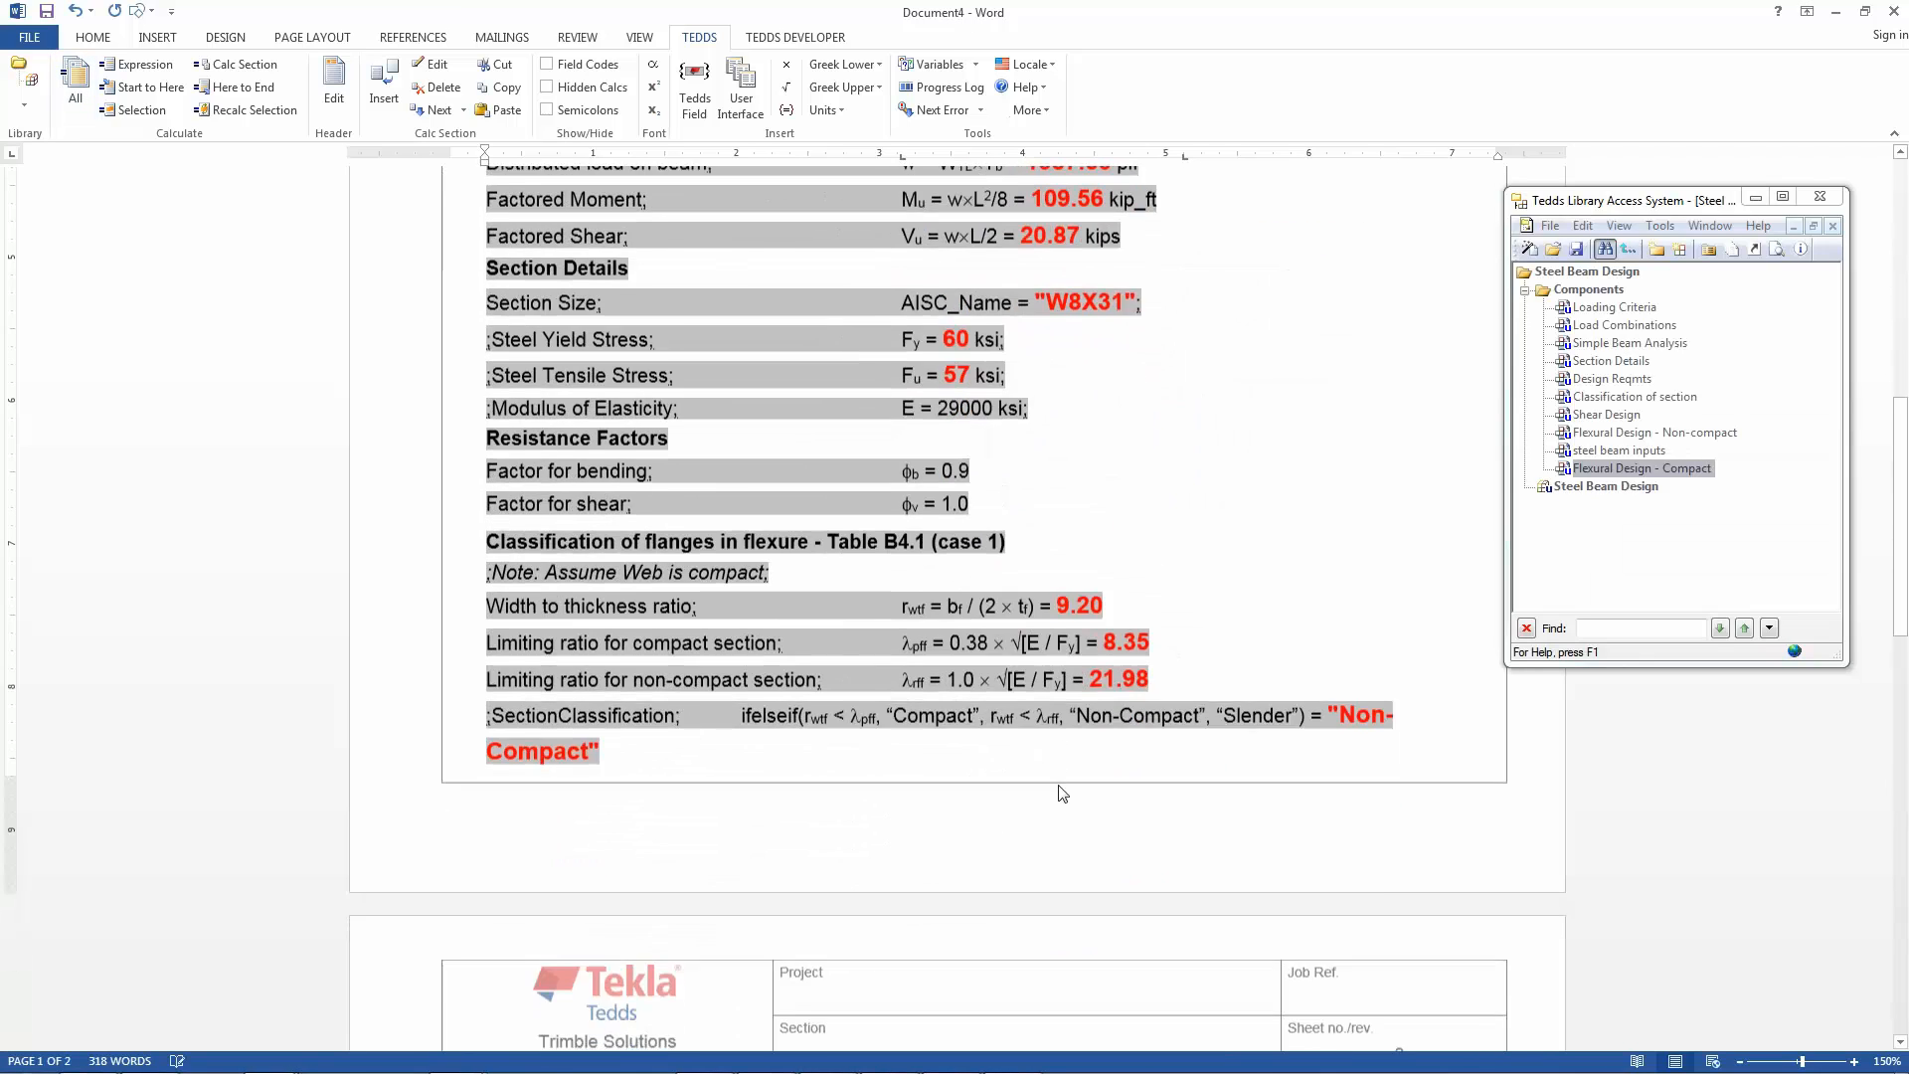
scroll(1061, 792, "down", 3)
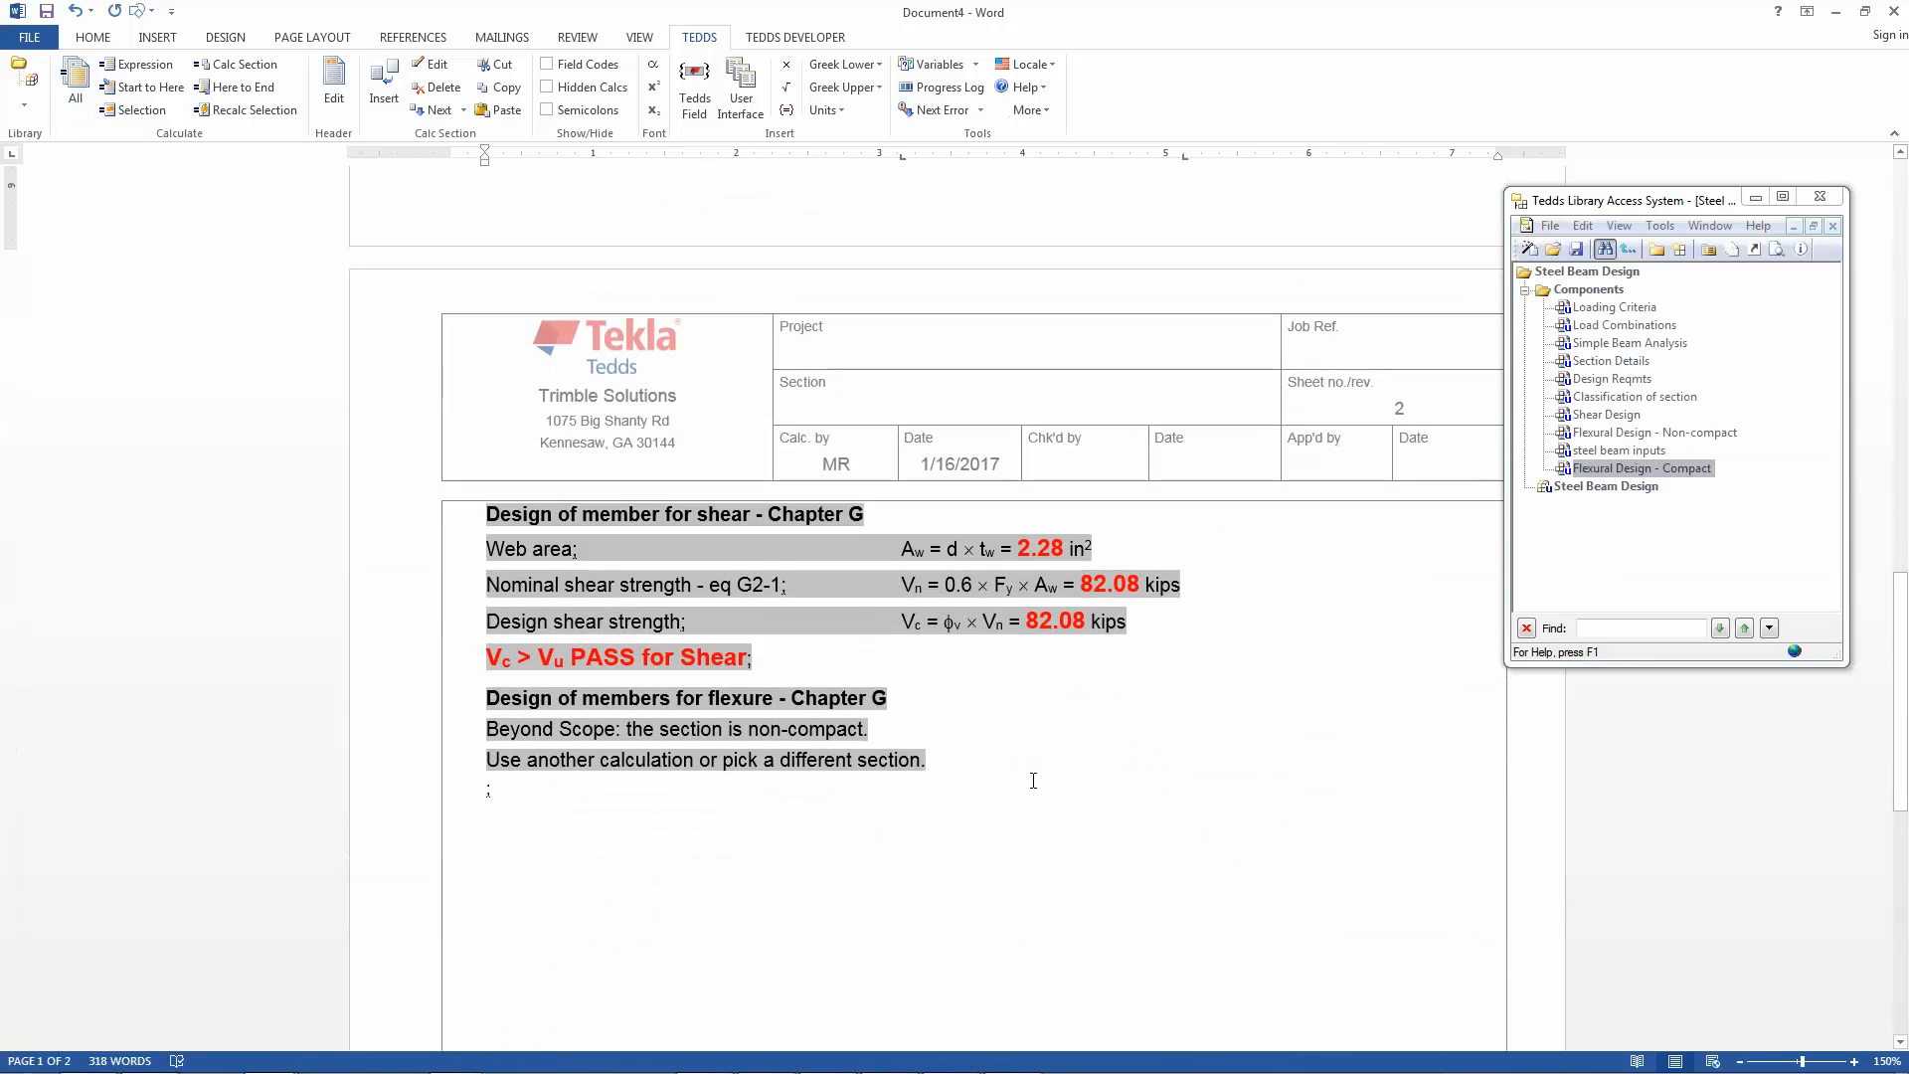
left_click(1033, 783)
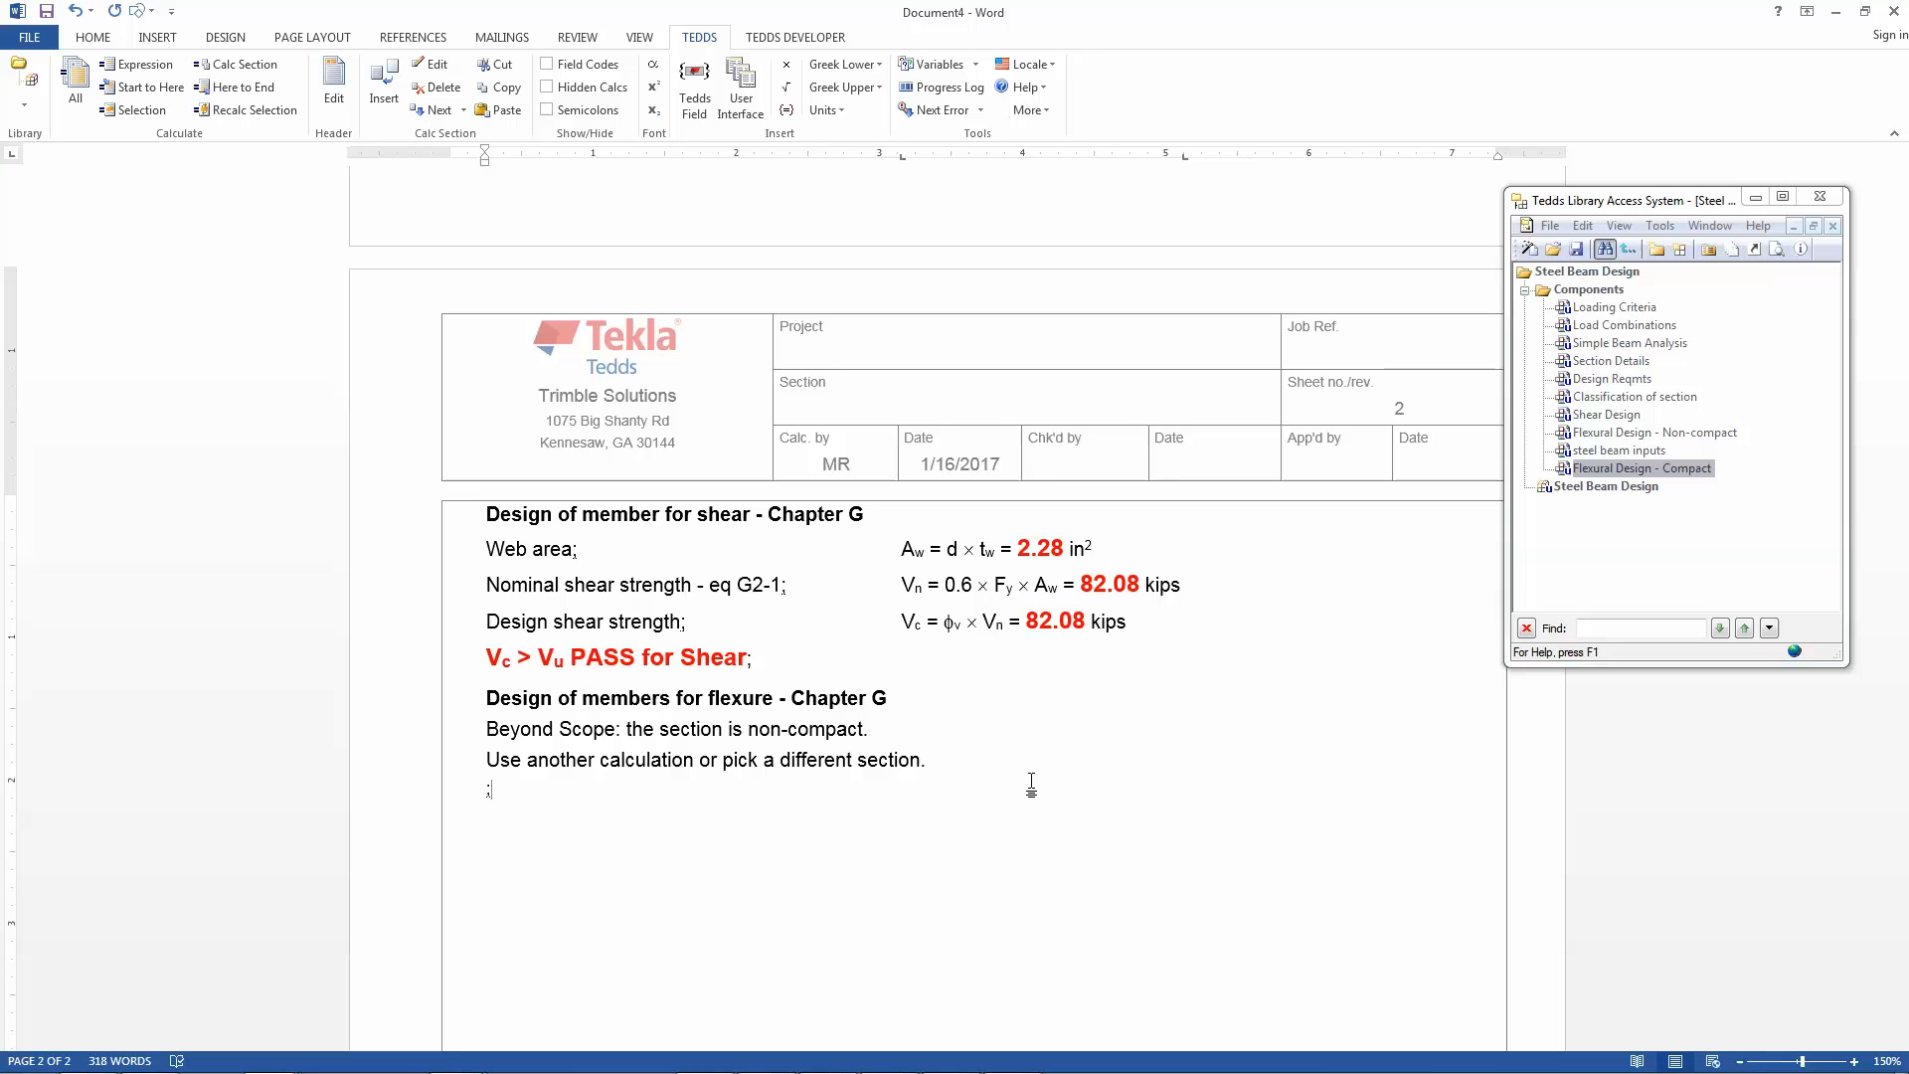
- Locate the Developer Tutorials in the Tedds help documentation
left_click(1043, 89)
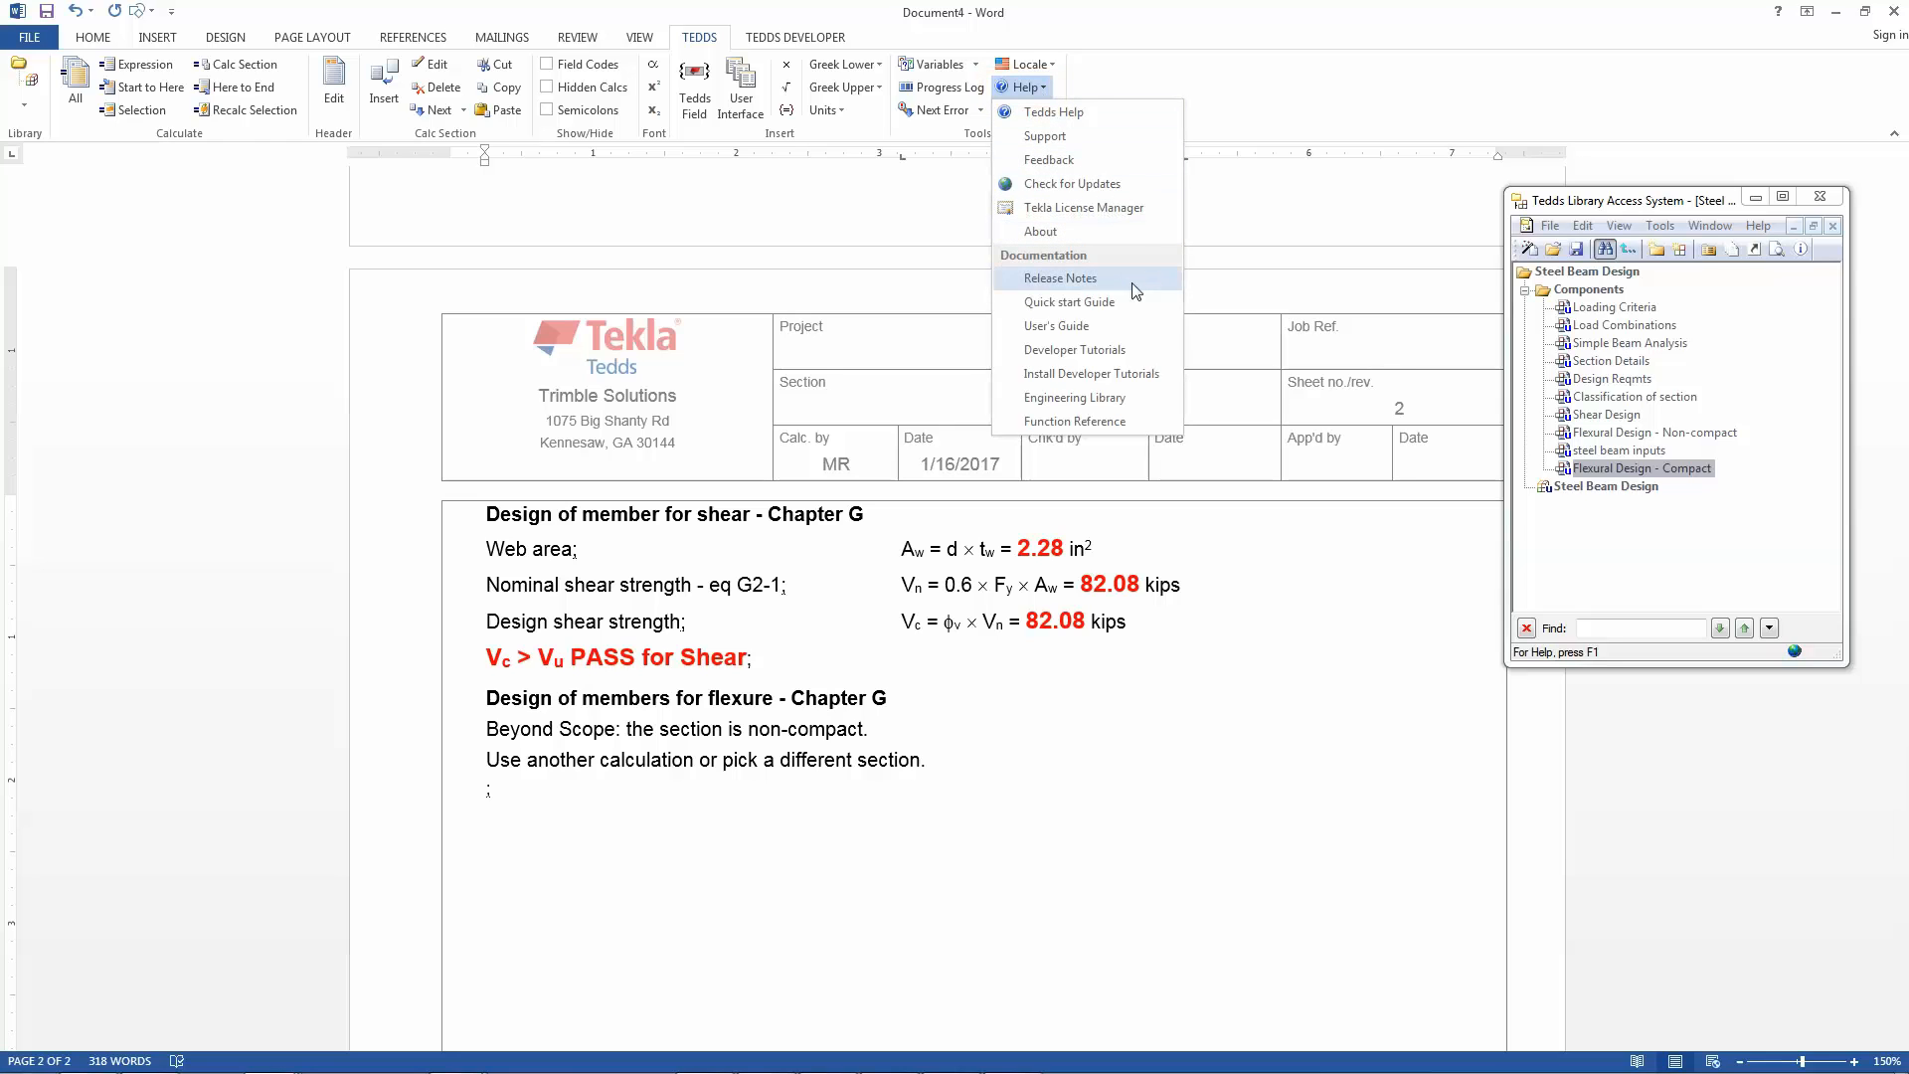
left_click(1161, 356)
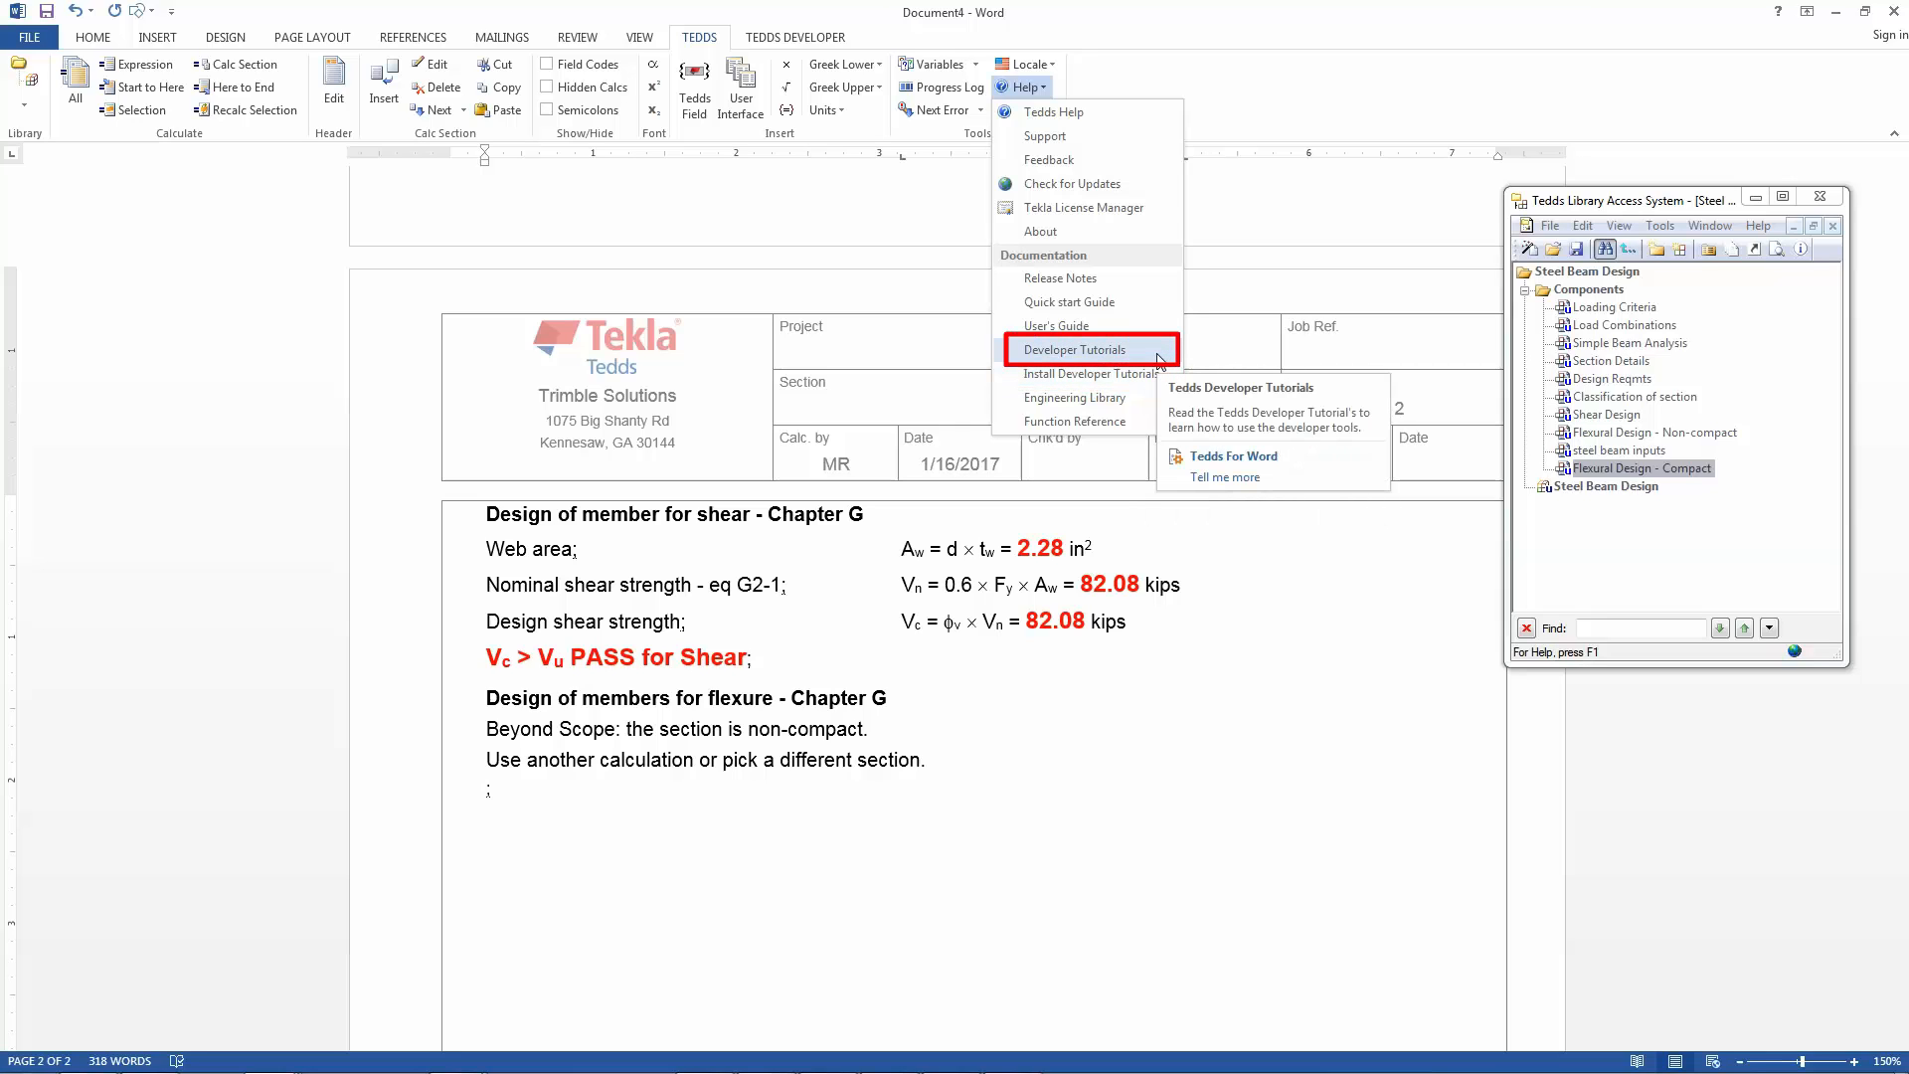
left_click(1184, 524)
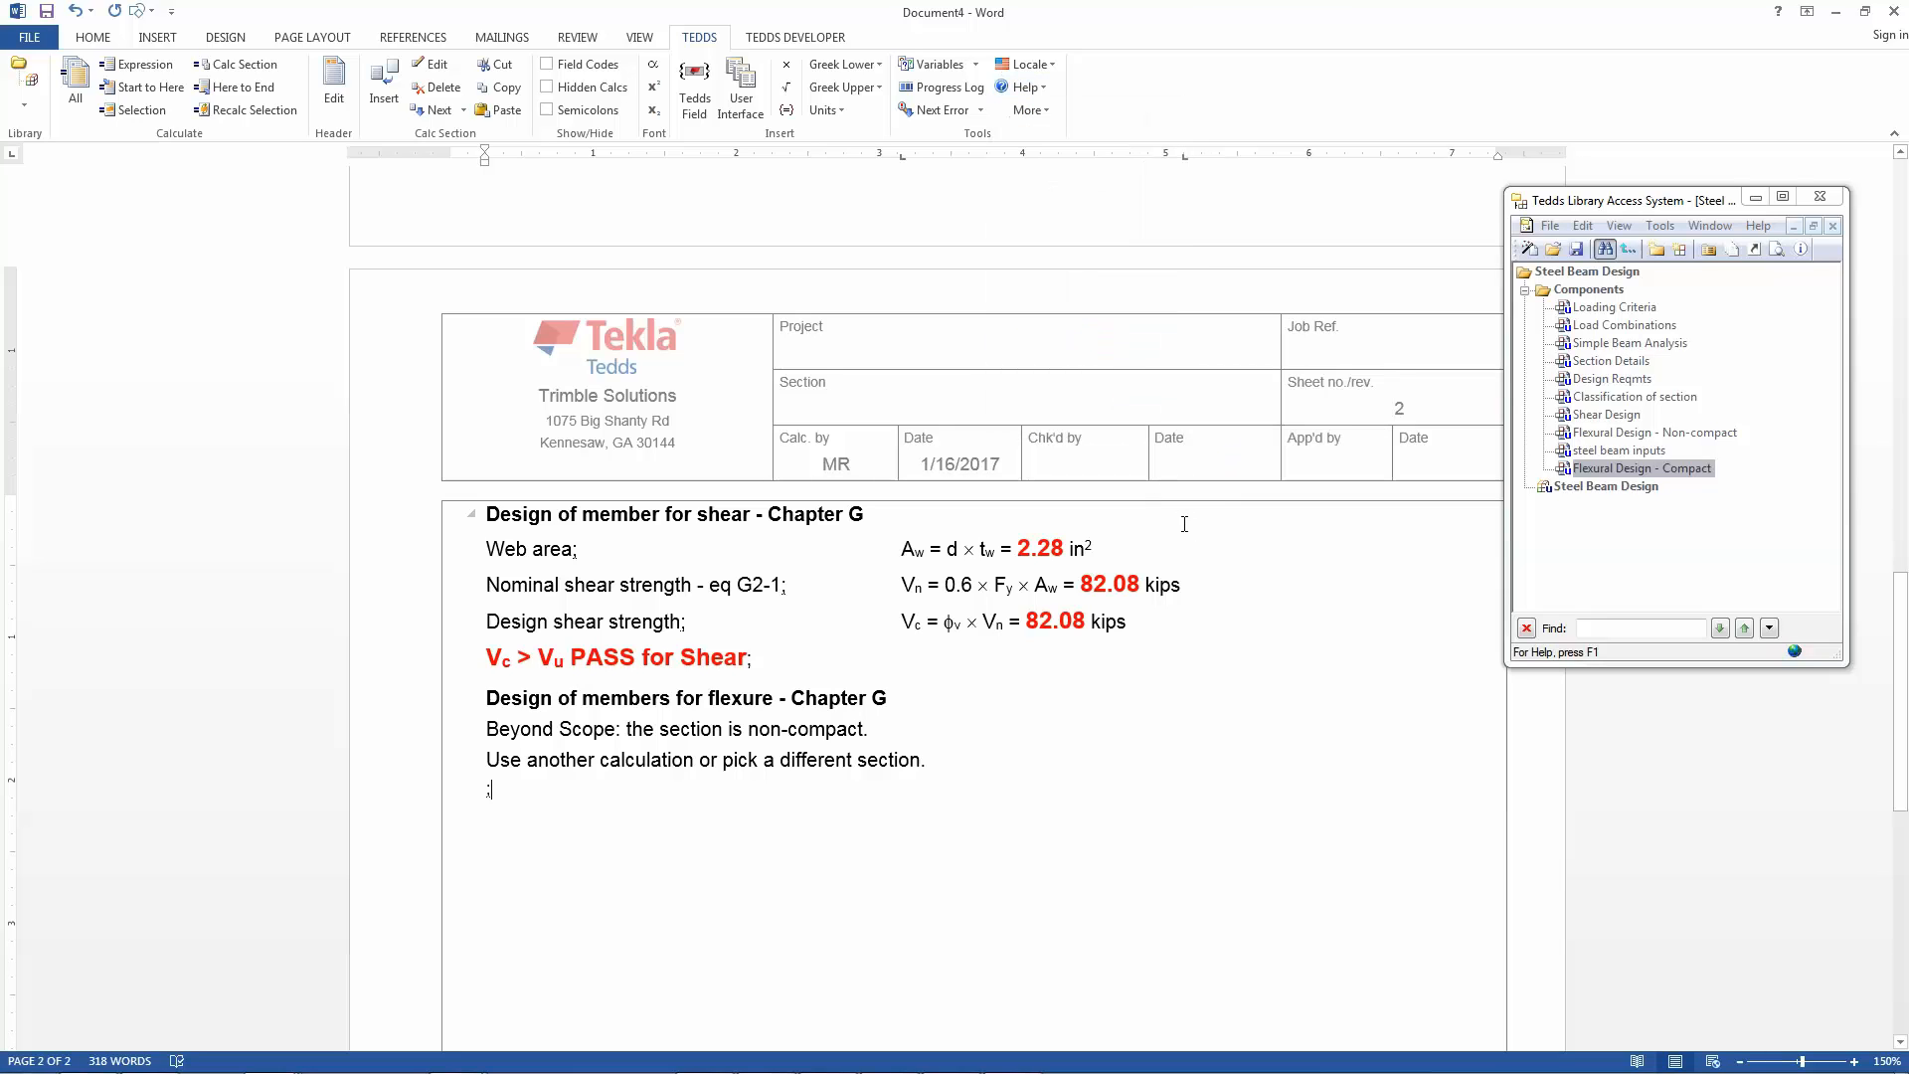